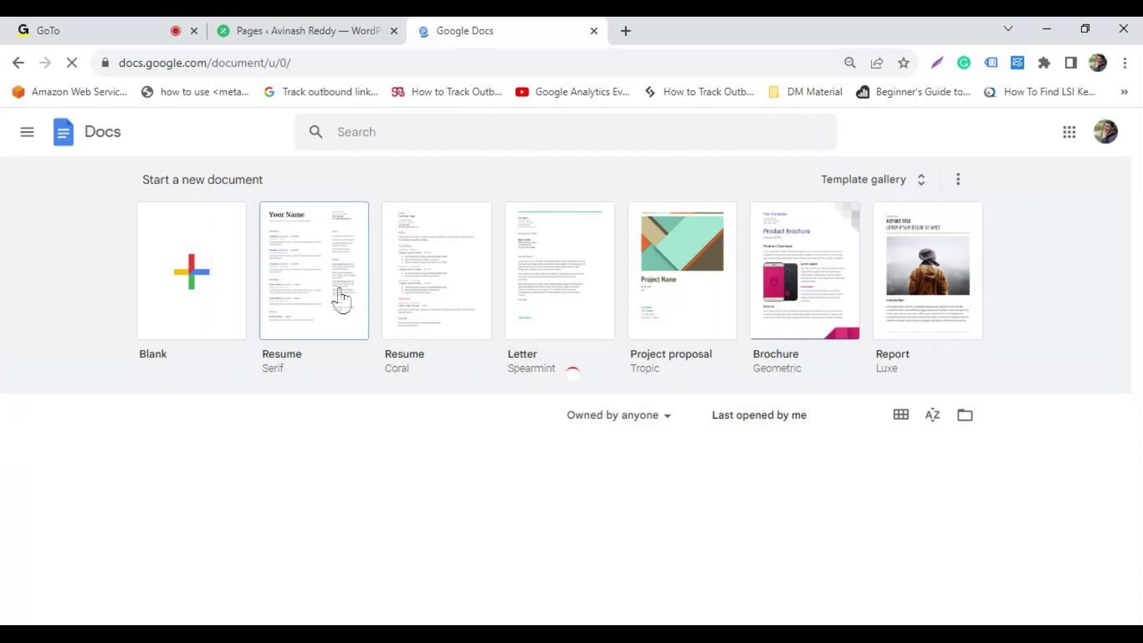
Open the shared Domains notes document from the Previous 7 days list
scroll(374, 406, down, 2)
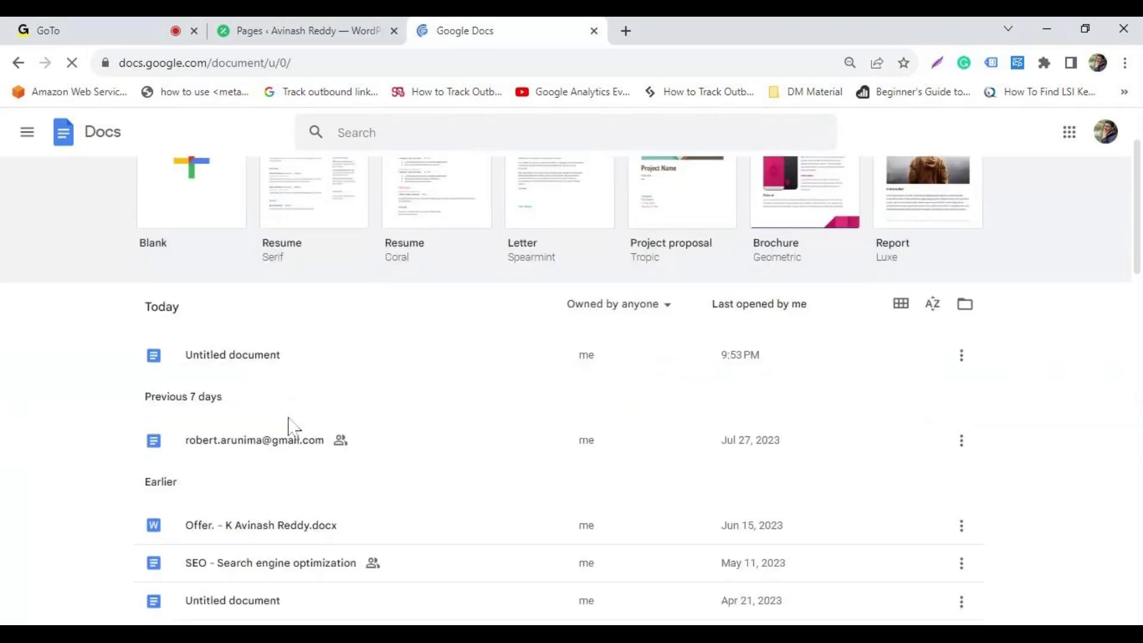
click(286, 448)
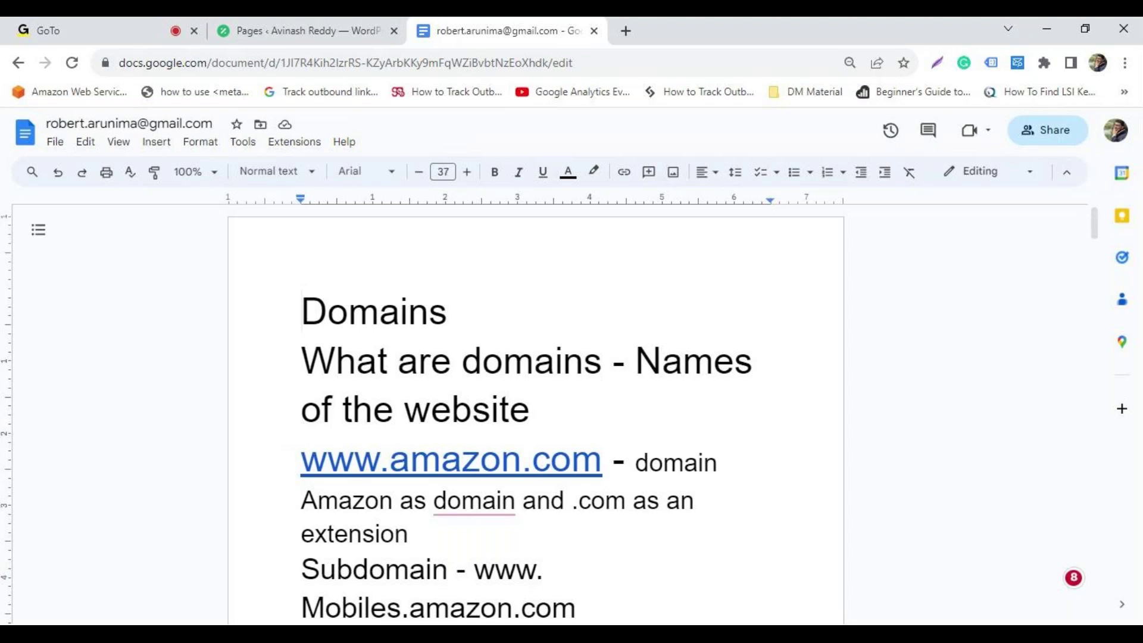
Read the Domains notes down to the Redirections 301 line, then return to the WordPress Pages list
click(300, 37)
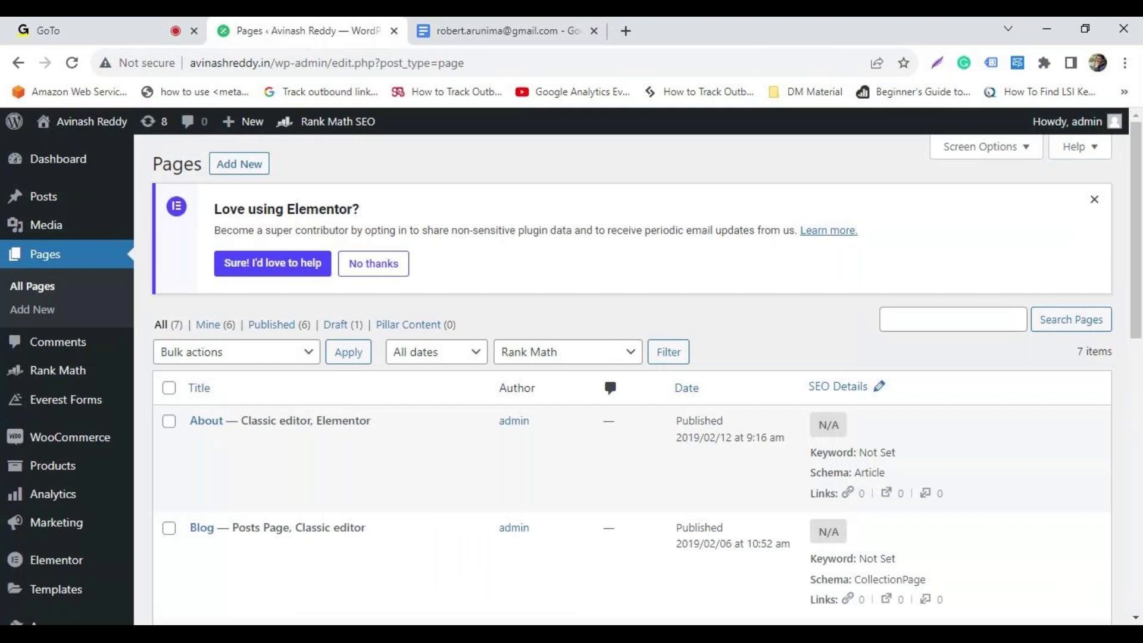
click(470, 30)
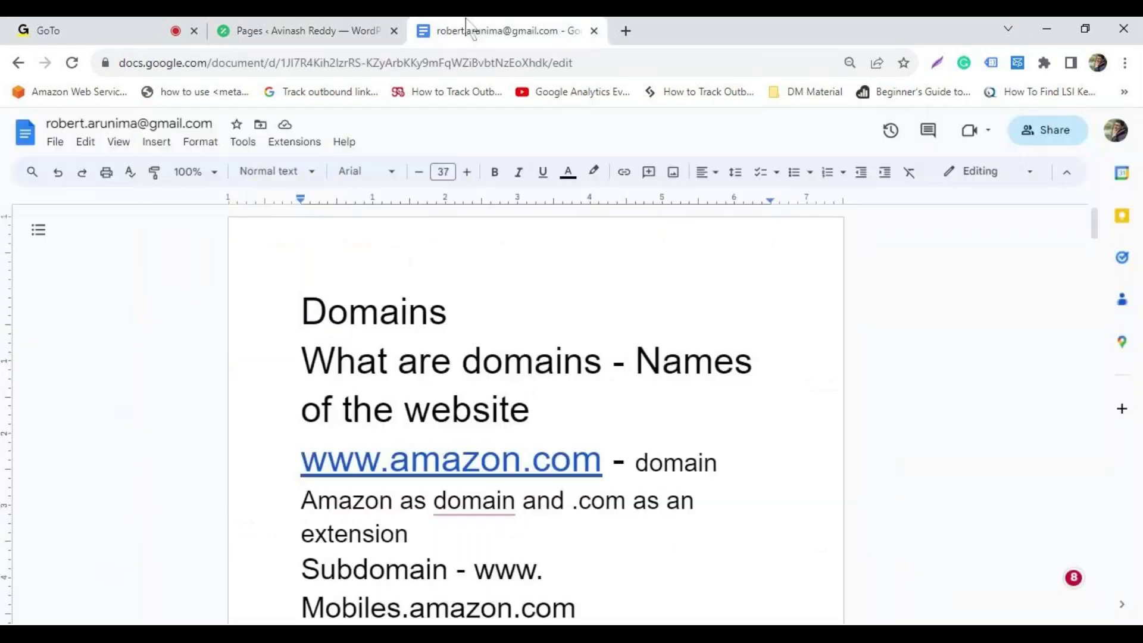
scroll(508, 339, down, 4)
scroll(509, 339, down, 14)
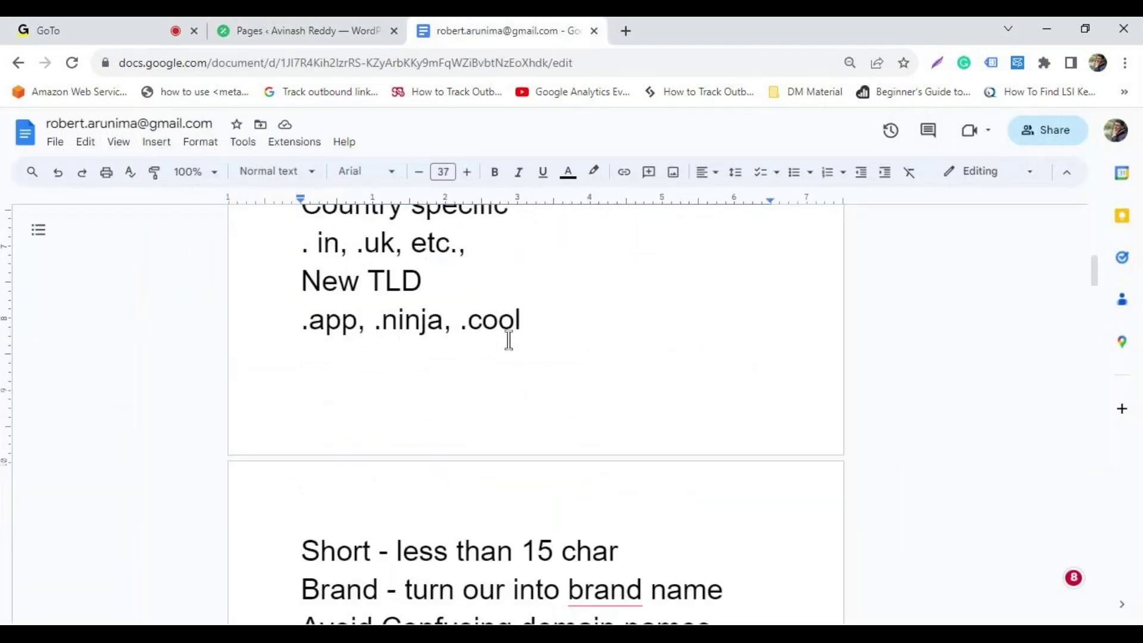
scroll(509, 341, down, 2)
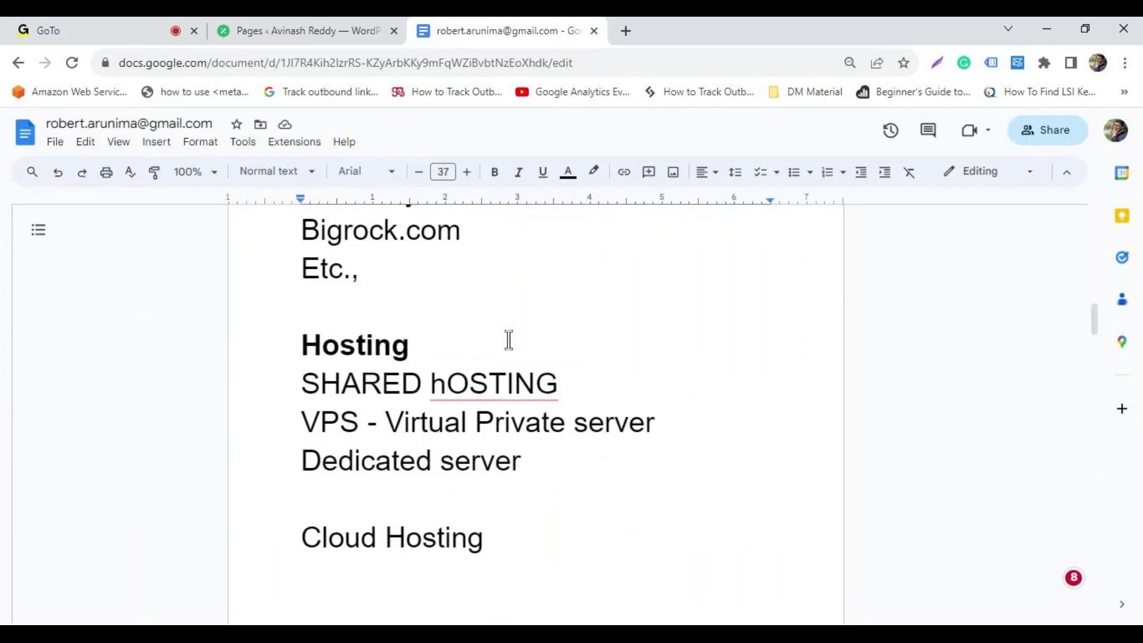
scroll(509, 339, down, 10)
scroll(509, 339, down, 15)
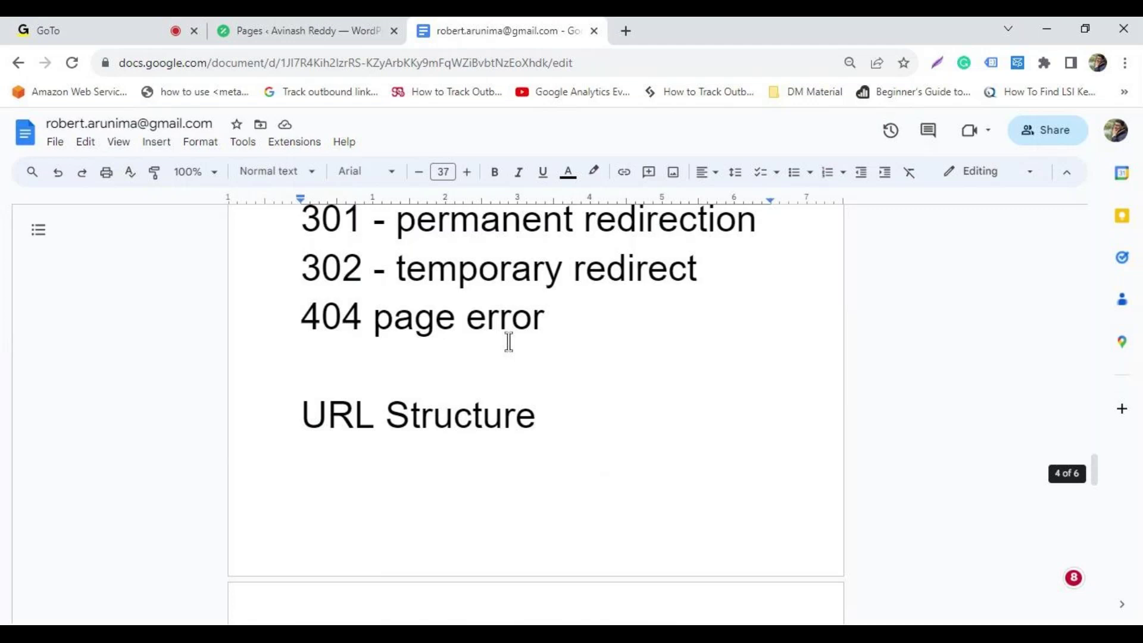
scroll(509, 341, up, 3)
click(502, 329)
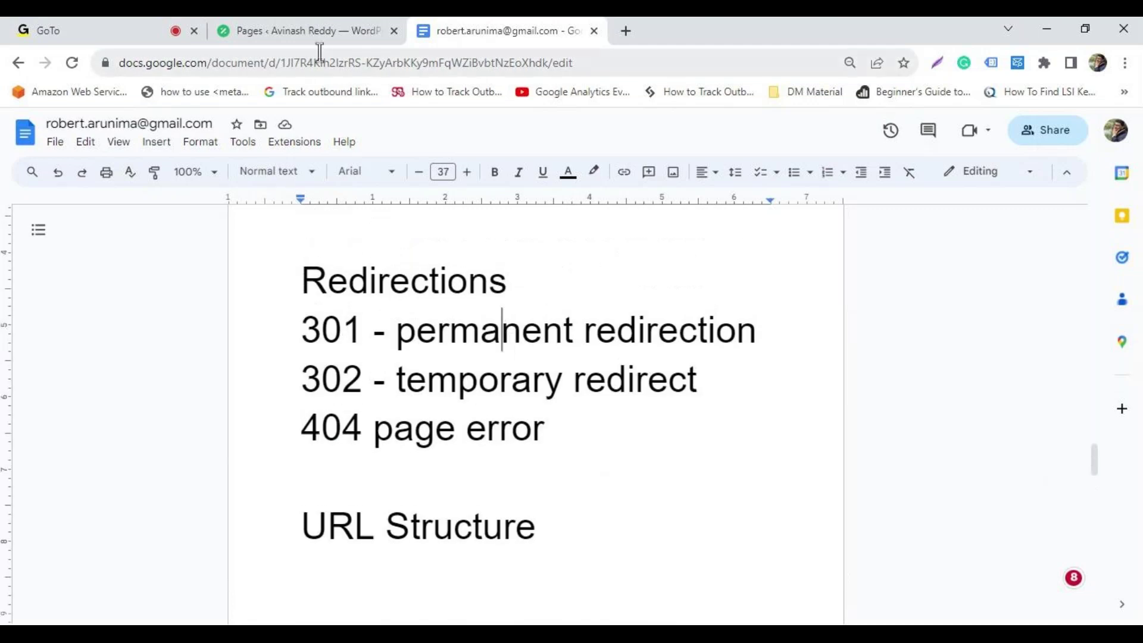
click(312, 30)
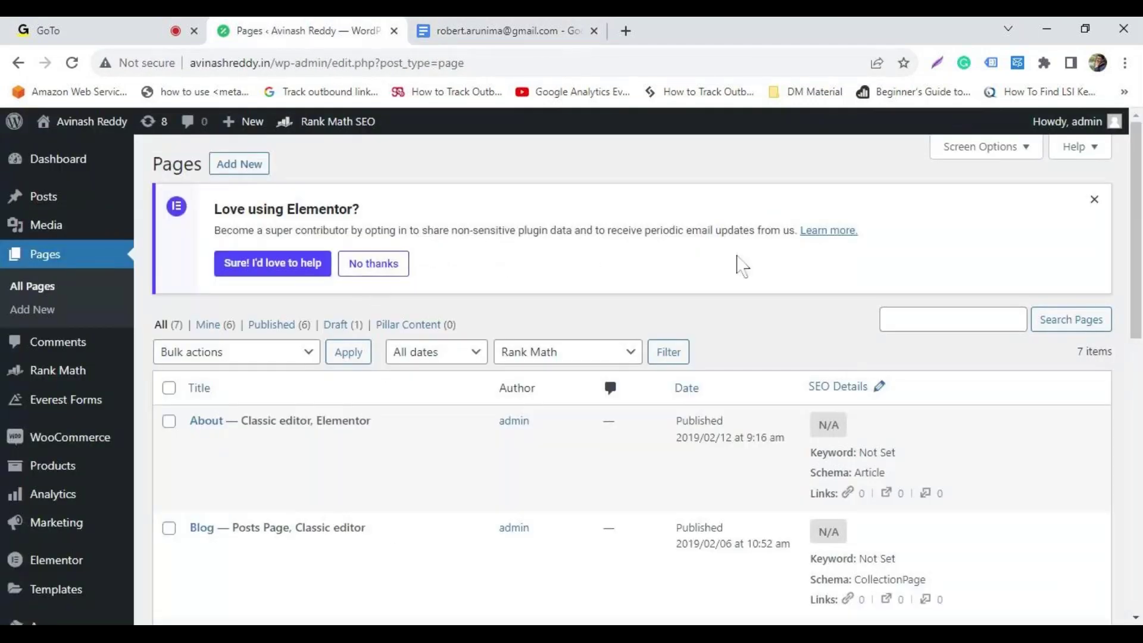
Close the 'Love using Elementor?' notice on the Pages screen
click(1094, 200)
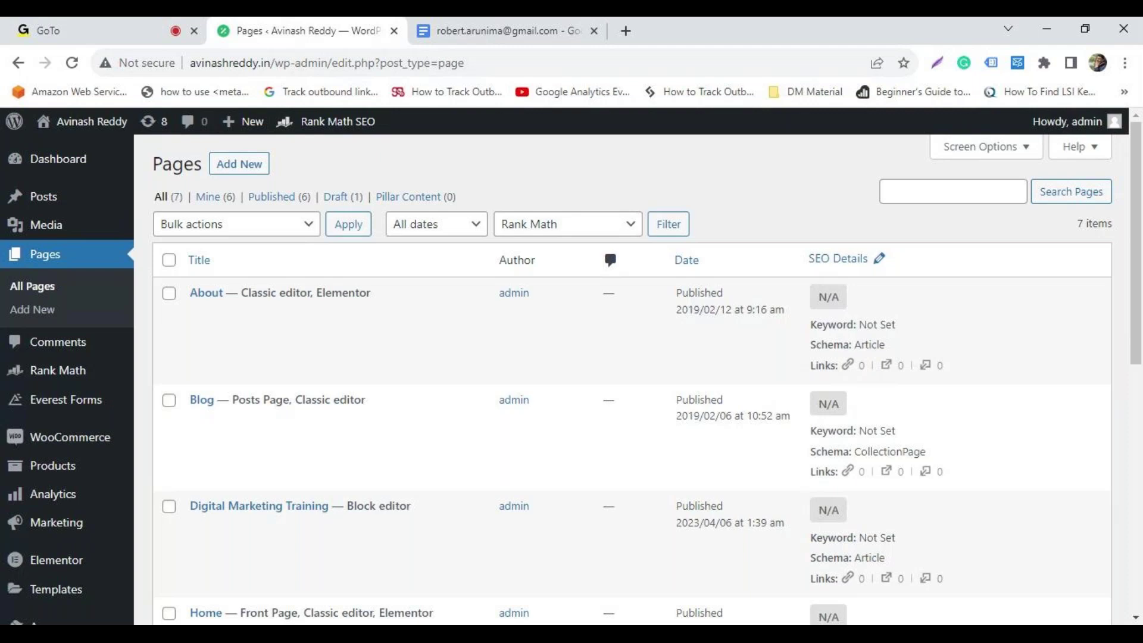
Run a Google search for 'adsadwords' in a new Chrome tab
click(625, 31)
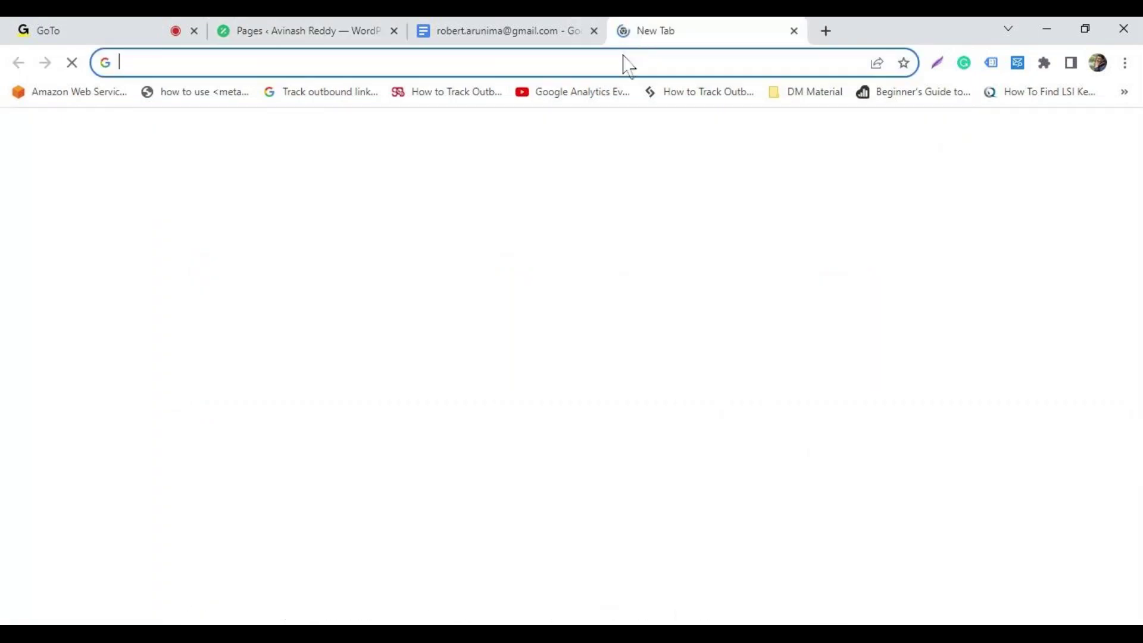
text(g)
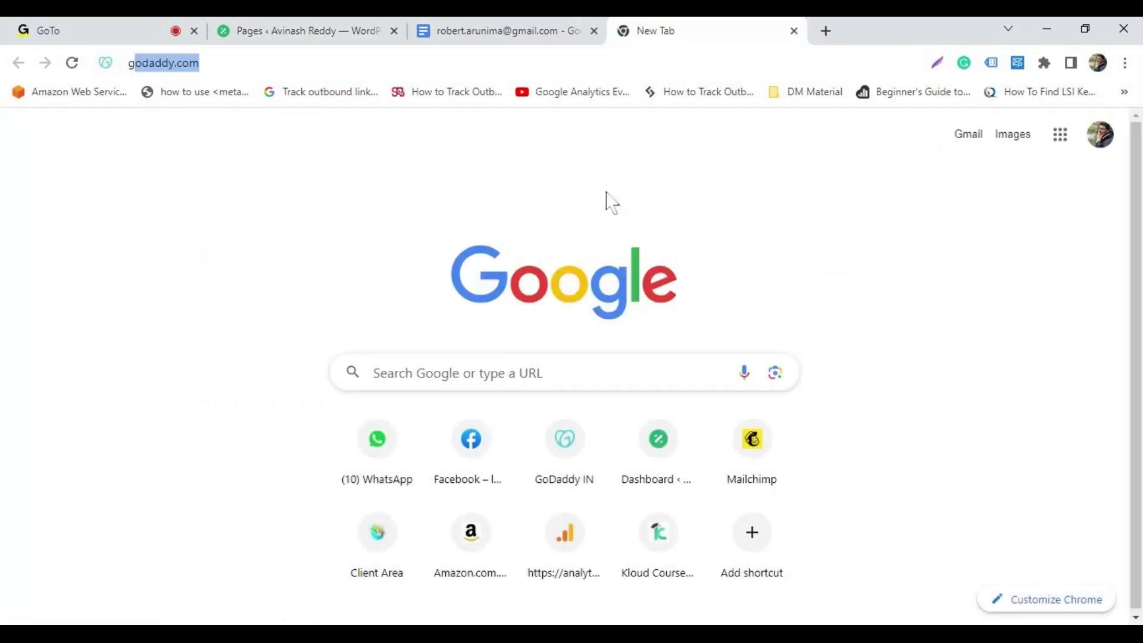
text(oo)
key(BackSpace)
key(BackSpace)
key(BackSpace)
text(ad)
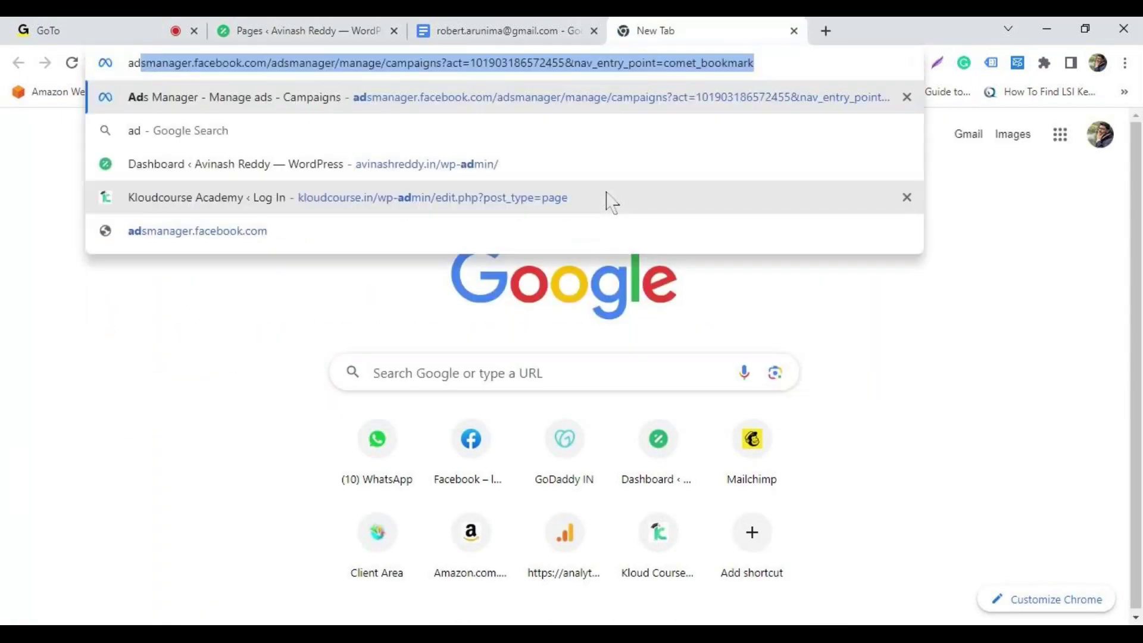
text(s)
key(Return)
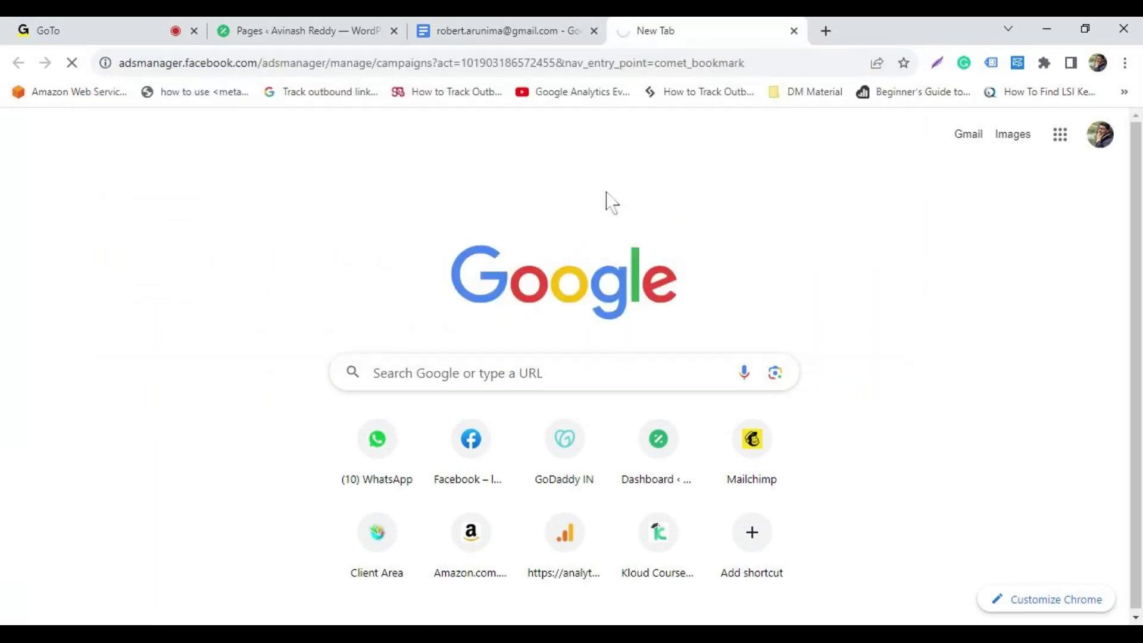
click(585, 61)
text(a)
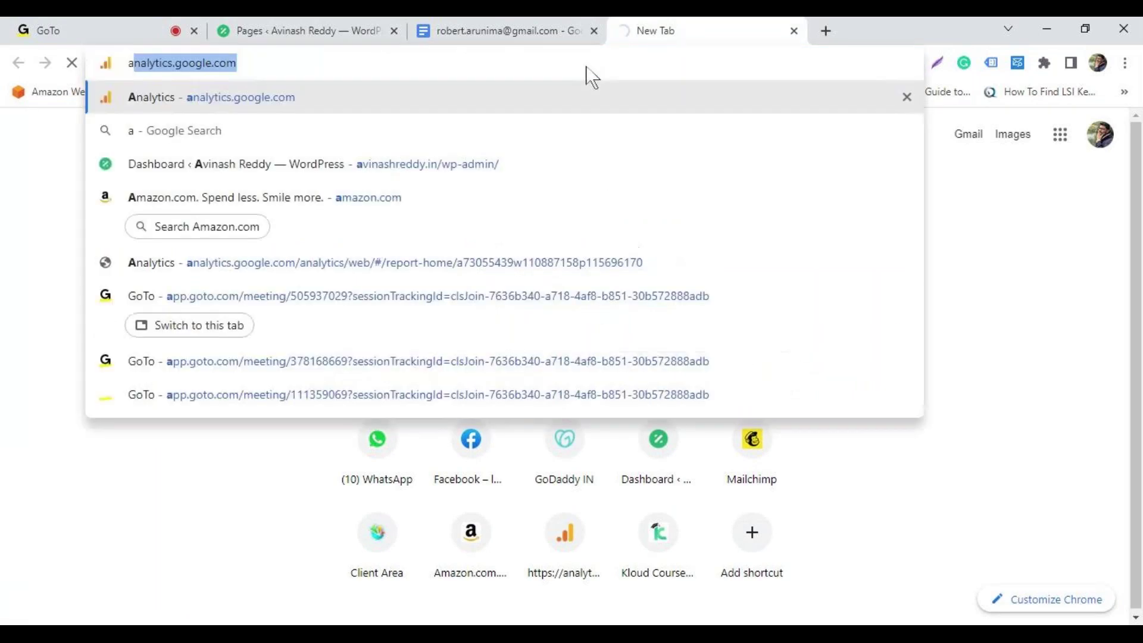
text(ds)
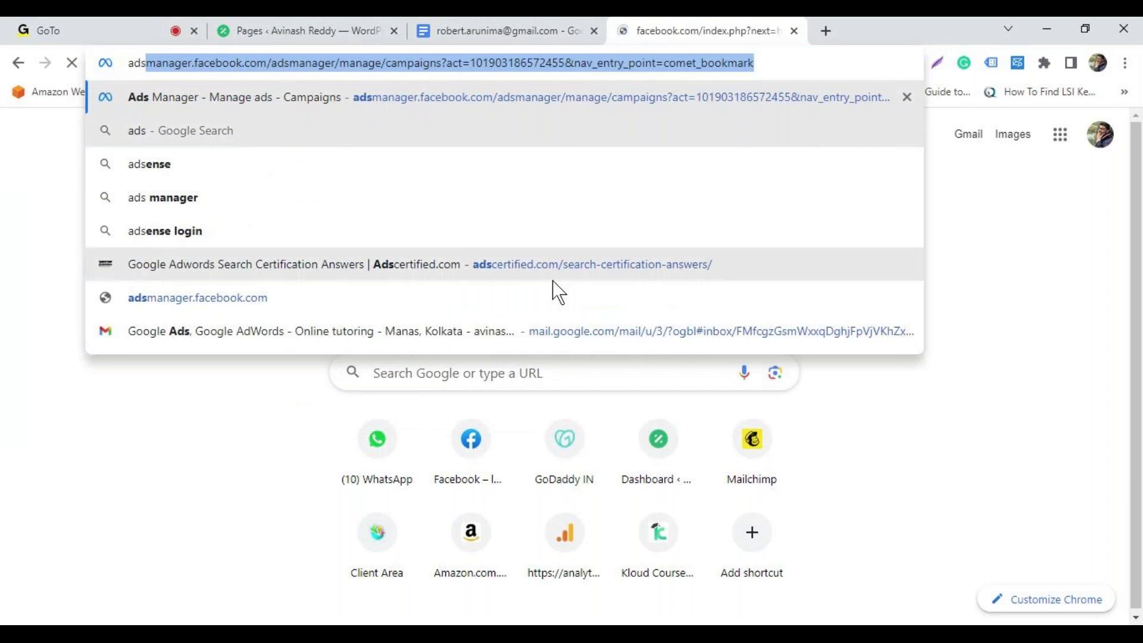
text(ad)
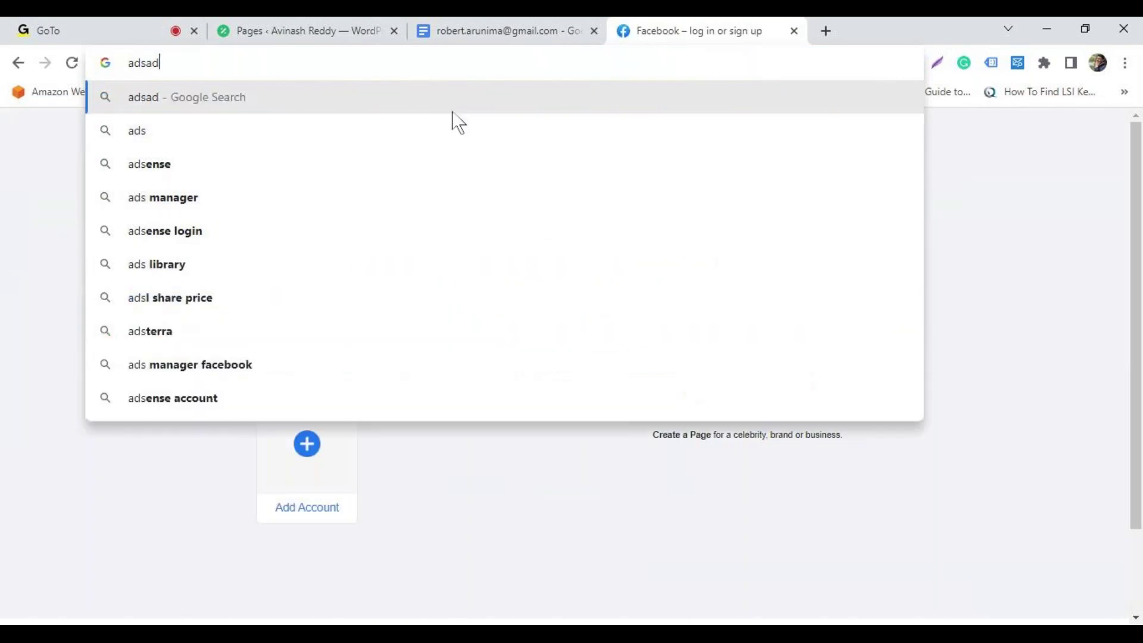
text(words)
key(Return)
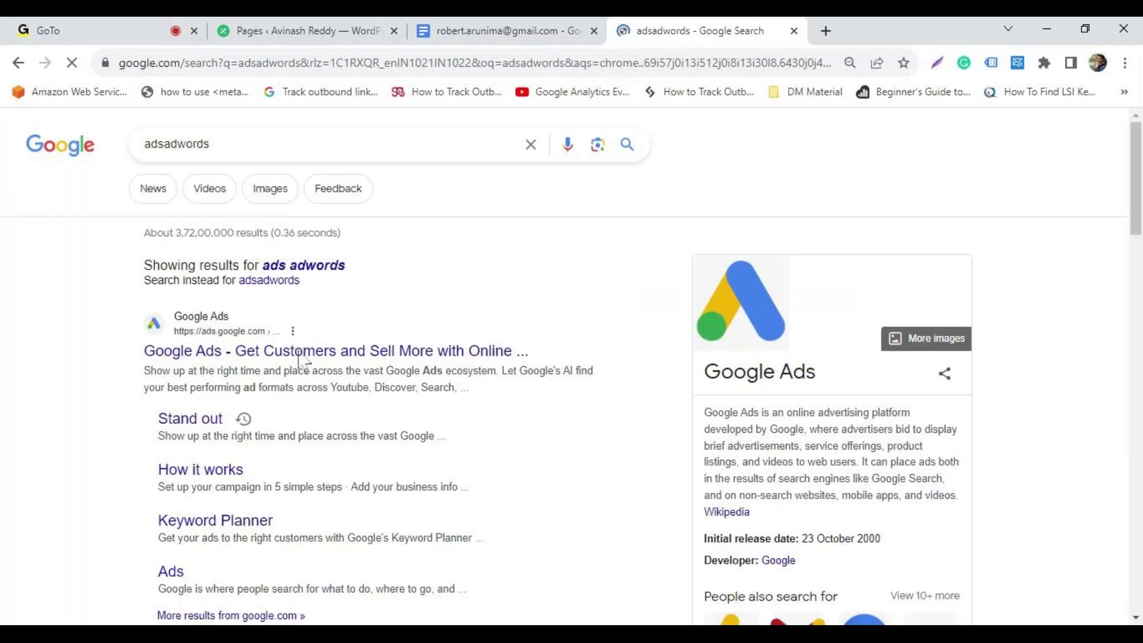
Open the Google Ads home page result and sign in
click(301, 356)
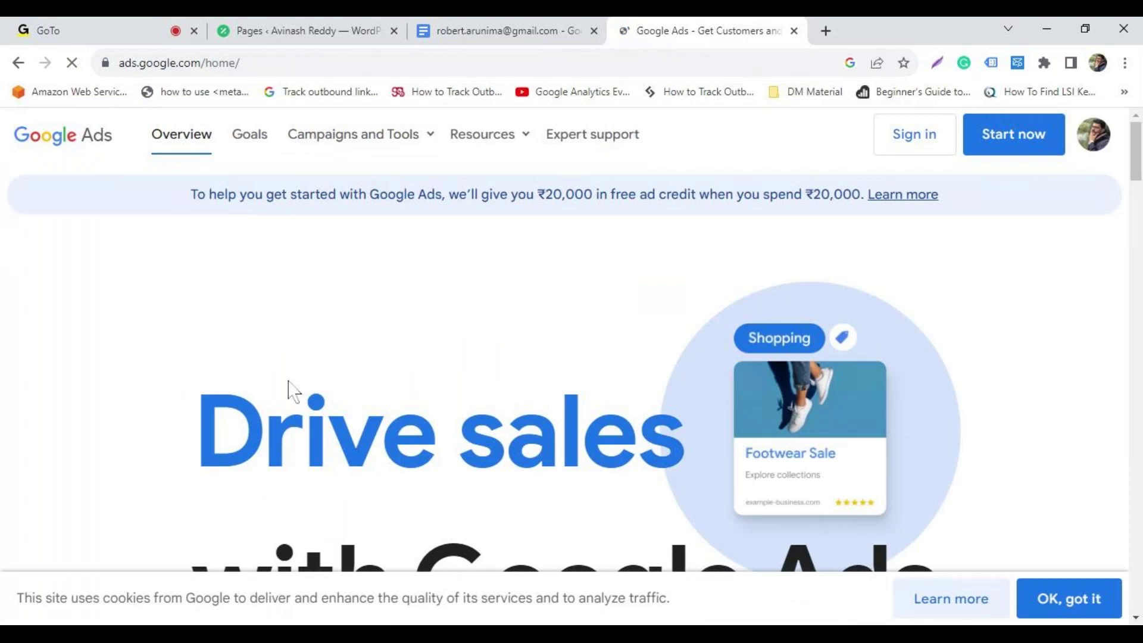
click(927, 141)
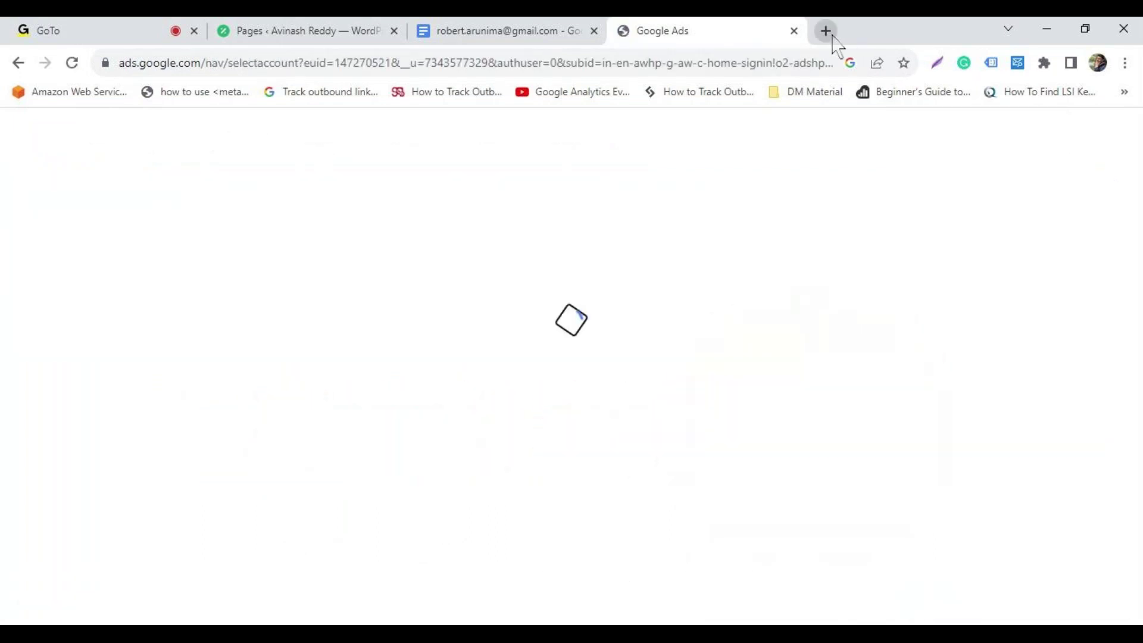
click(826, 31)
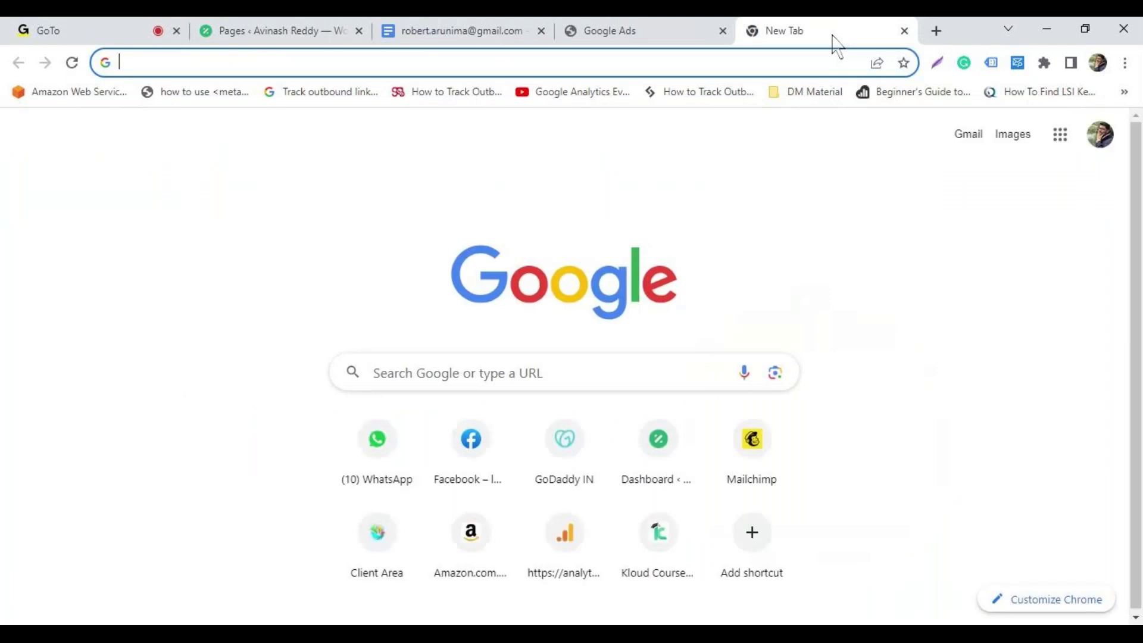
Search Google for 'mobiles' and look over the rupee-priced sponsored phone listings
text(mobiles)
key(Return)
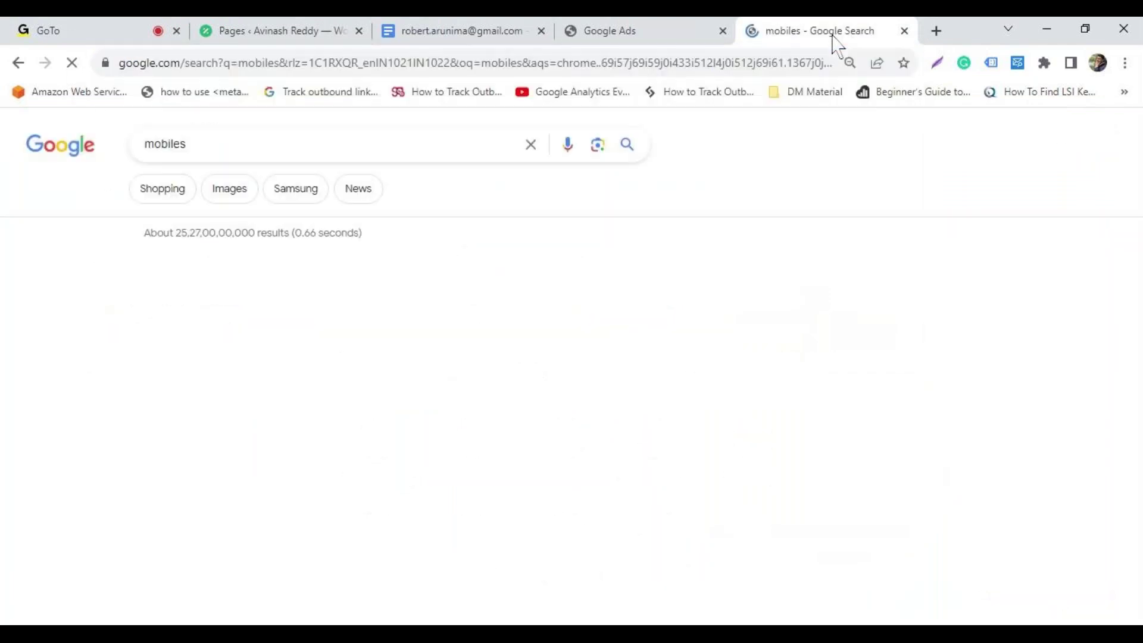
click(220, 141)
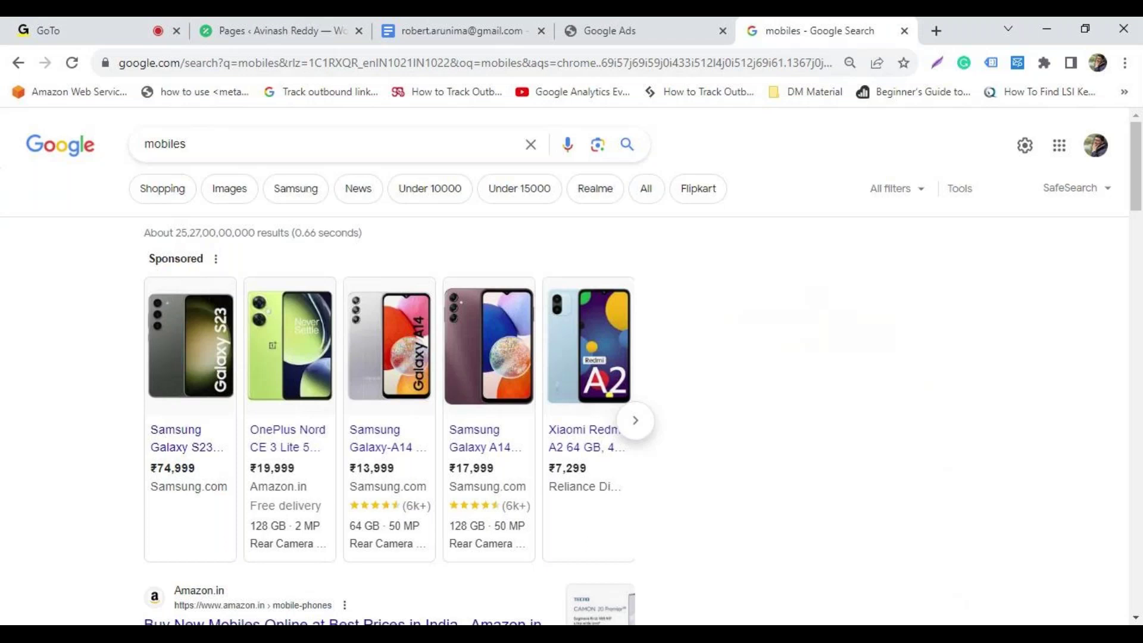
drag(148, 258, 175, 259)
scroll(73, 360, down, 7)
scroll(73, 361, up, 2)
scroll(73, 360, up, 5)
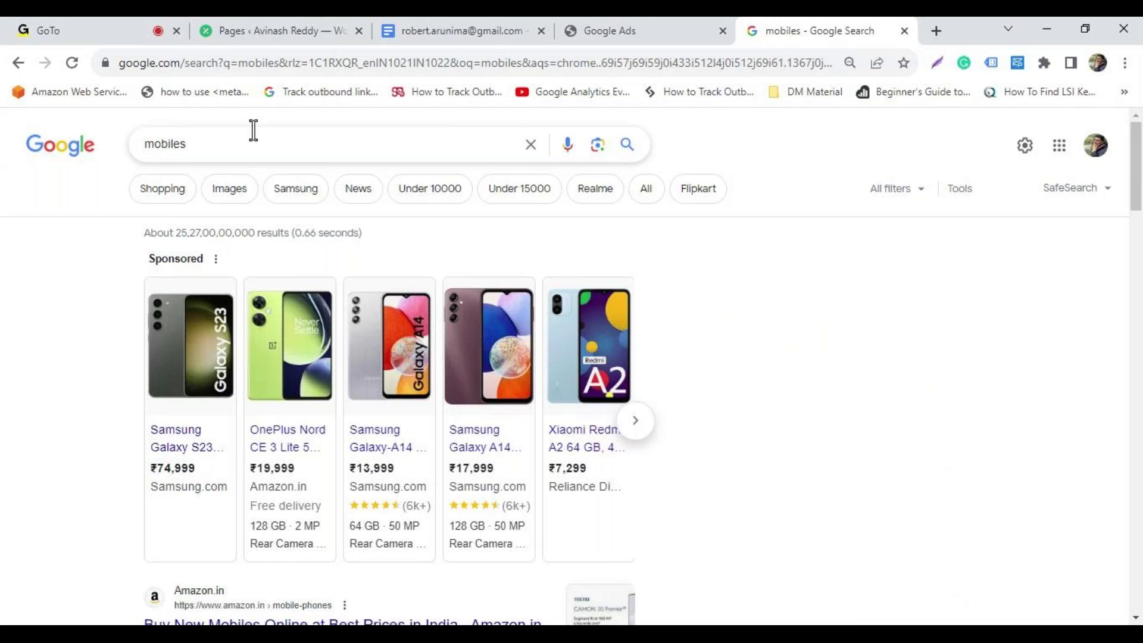
click(625, 34)
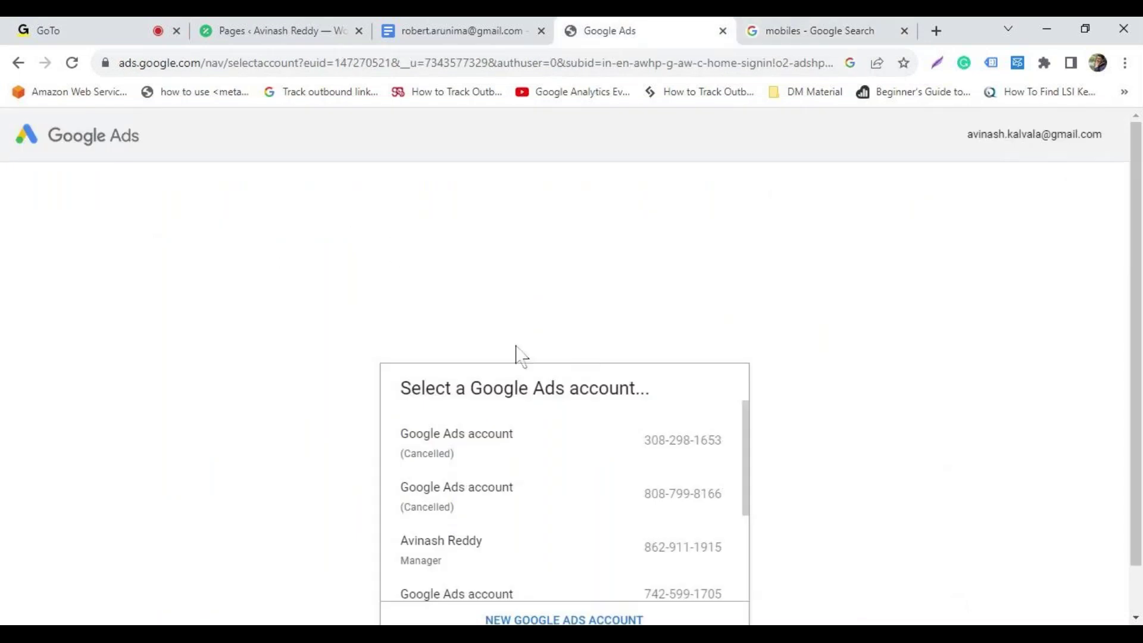
Scroll the Google Ads account list, then go back to the 'mobiles' results without choosing an account
scroll(519, 353, down, 1)
scroll(468, 424, down, 2)
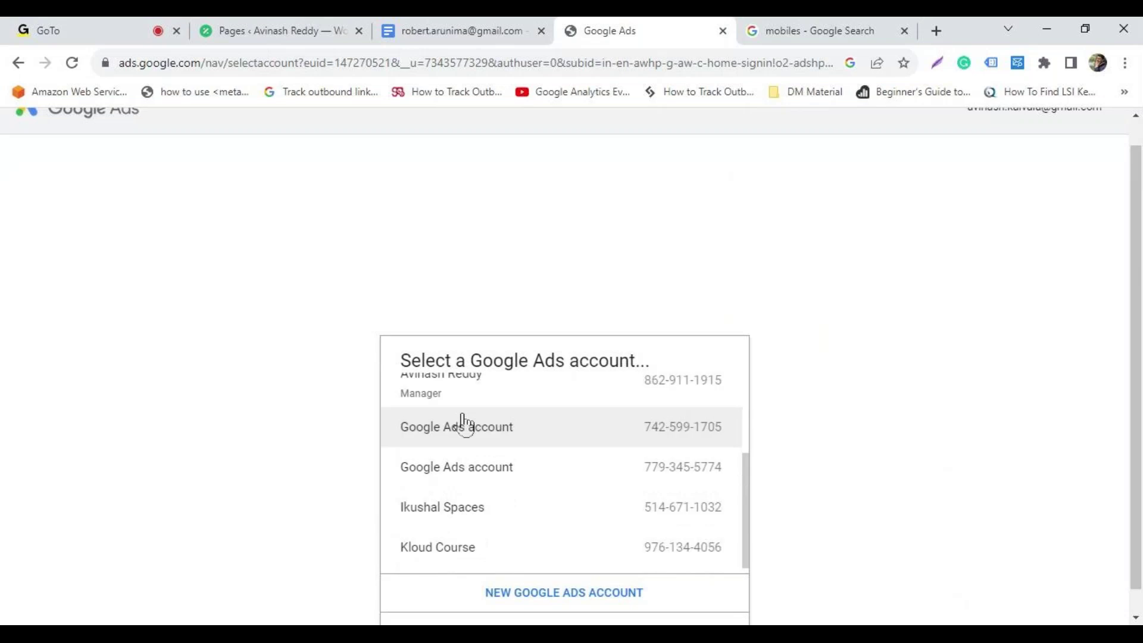
scroll(339, 423, down, 1)
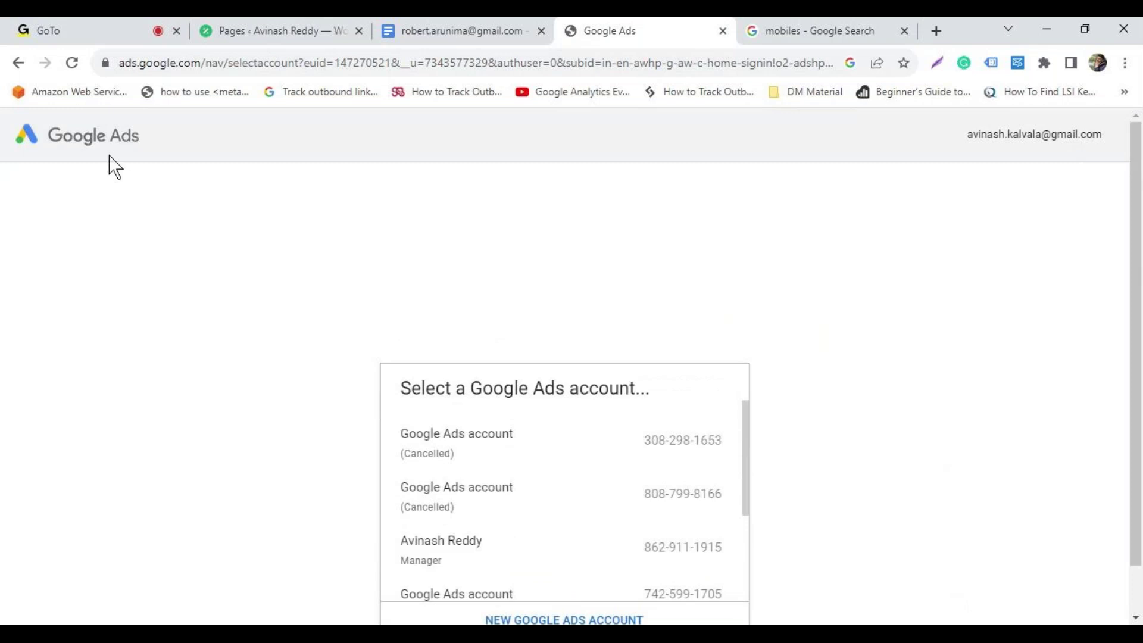
click(812, 42)
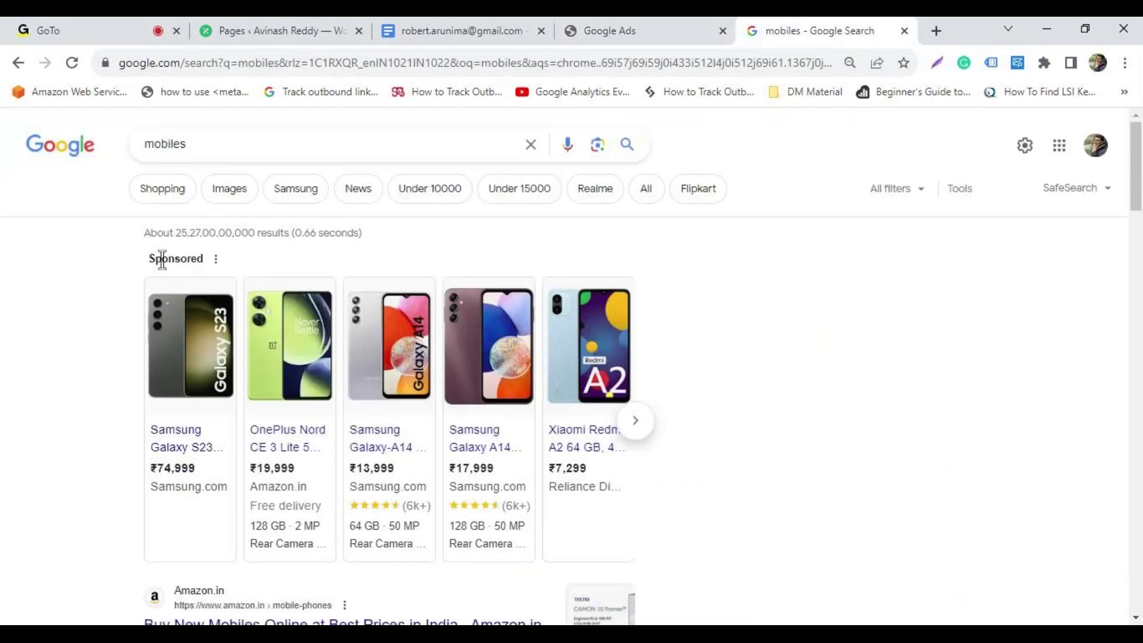
drag(147, 258, 214, 268)
click(76, 293)
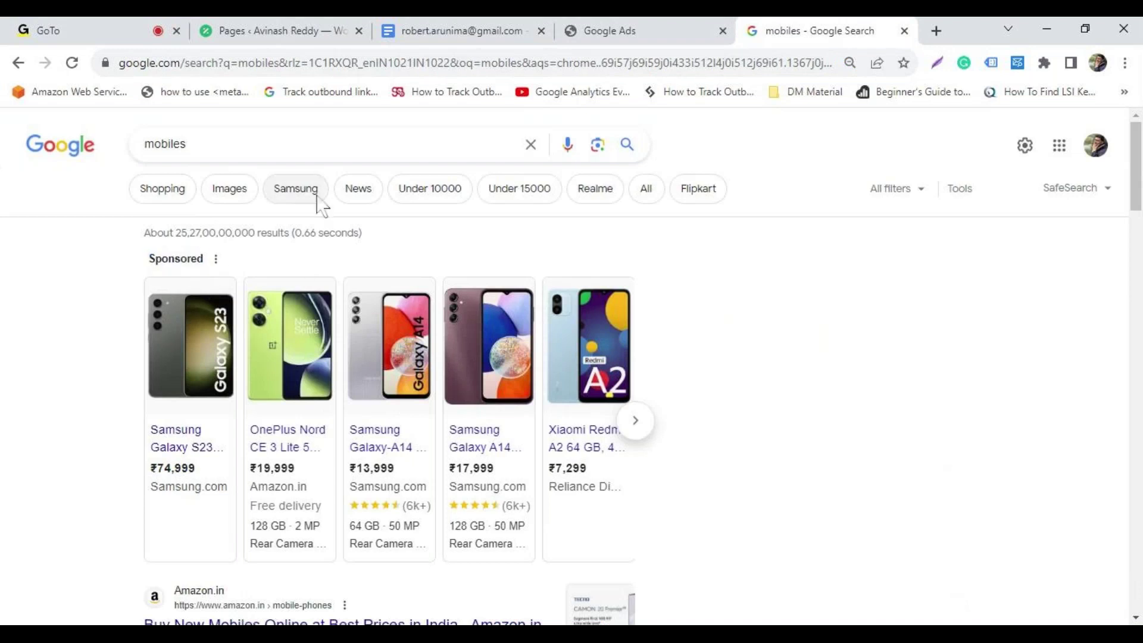
click(617, 30)
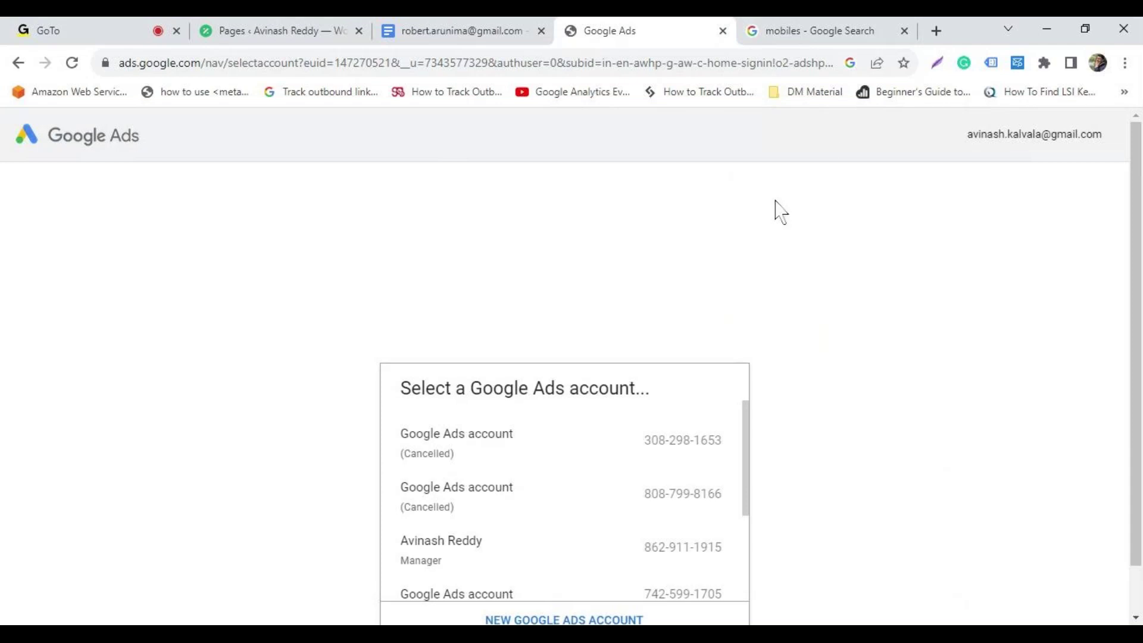
Search 'mobiles under 15000' from the suggestions and scroll through the sponsored phone results
click(810, 36)
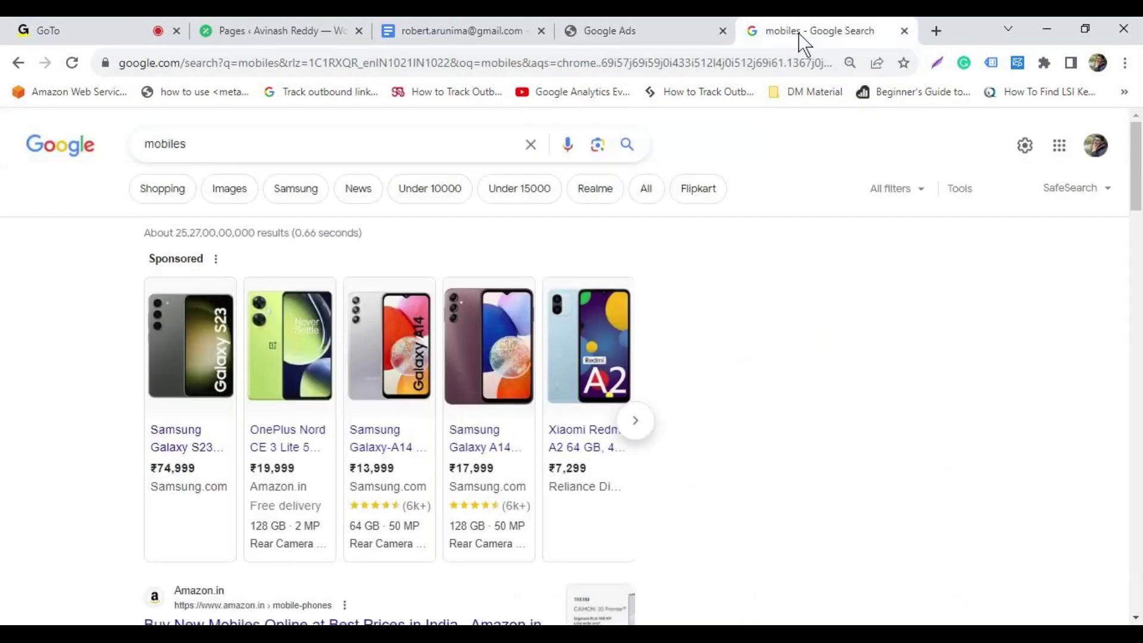
click(452, 145)
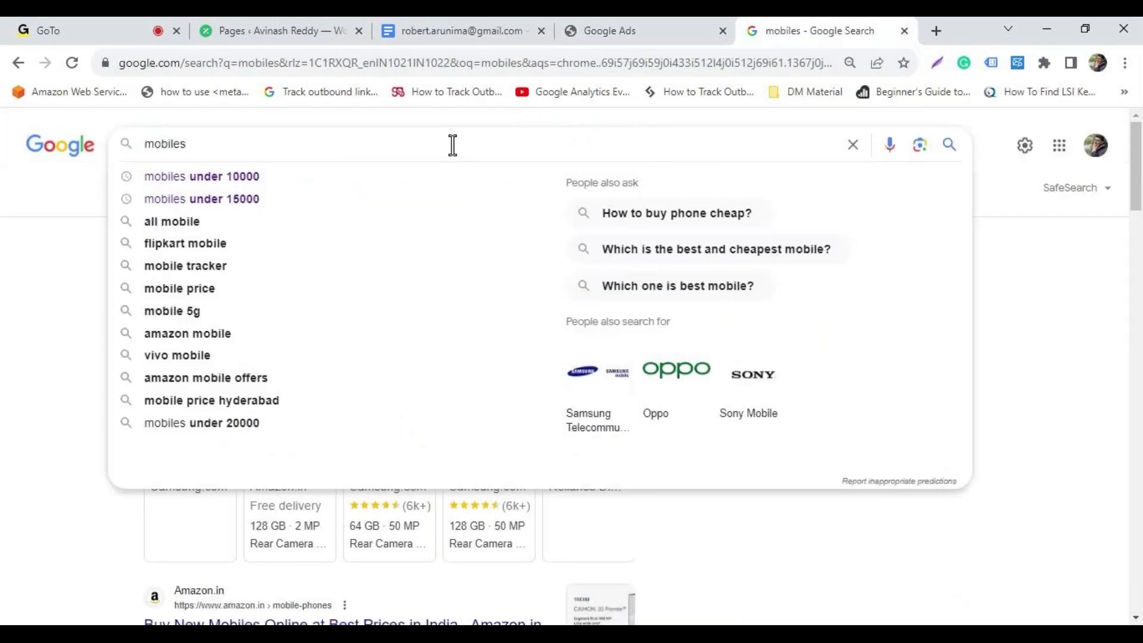
click(428, 201)
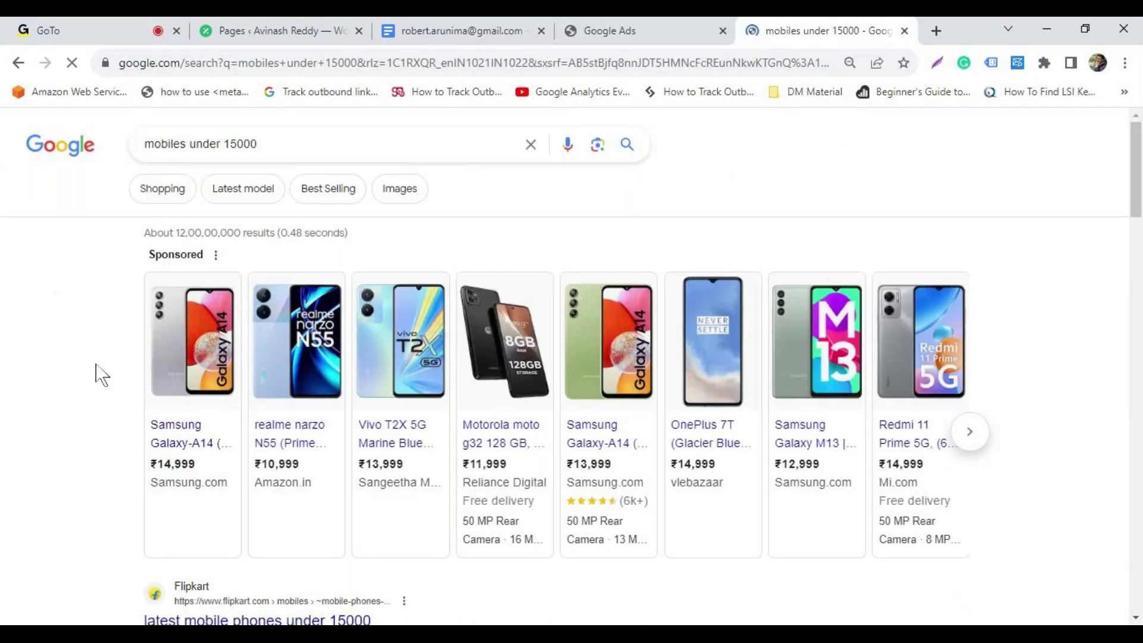
scroll(101, 375, down, 3)
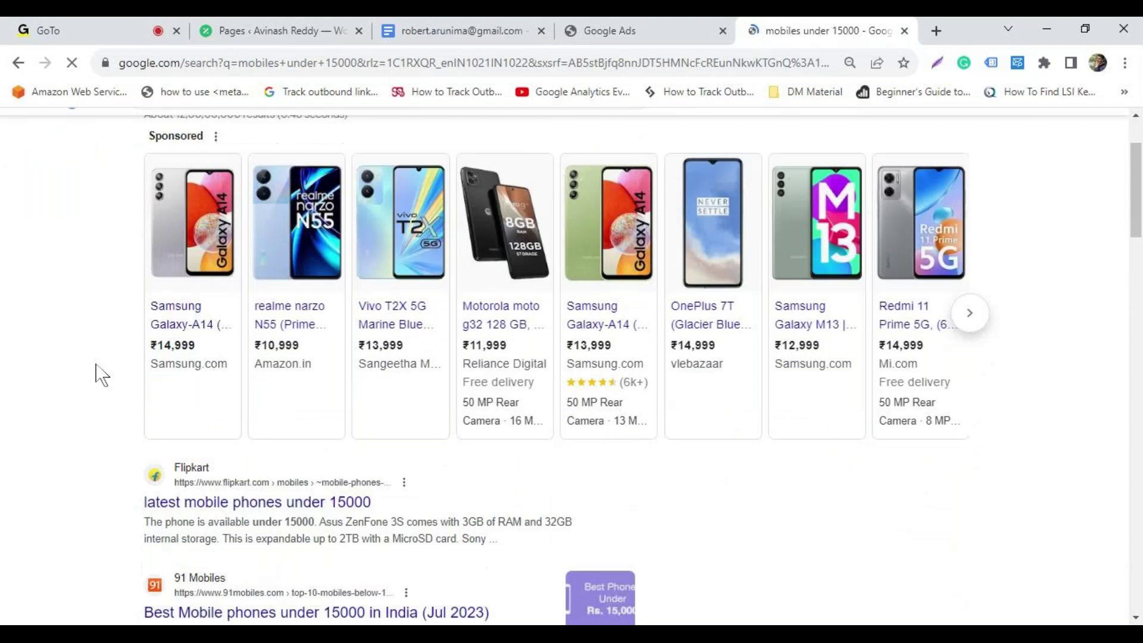
scroll(101, 375, down, 4)
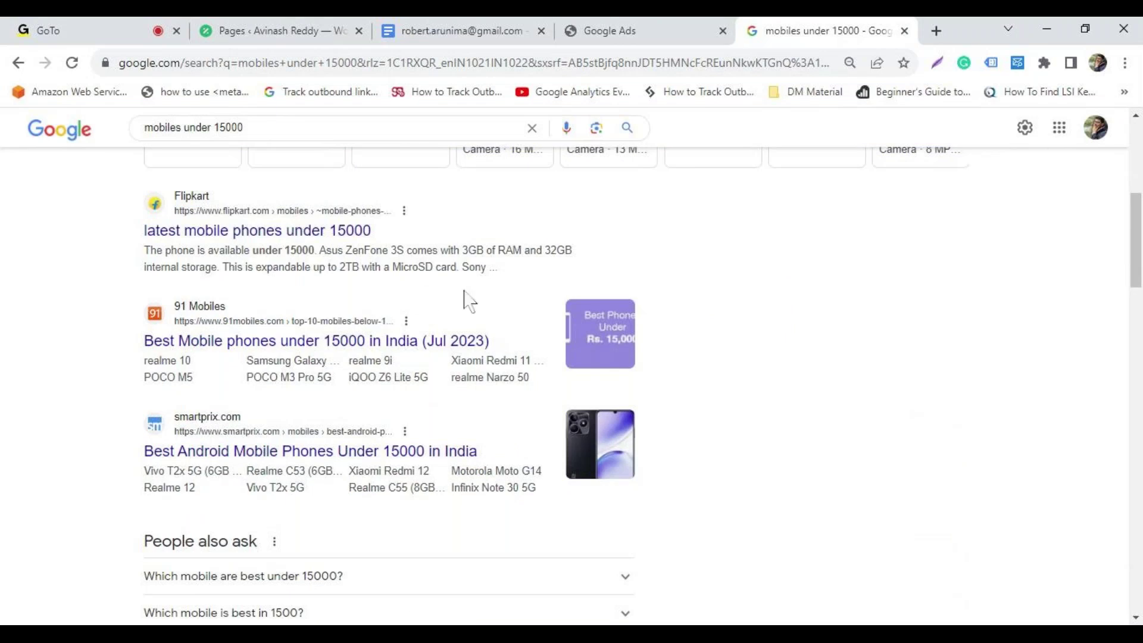
click(420, 29)
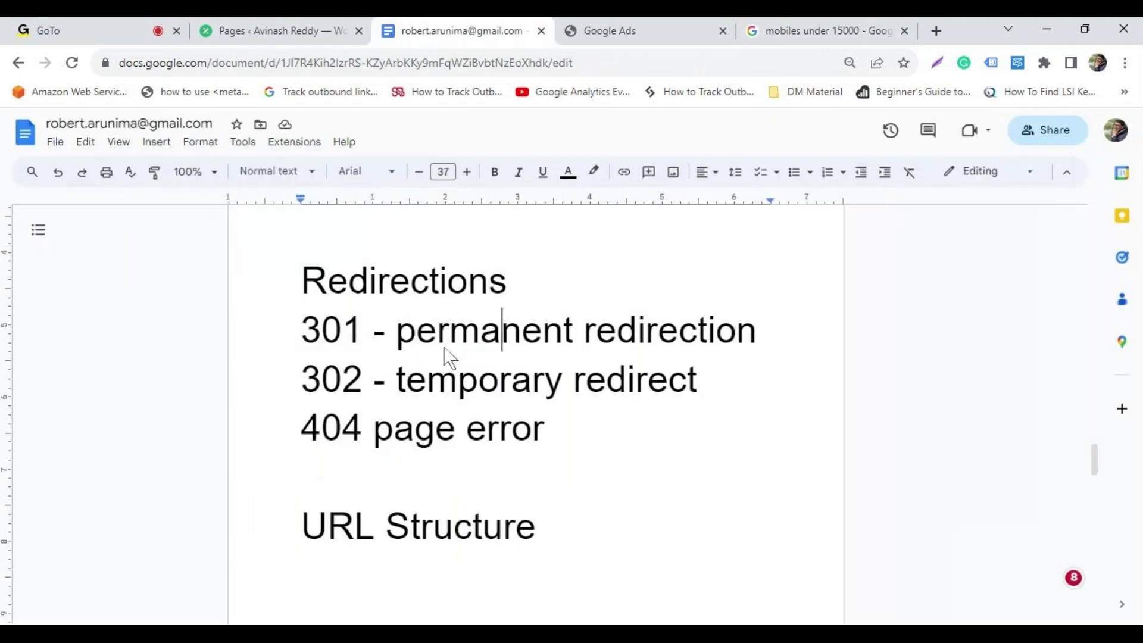
Scroll through the redirection and URL slug notes, briefly selecting then deselecting some domain text
scroll(426, 340, up, 4)
scroll(427, 345, up, 1)
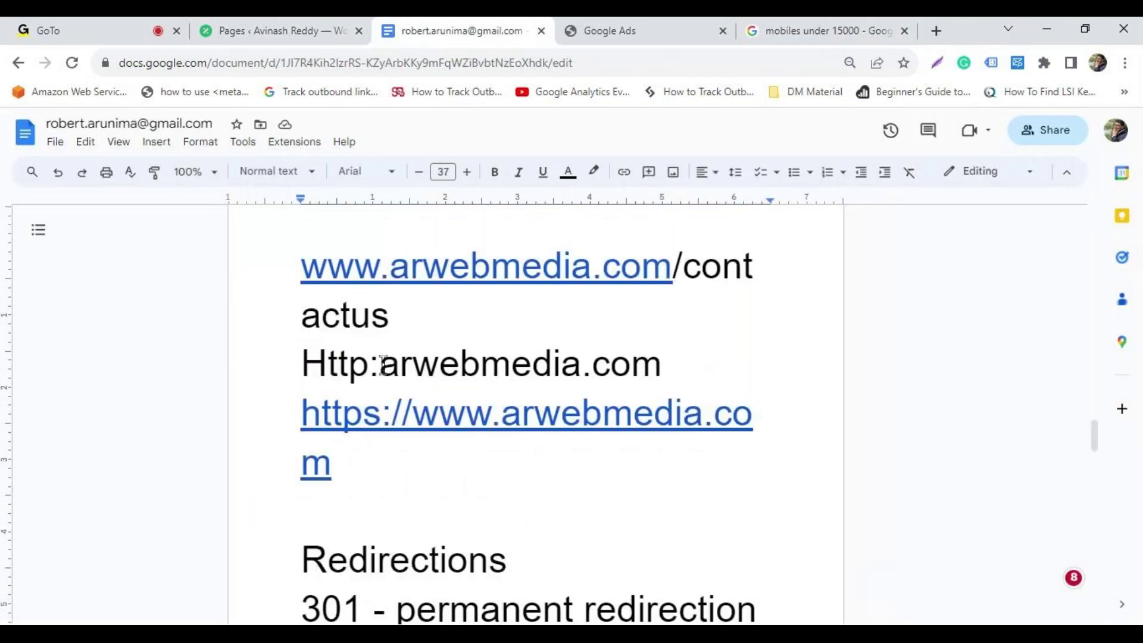
drag(380, 366, 461, 369)
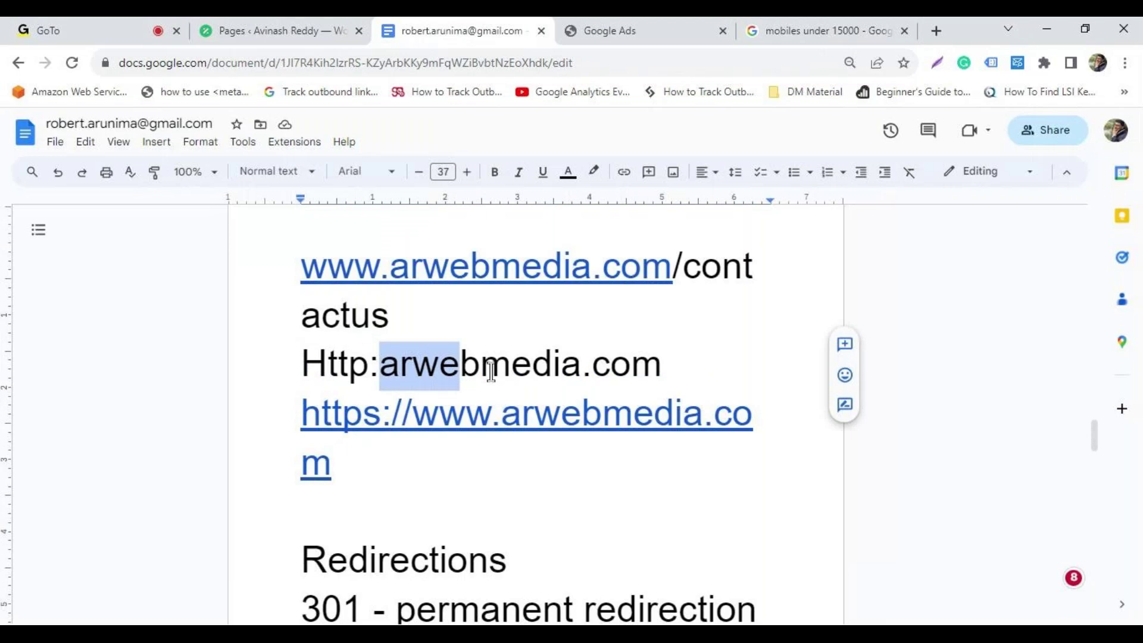
click(491, 372)
scroll(491, 372, up, 10)
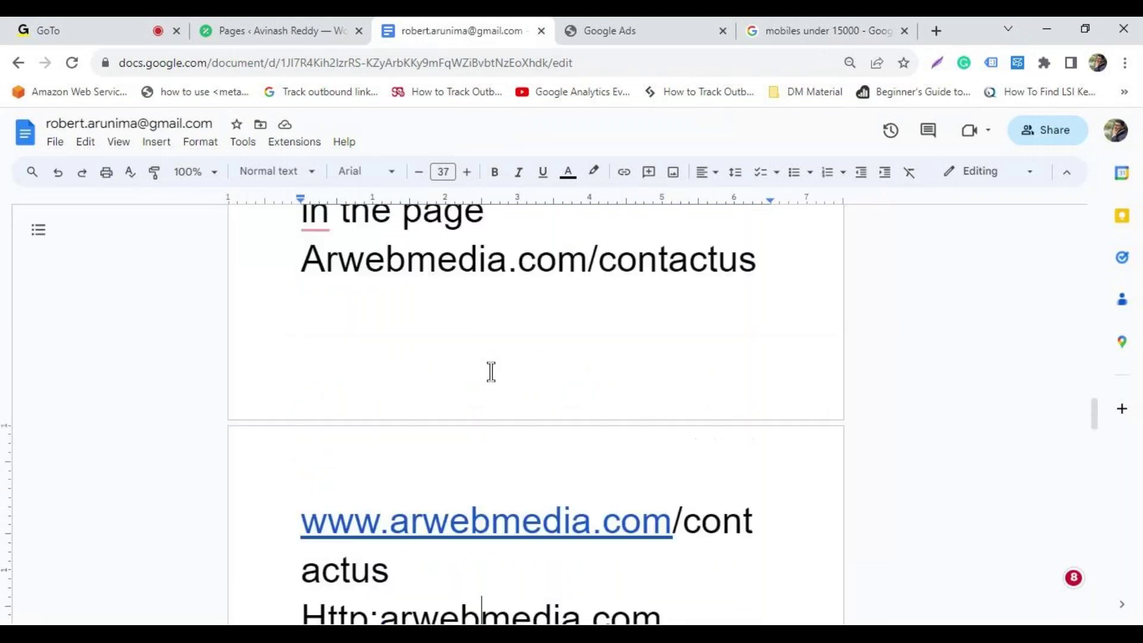
scroll(492, 373, up, 4)
scroll(491, 372, down, 20)
scroll(491, 372, down, 4)
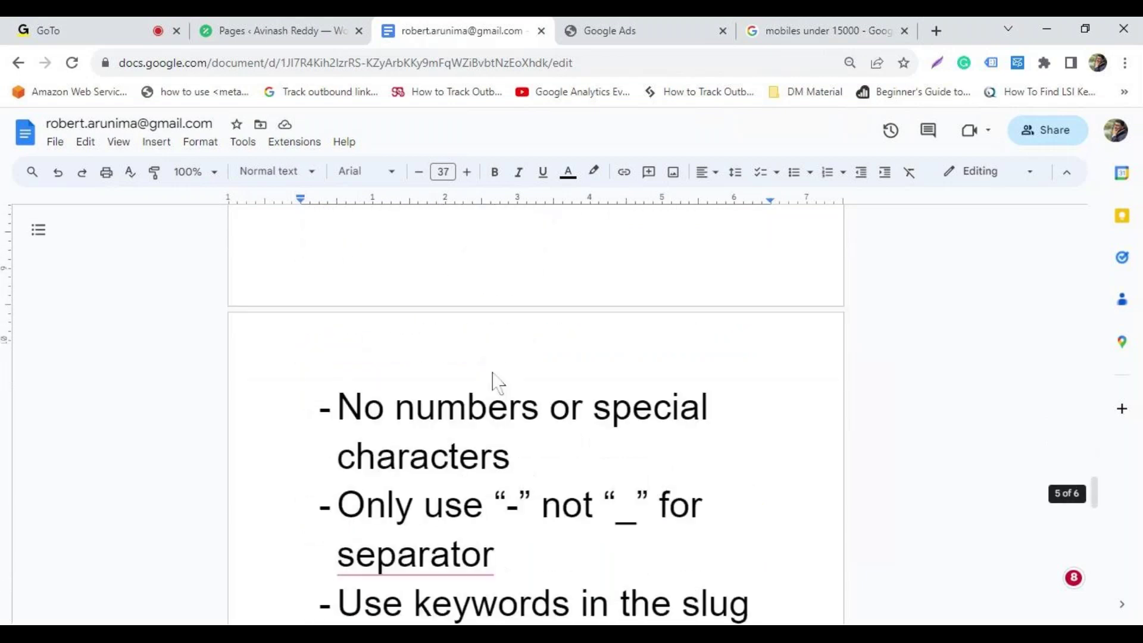
click(788, 27)
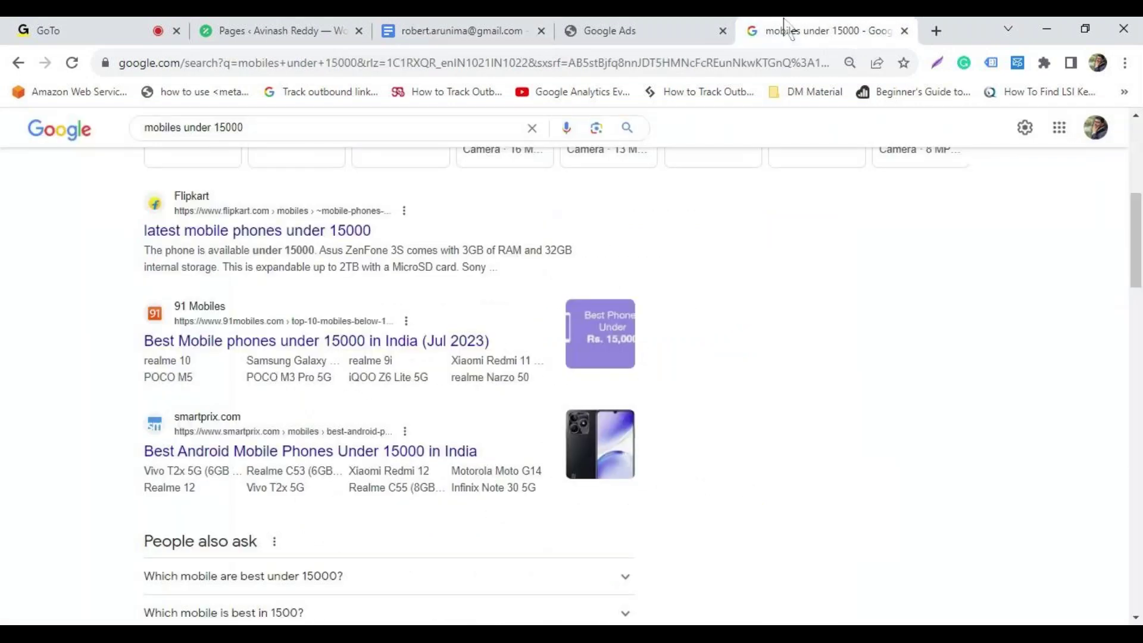
scroll(798, 342, down, 1)
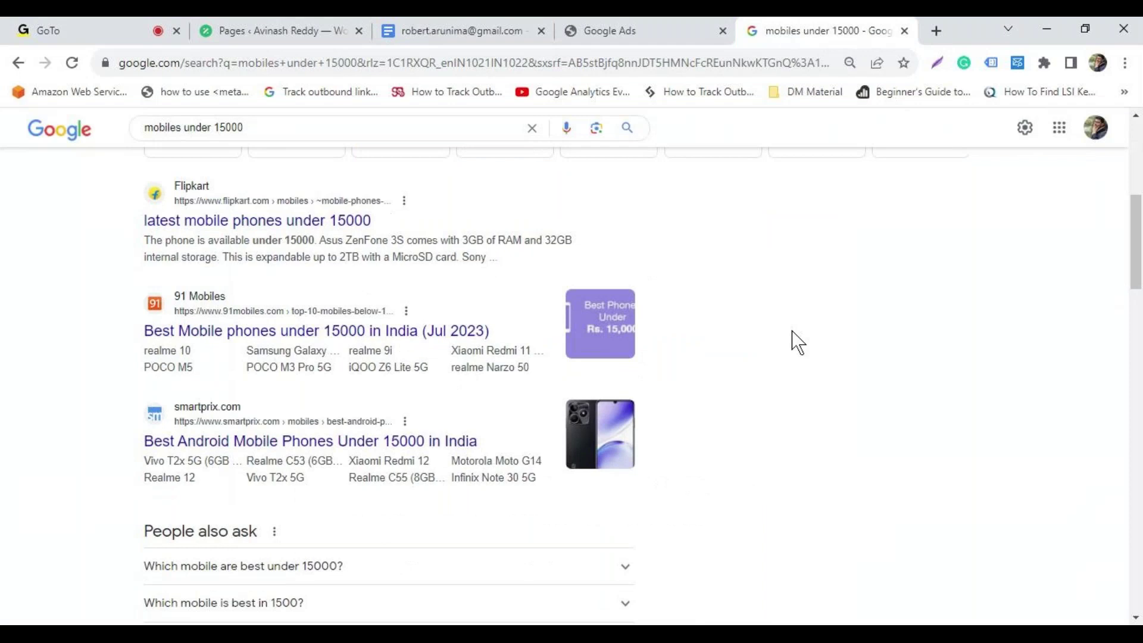
scroll(797, 342, up, 1)
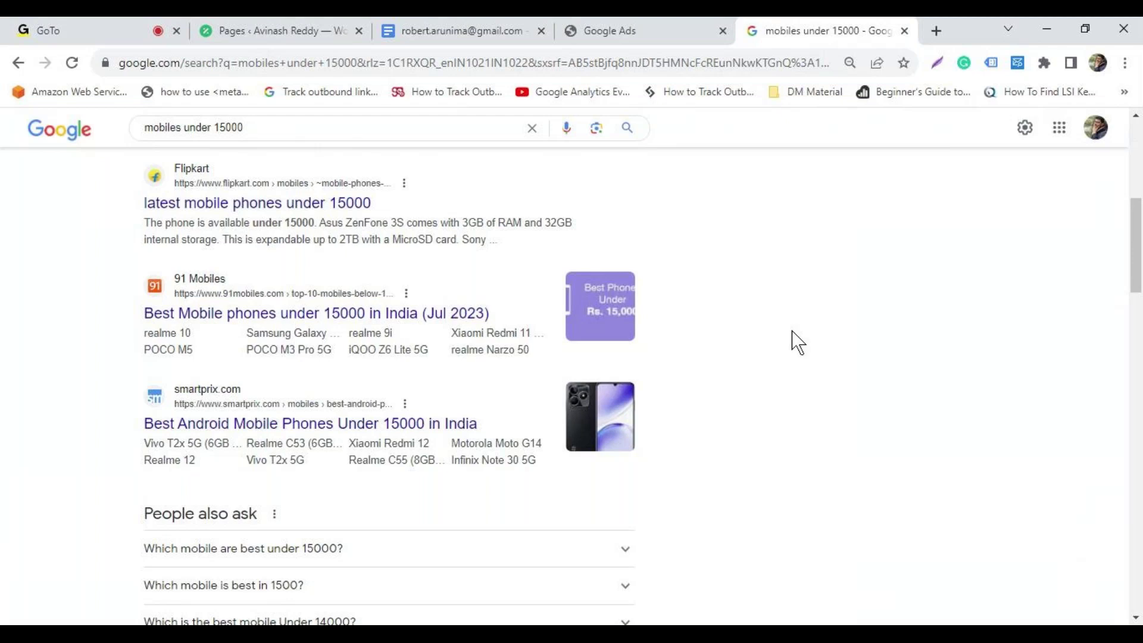
scroll(131, 432, up, 3)
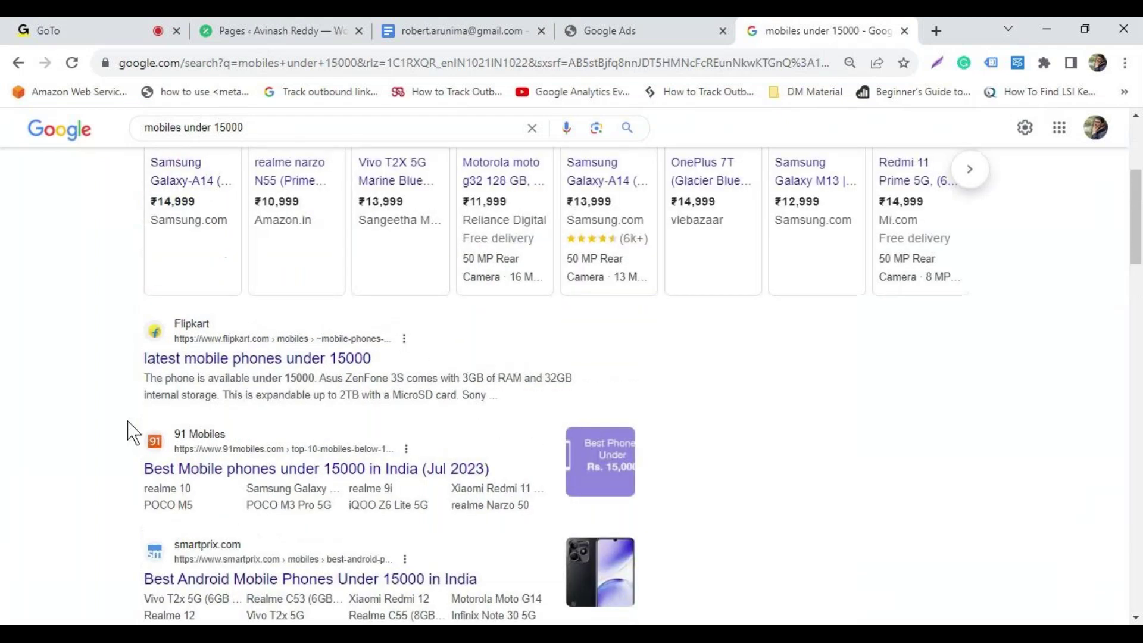
scroll(131, 431, up, 1)
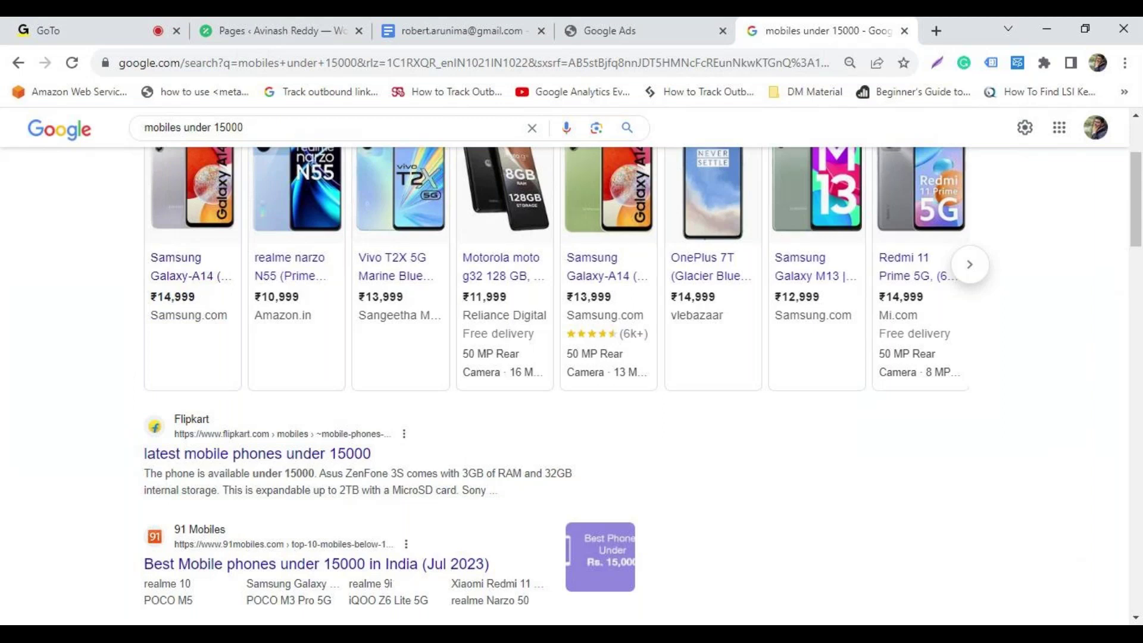
mouse_move(170, 301)
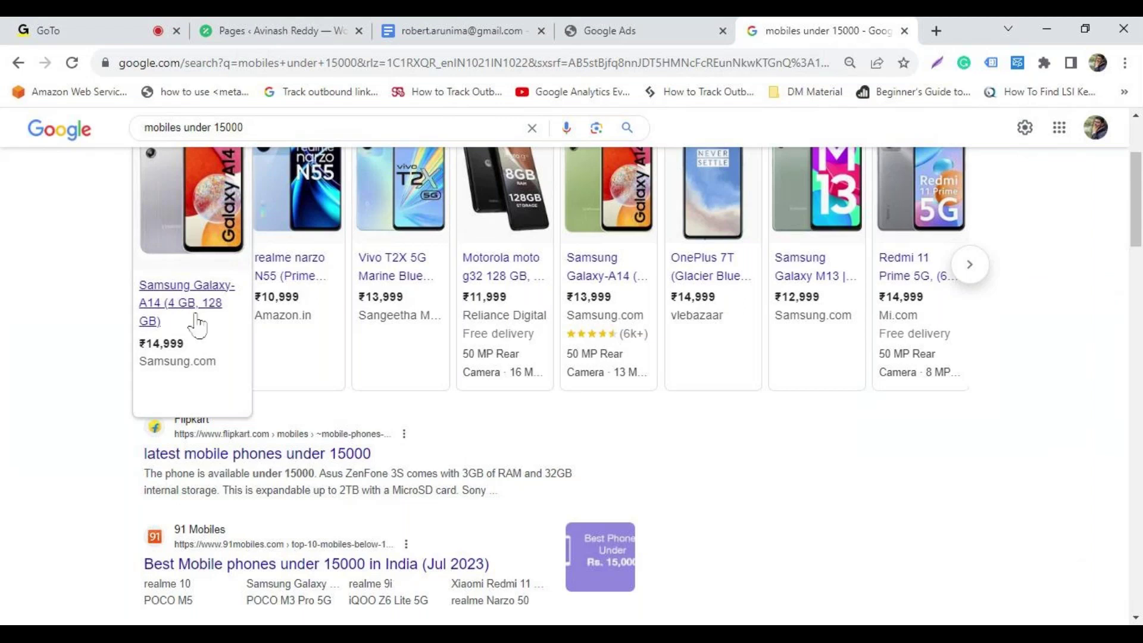
scroll(199, 324, up, 3)
click(146, 144)
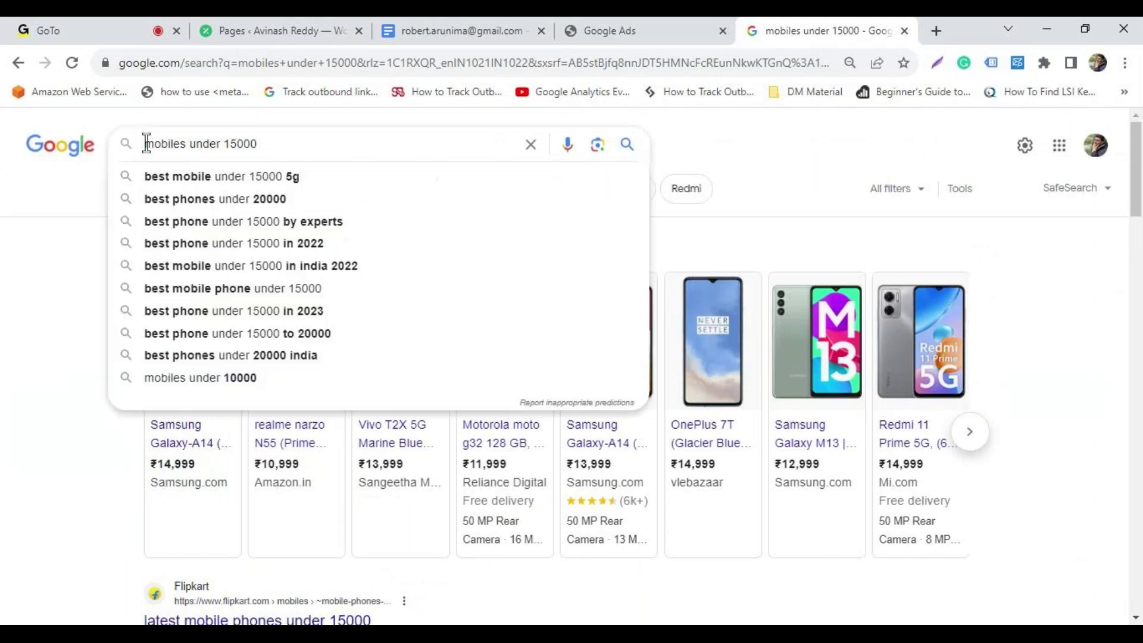
click(58, 402)
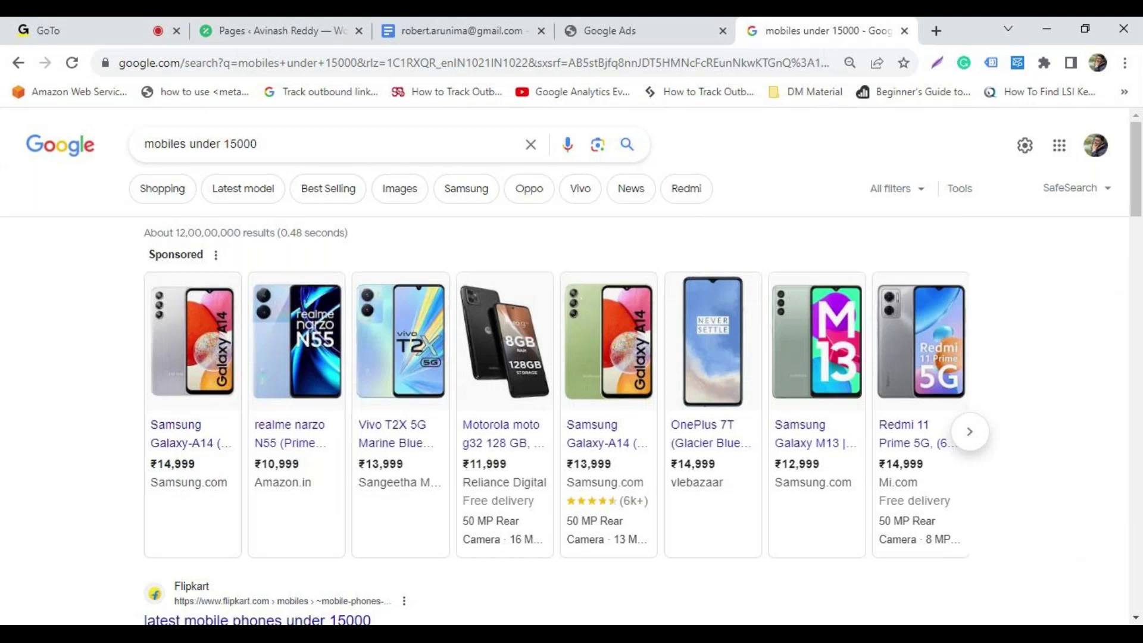
mouse_move(180, 424)
click(269, 142)
click(67, 319)
Open the first Google Ads account to see All campaigns: 0 clicks, 0 impressions, ₹0.00 cost
click(630, 36)
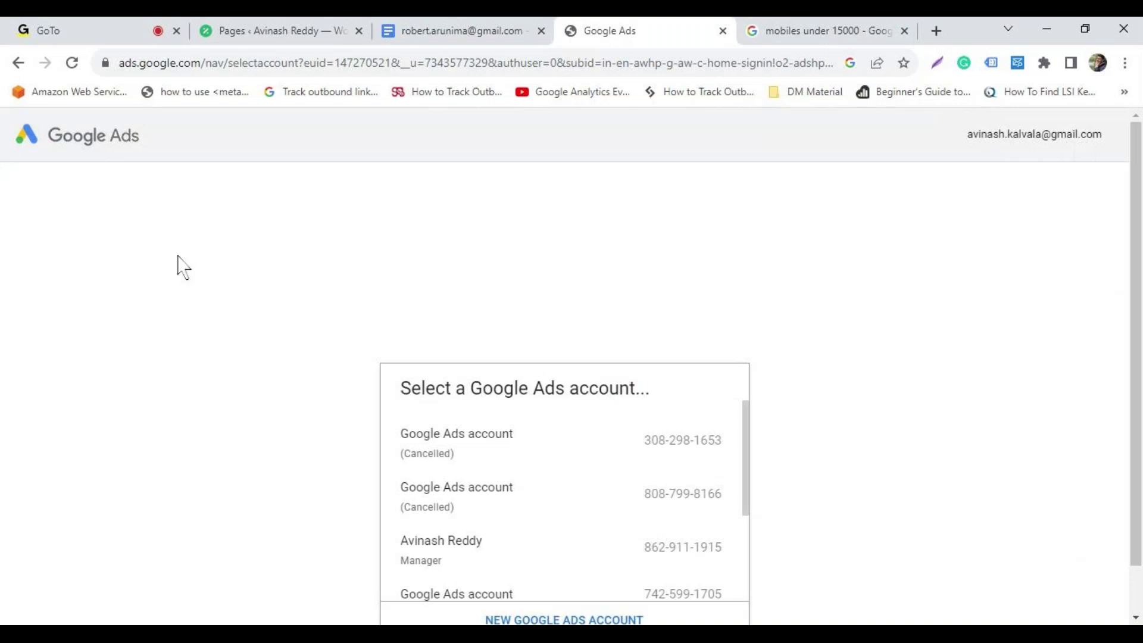
scroll(217, 296, down, 1)
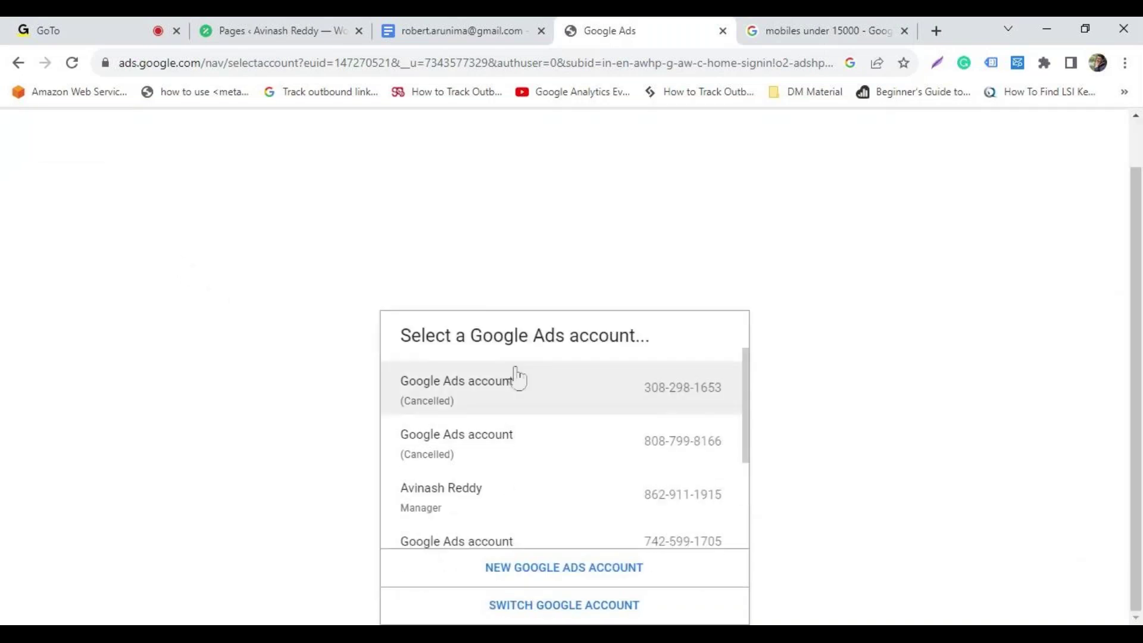
scroll(516, 376, down, 3)
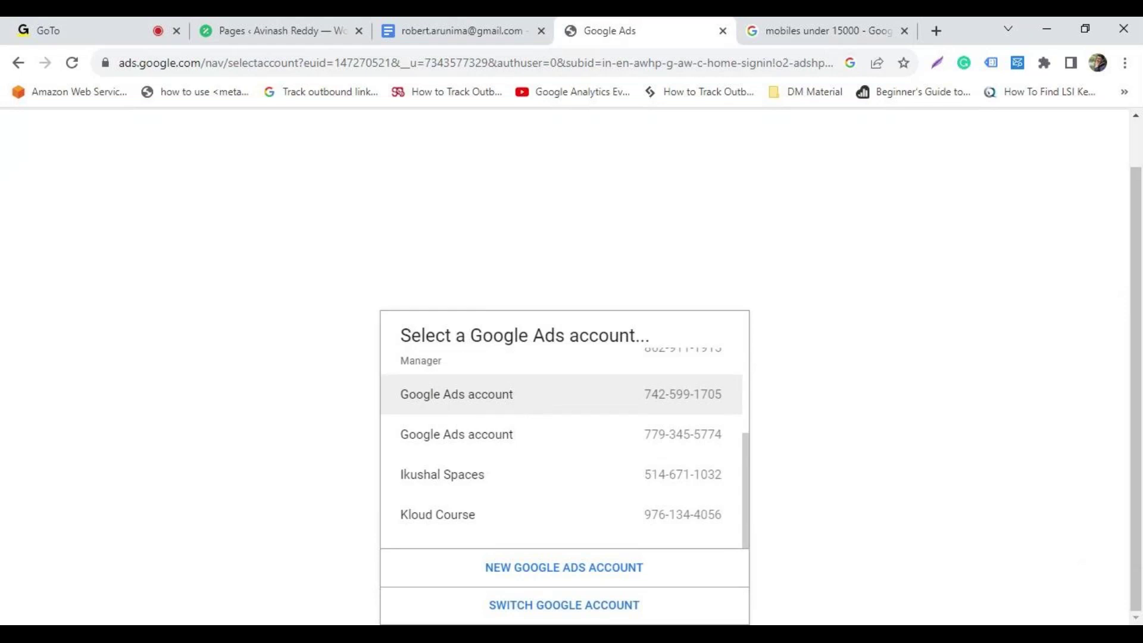
click(507, 407)
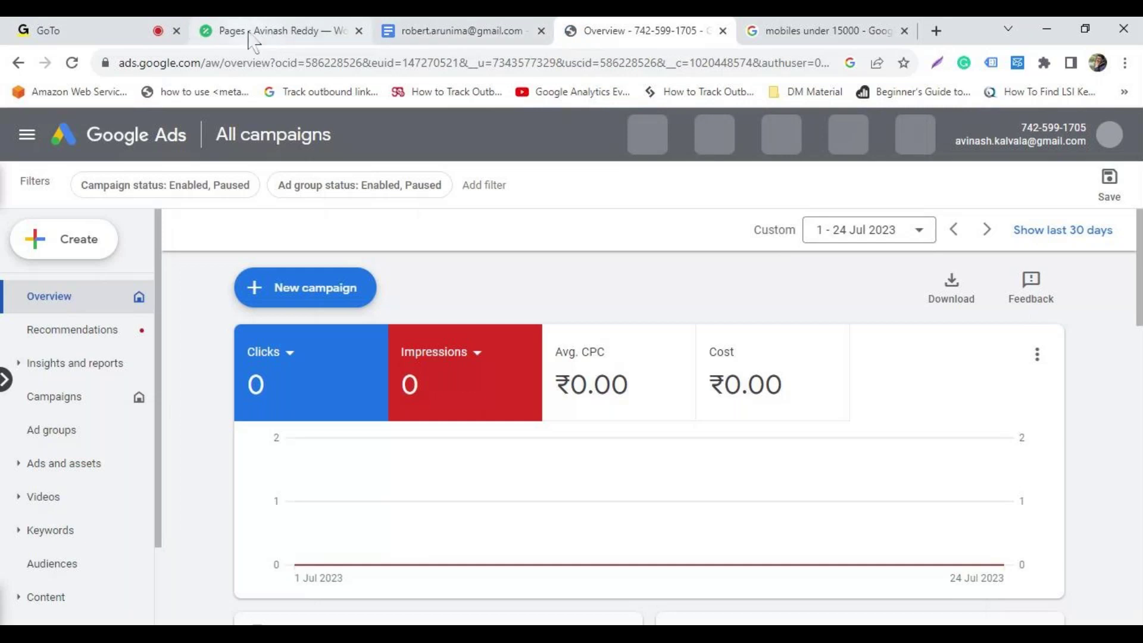
click(77, 33)
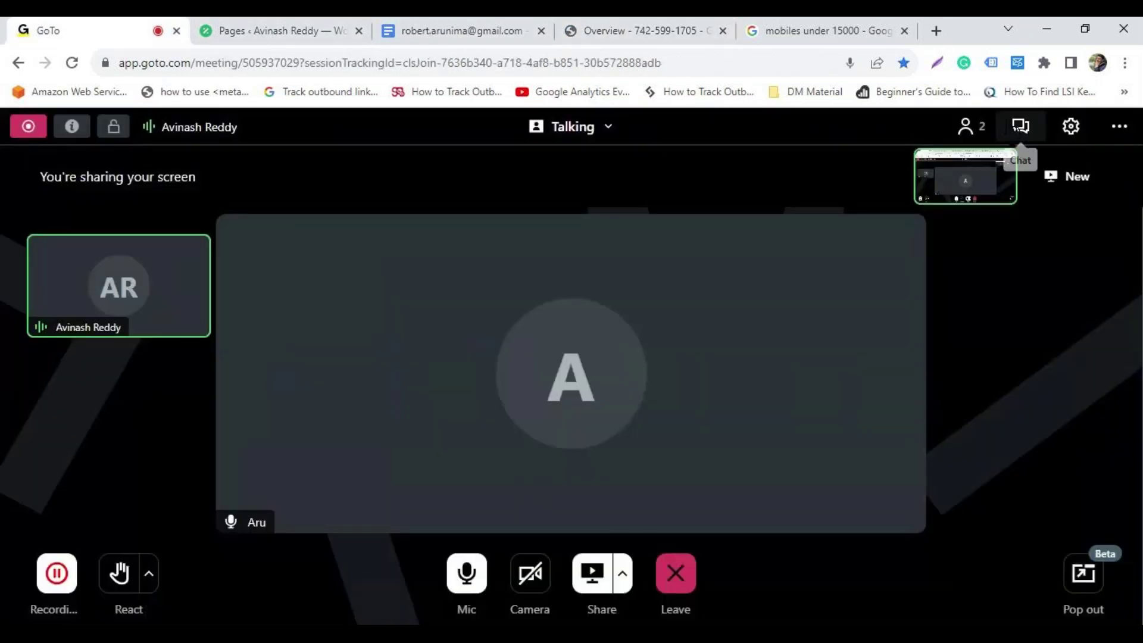
Promote the other participant to organizer from the People list and confirm with Yes
click(988, 138)
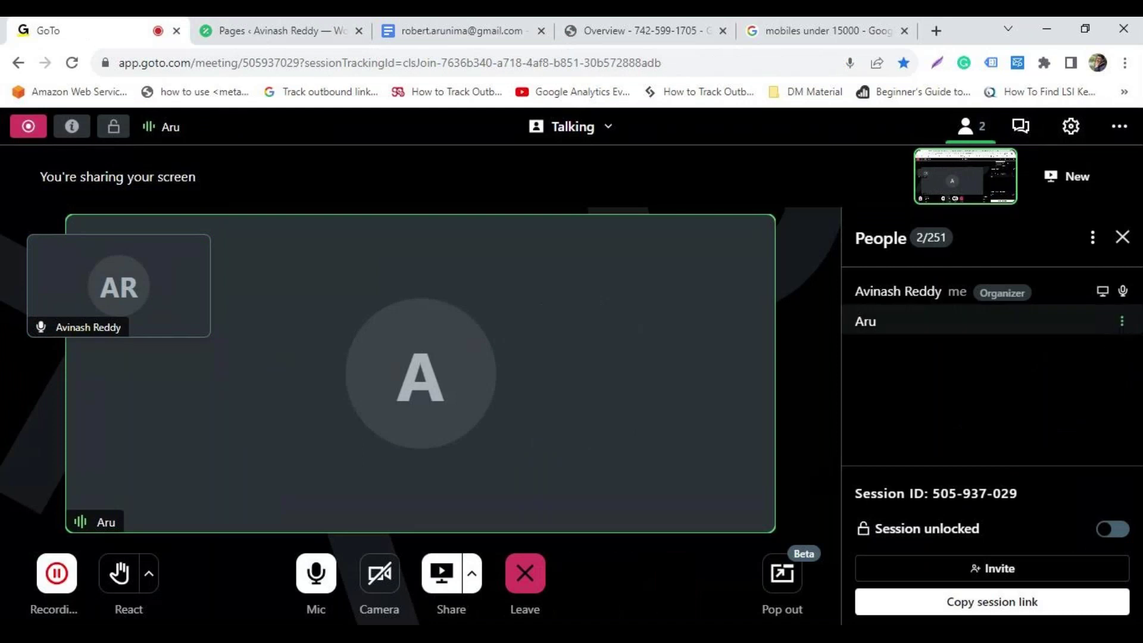
click(1122, 324)
scroll(938, 399, down, 1)
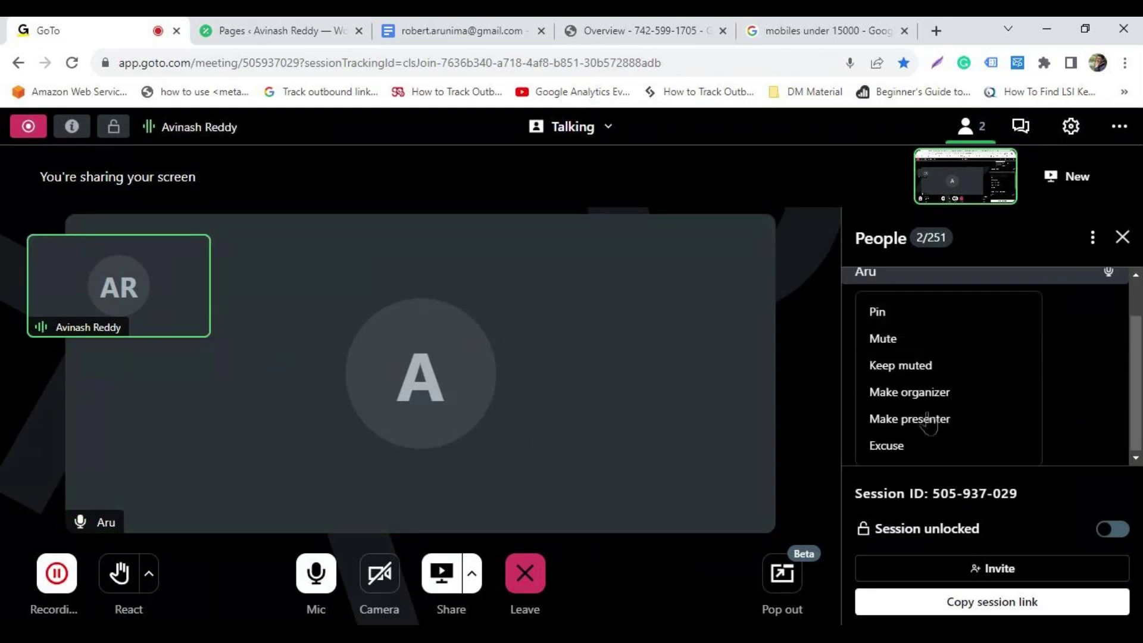
scroll(929, 424, up, 1)
click(929, 427)
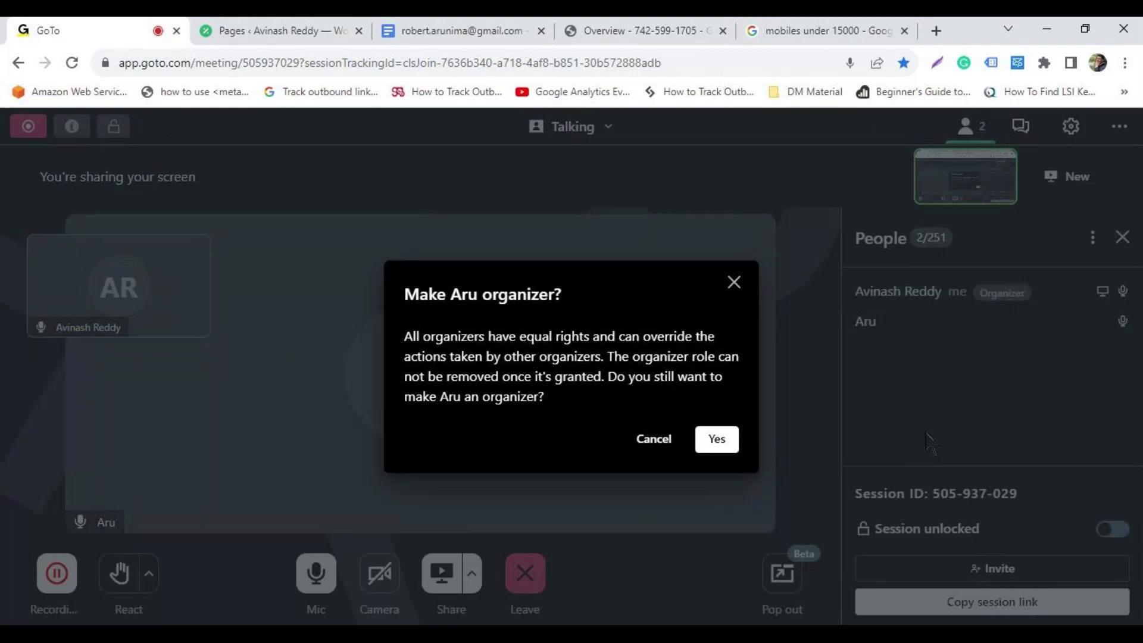
click(728, 442)
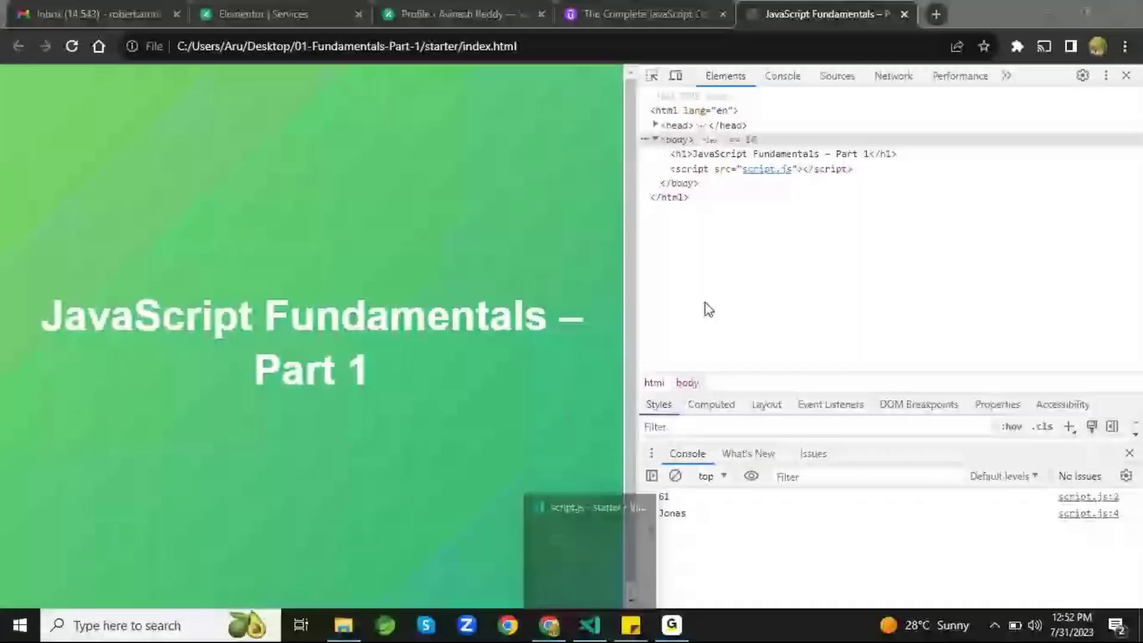
In a new Chrome tab, search Google for 'google ad' and open the sponsored Google Ads result
mouse_move(609, 622)
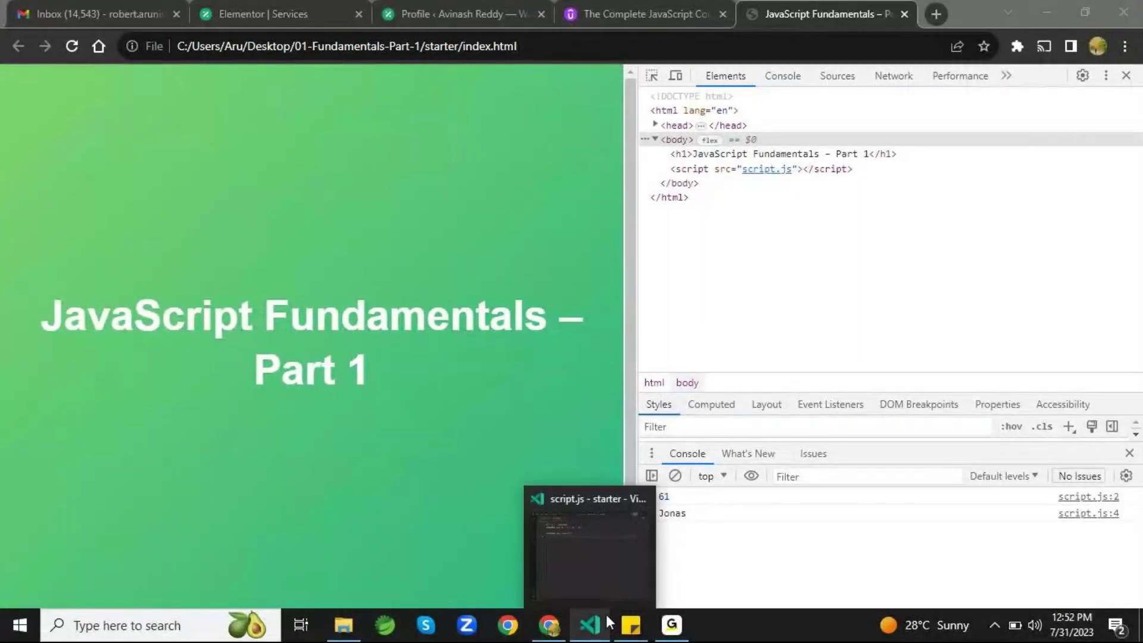
click(685, 535)
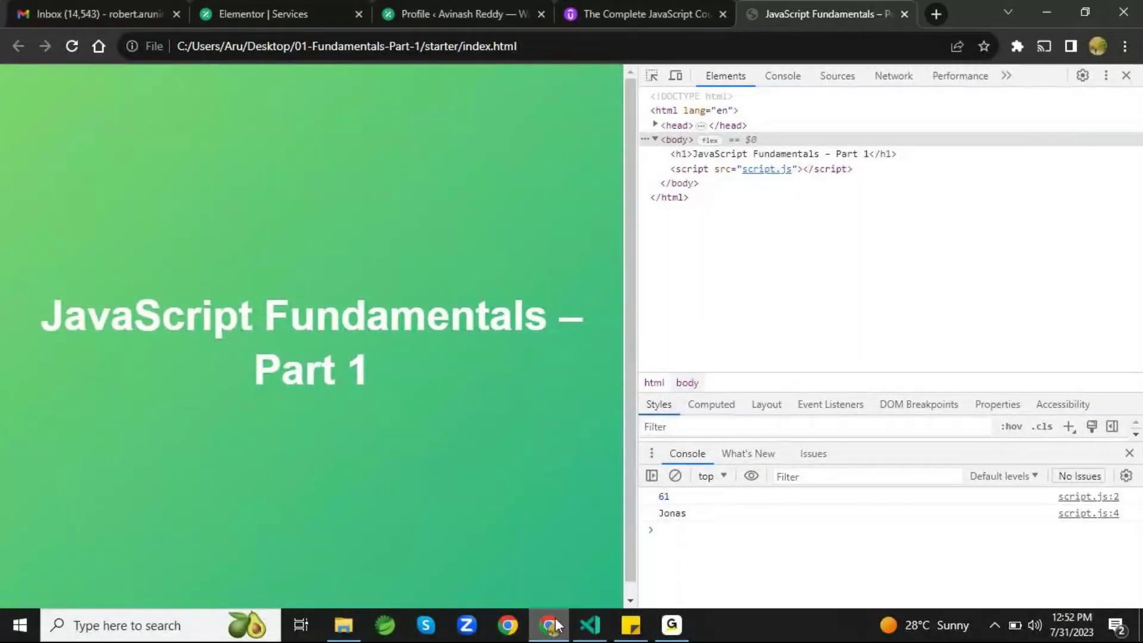
click(937, 9)
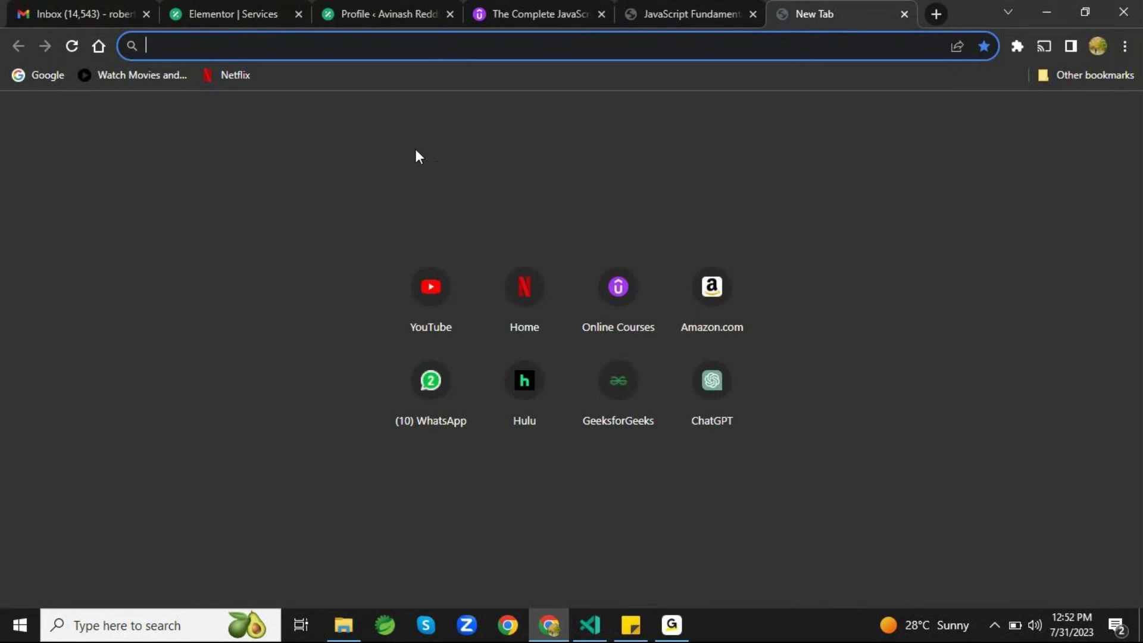
click(54, 77)
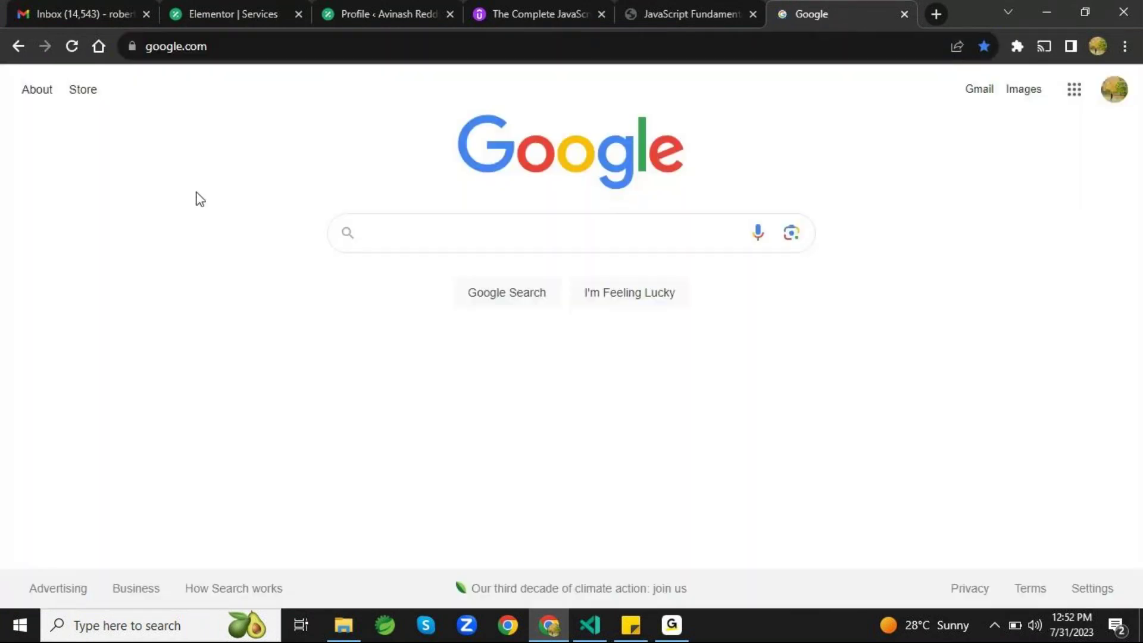
click(397, 233)
text(goo)
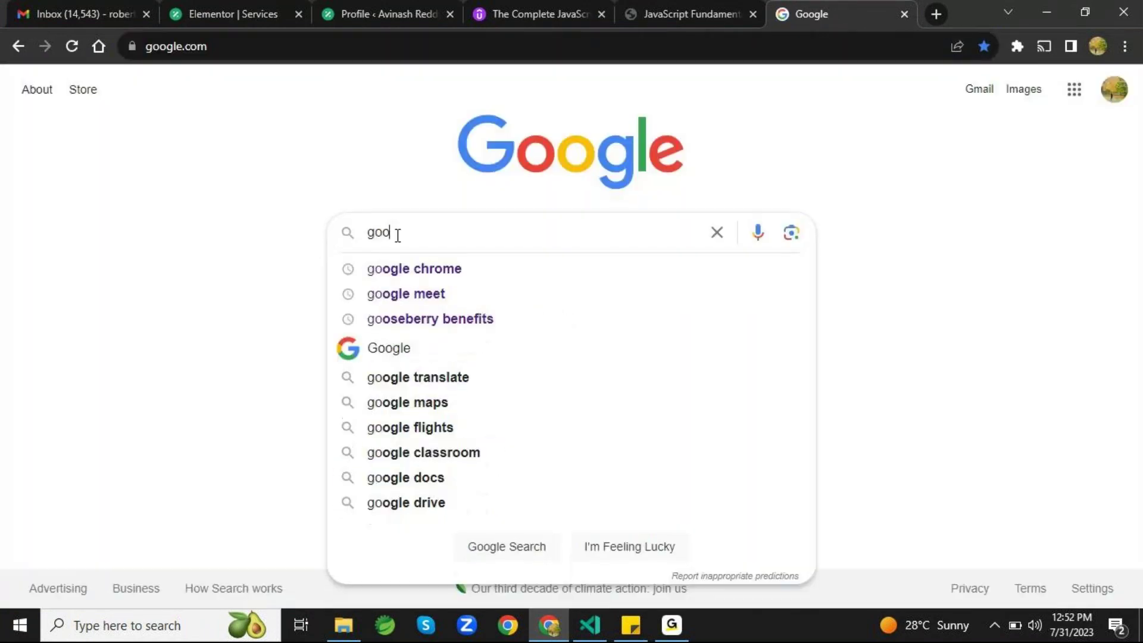
text(gle )
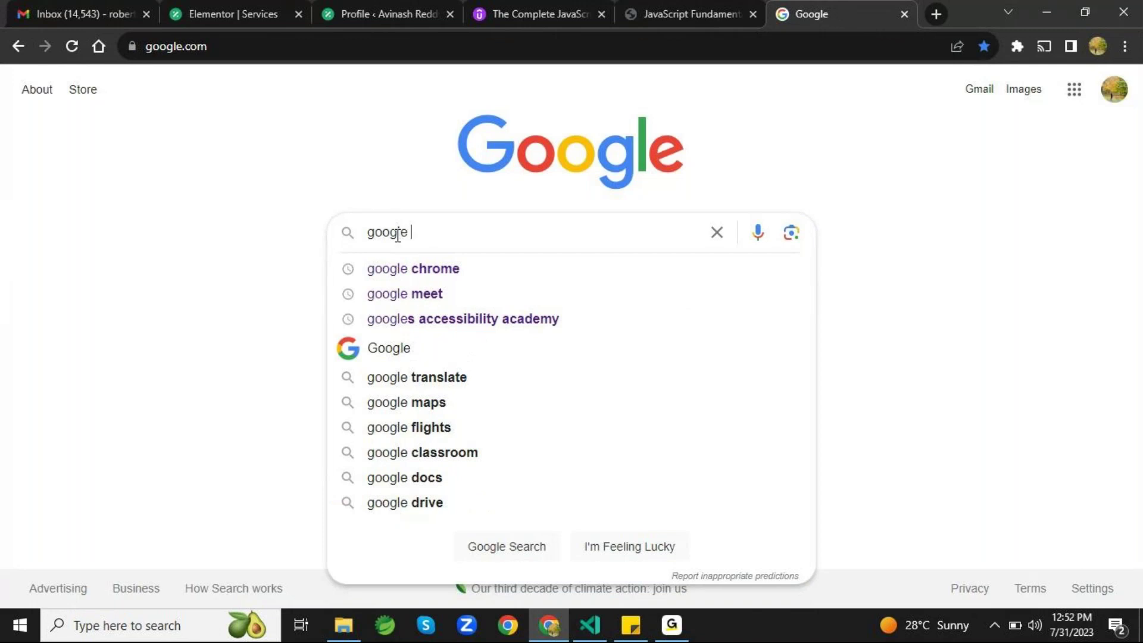
text(ad)
key(Return)
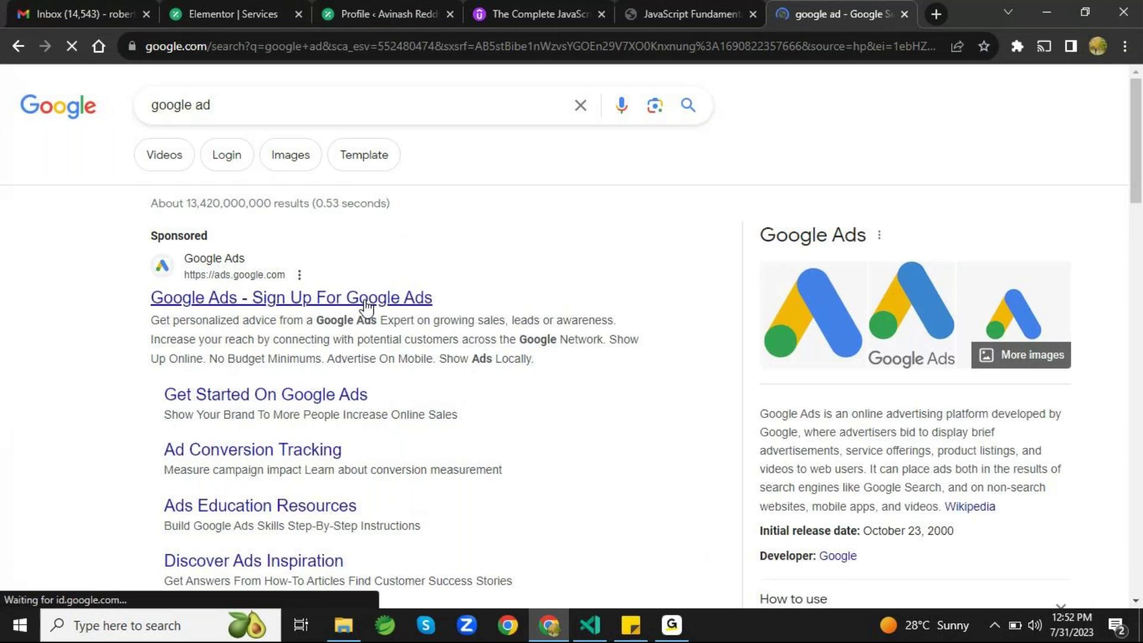
click(367, 298)
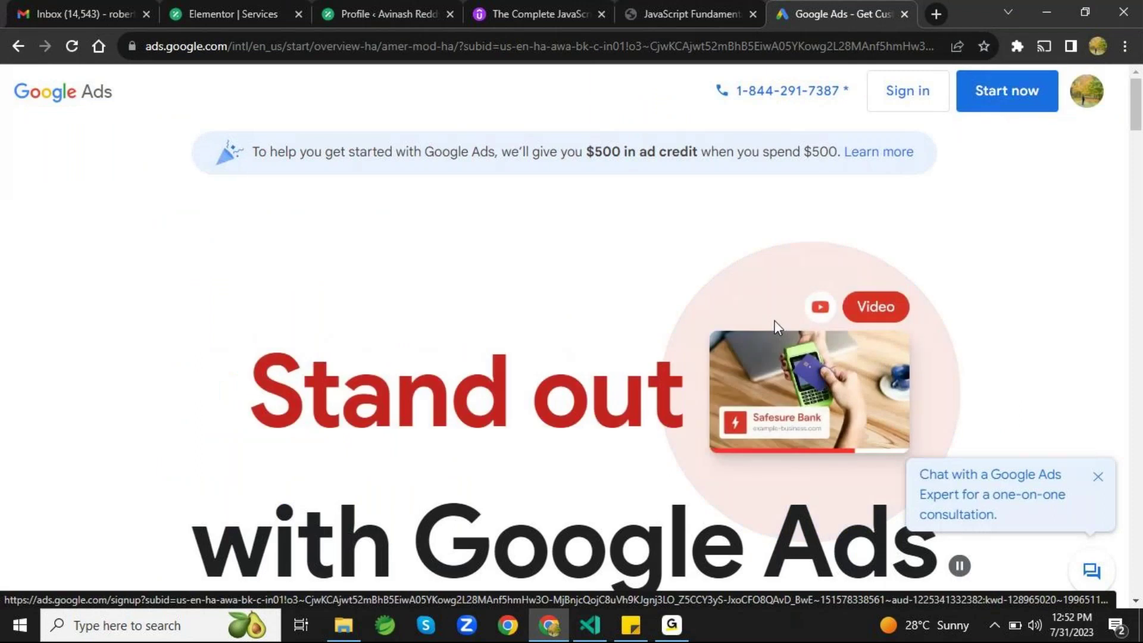
scroll(775, 321, down, 6)
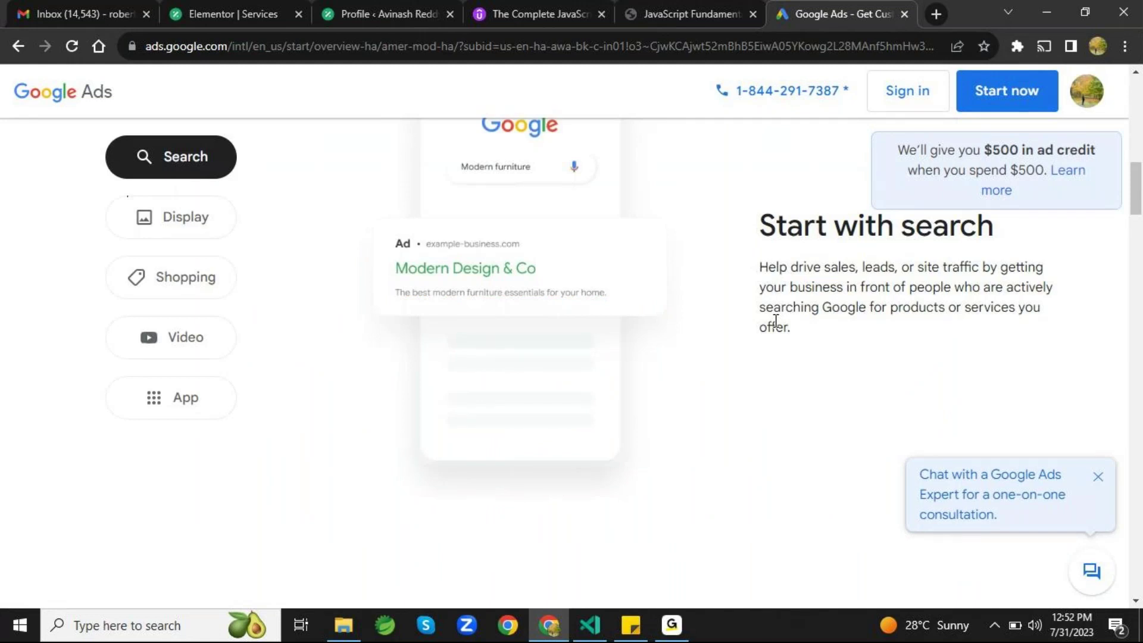
scroll(775, 322, up, 8)
Start a new campaign with website arwebmedia.com, then begin retyping the address as 'avinsahreddy.'
click(982, 100)
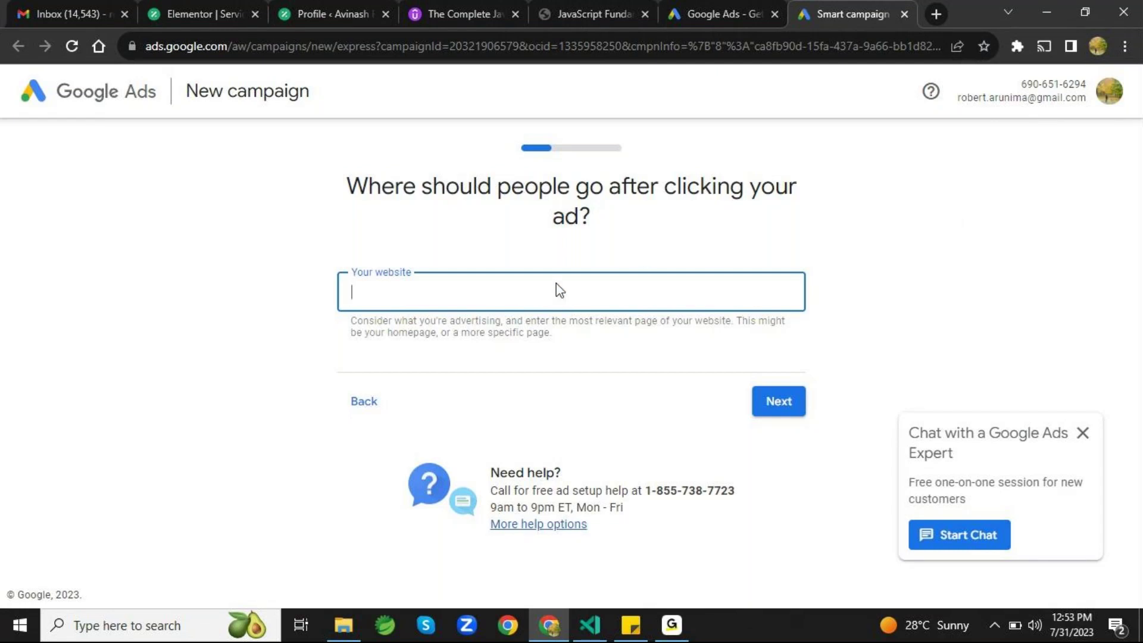
text(arwebmedia.com)
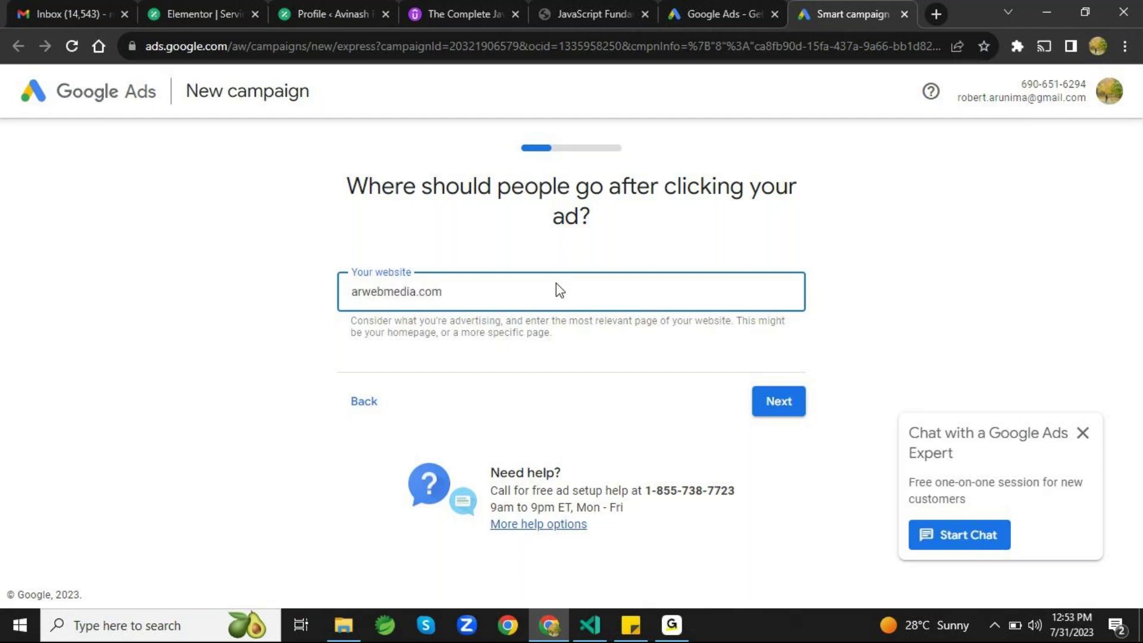
click(770, 416)
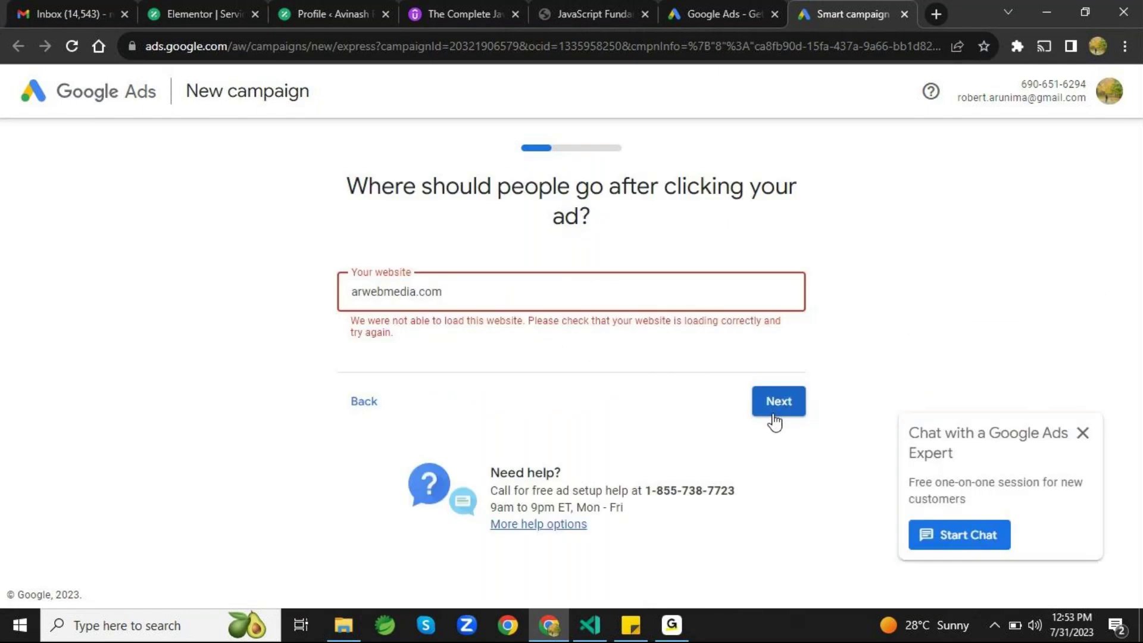
double_click(453, 294)
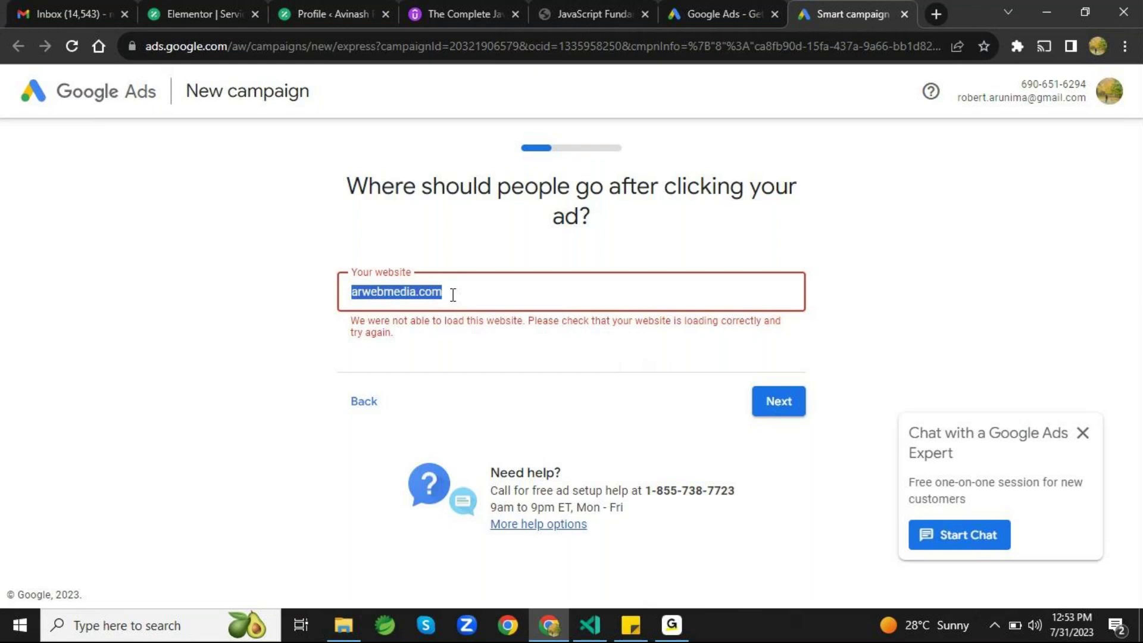
text(avinsah)
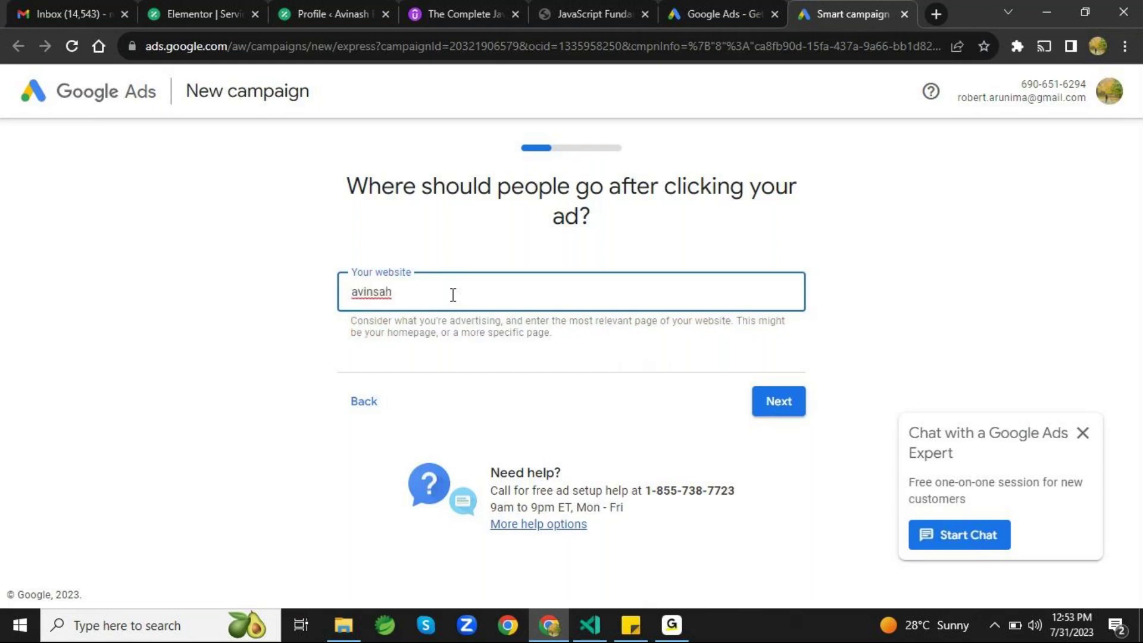
text(reddy.)
Fix the typo in the website address, add the .in ending, and submit it
click(387, 291)
key(BackSpace)
double_click(387, 291)
click(434, 292)
text(in)
click(373, 291)
text(a)
click(771, 408)
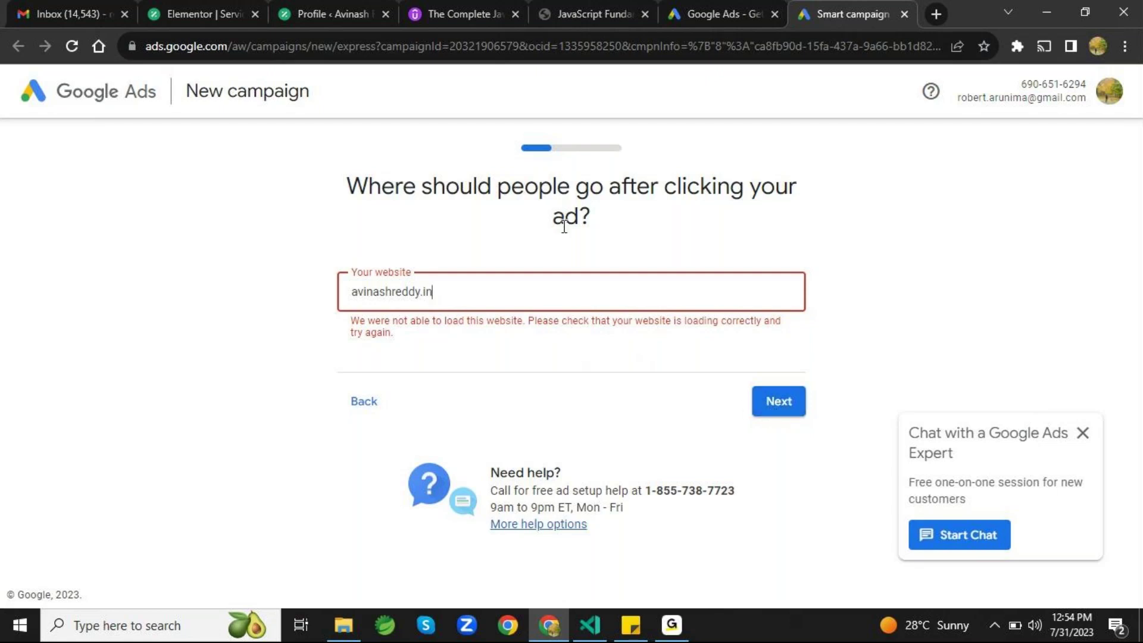
After the load error, clear the website field, including a trial google.com entry
click(730, 19)
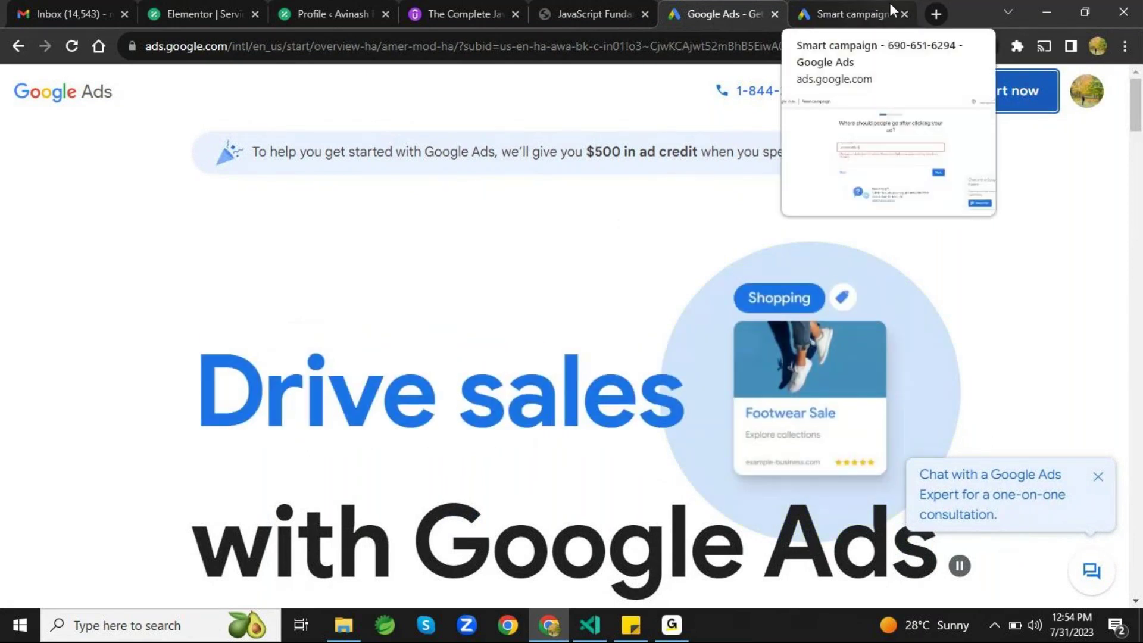
click(872, 18)
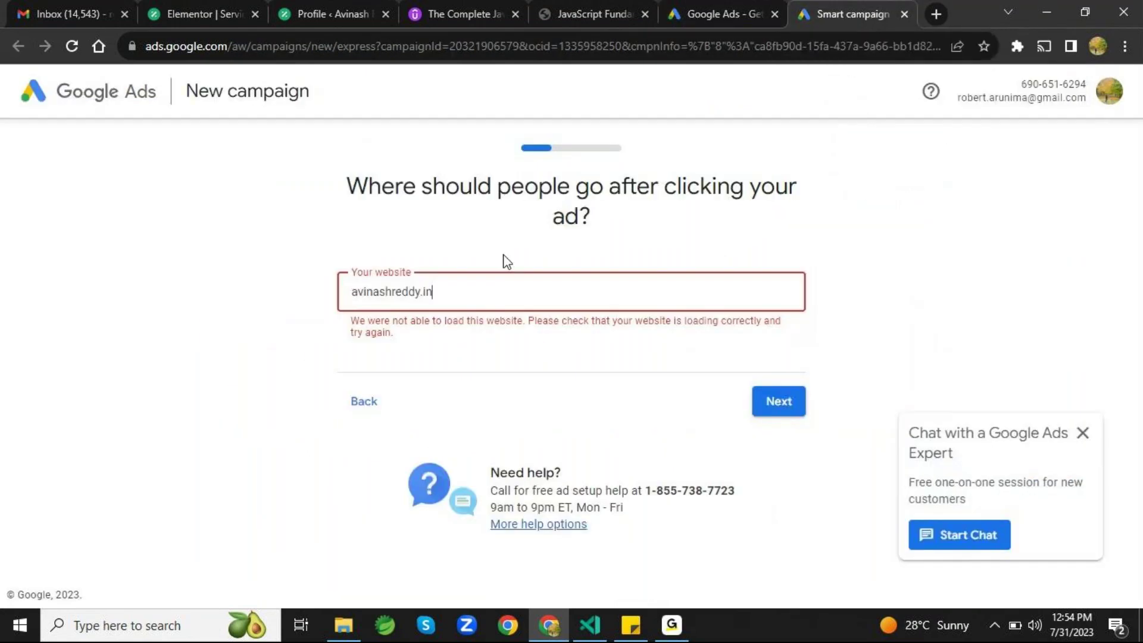
click(468, 289)
key(BackSpace)
key(BackSpace)
key(BackSpace)
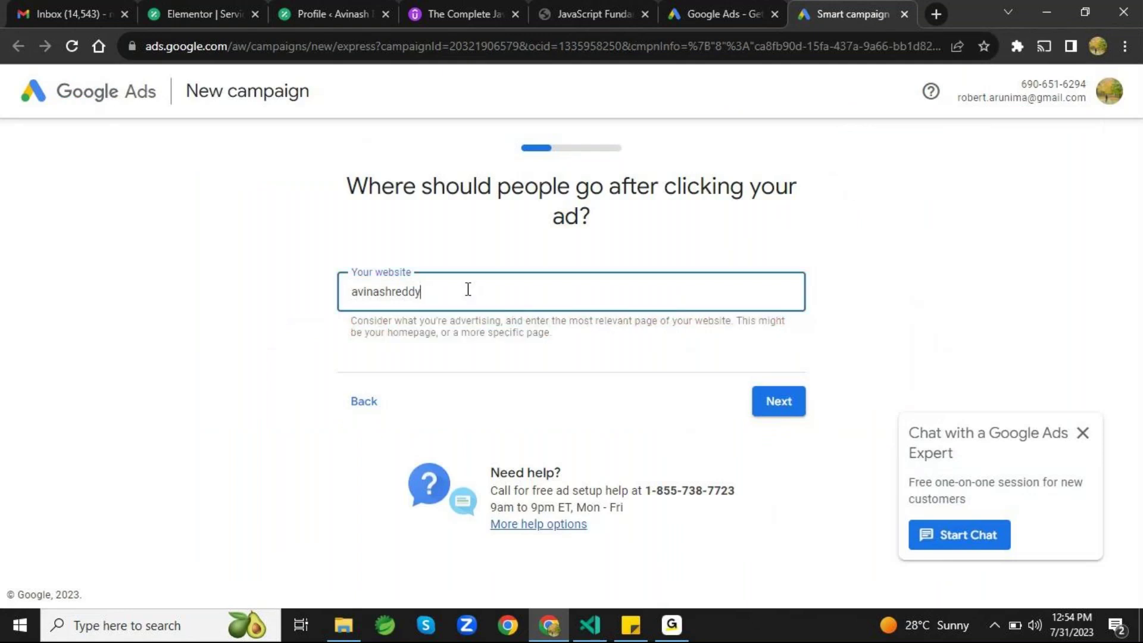
text(.)
key(BackSpace)
key(BackSpace)
key(BackSpace)
key(BackSpace)
key(BackSpace)
key(BackSpace)
key(BackSpace)
key(BackSpace)
key(BackSpace)
key(BackSpace)
key(BackSpace)
key(BackSpace)
key(BackSpace)
text(google.com)
key(BackSpace)
key(BackSpace)
key(BackSpace)
key(BackSpace)
key(BackSpace)
key(BackSpace)
key(BackSpace)
key(BackSpace)
key(BackSpace)
key(BackSpace)
Enter google.com as the campaign website and submit it
click(140, 104)
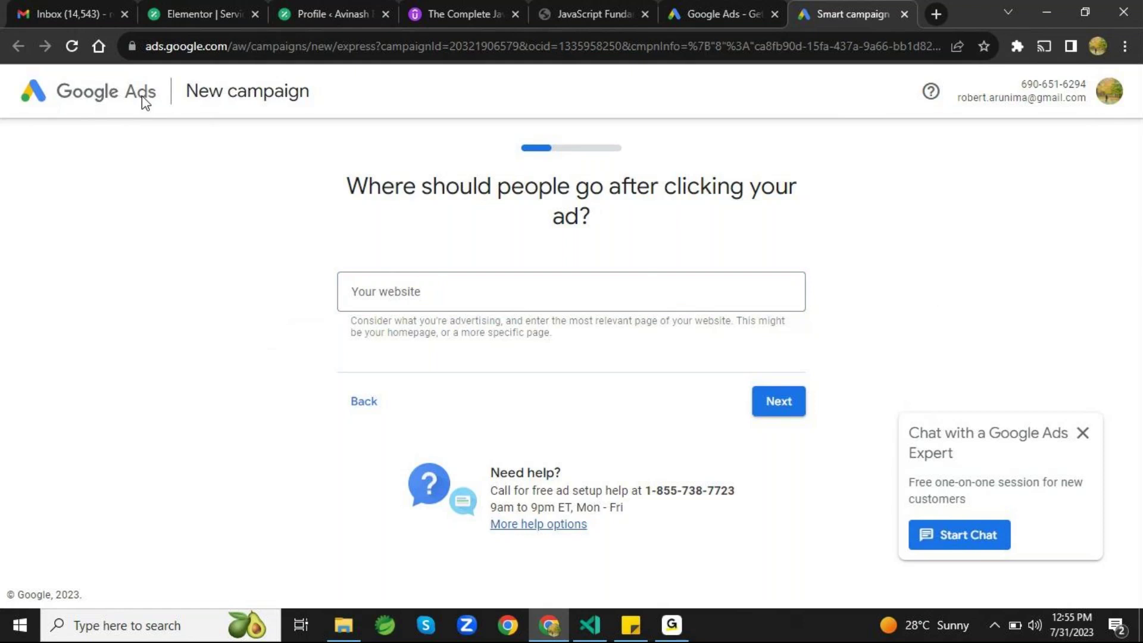
click(356, 291)
text(googl.com)
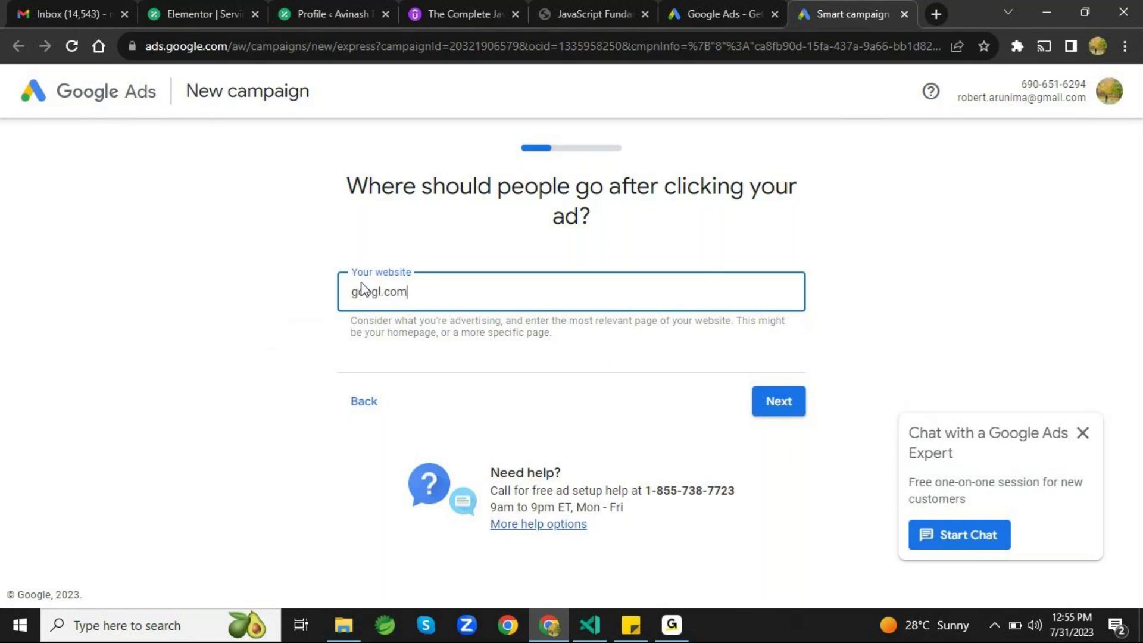
click(386, 293)
text(e)
click(765, 408)
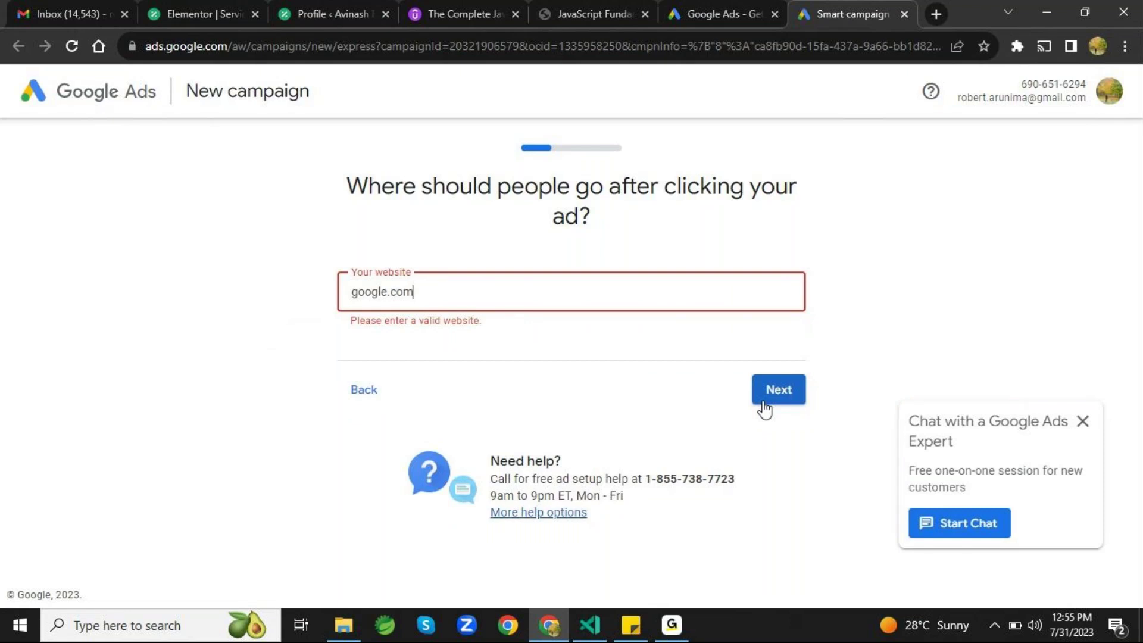
click(354, 292)
text(www.)
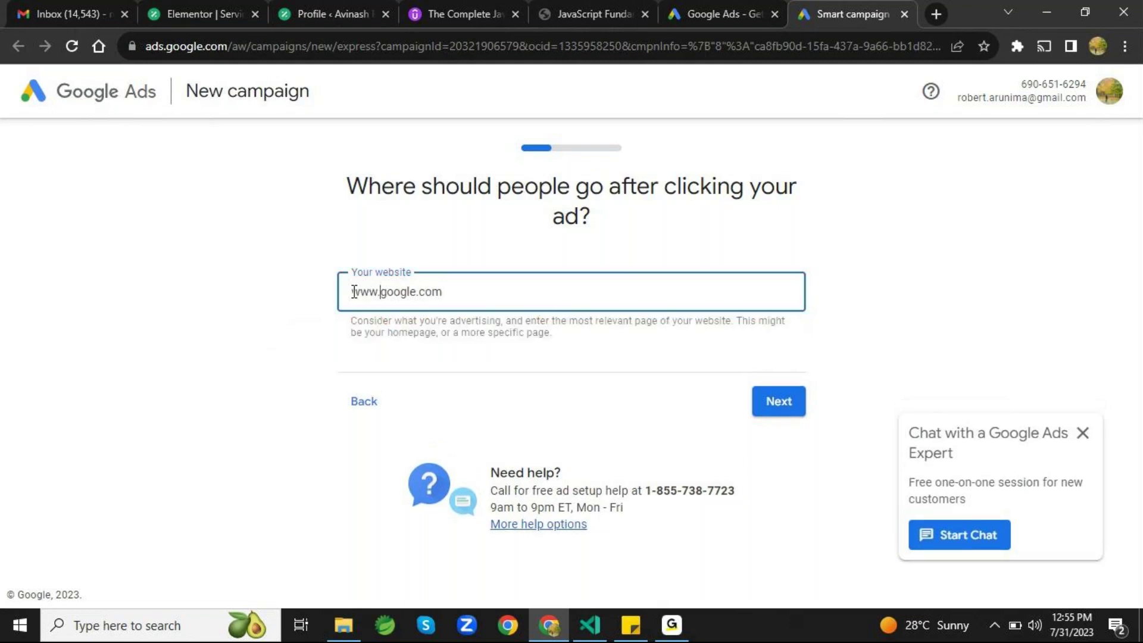
click(775, 403)
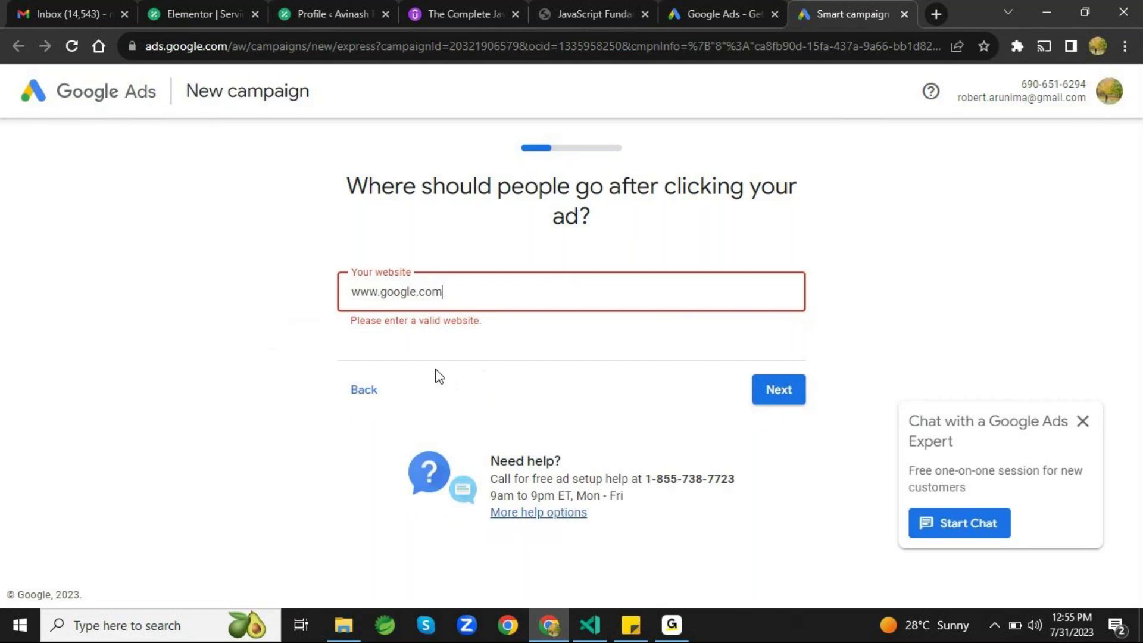
click(354, 292)
text(https)
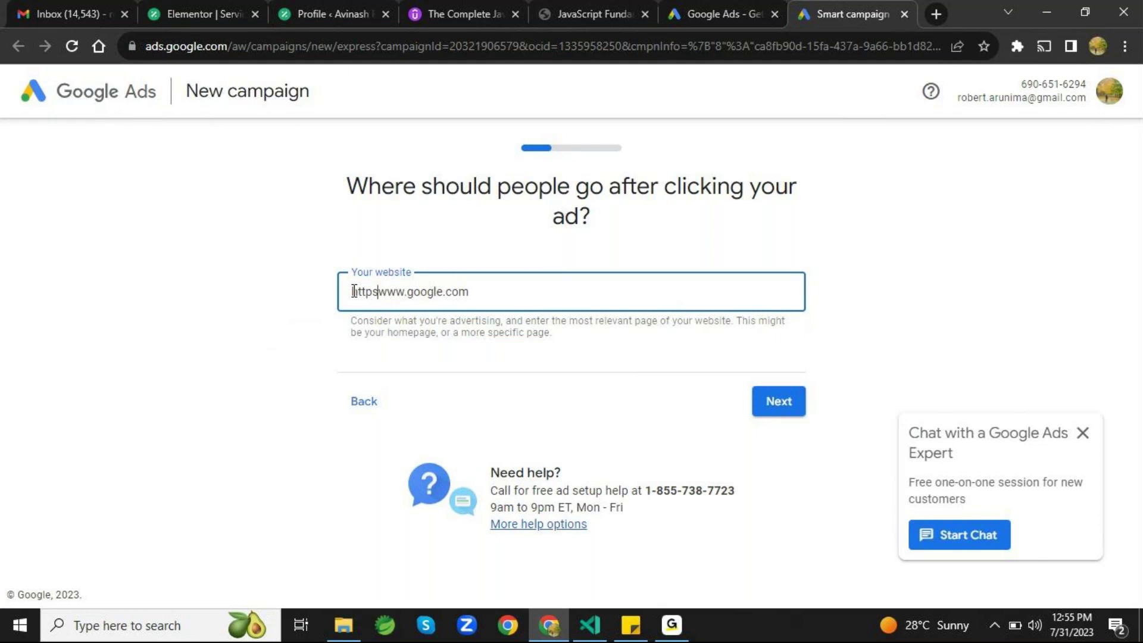
text(:)
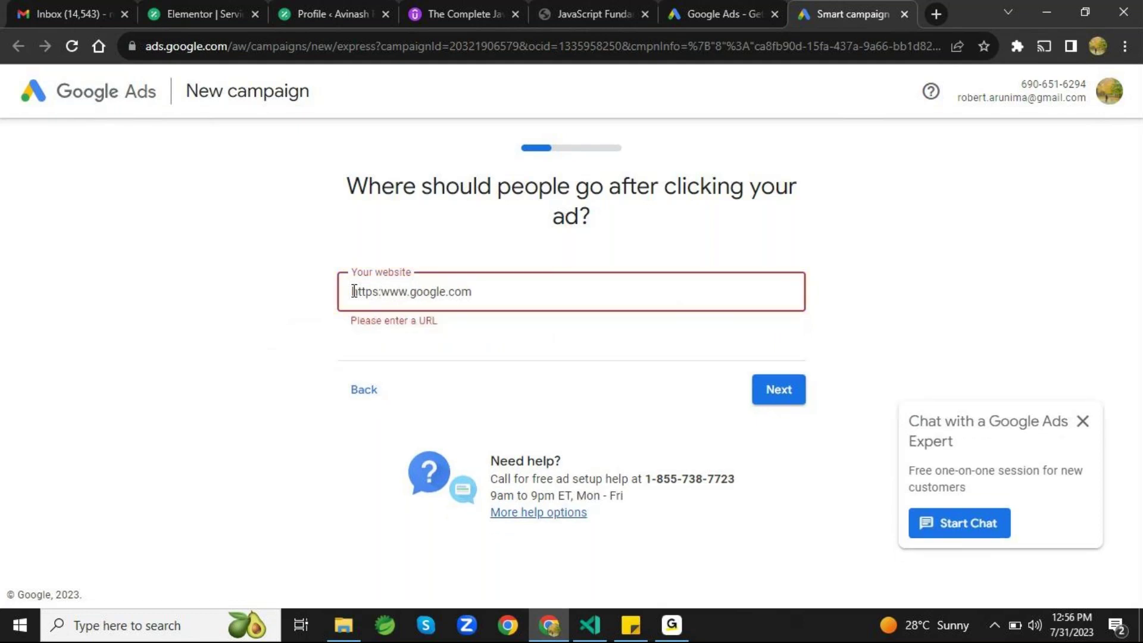
text(//)
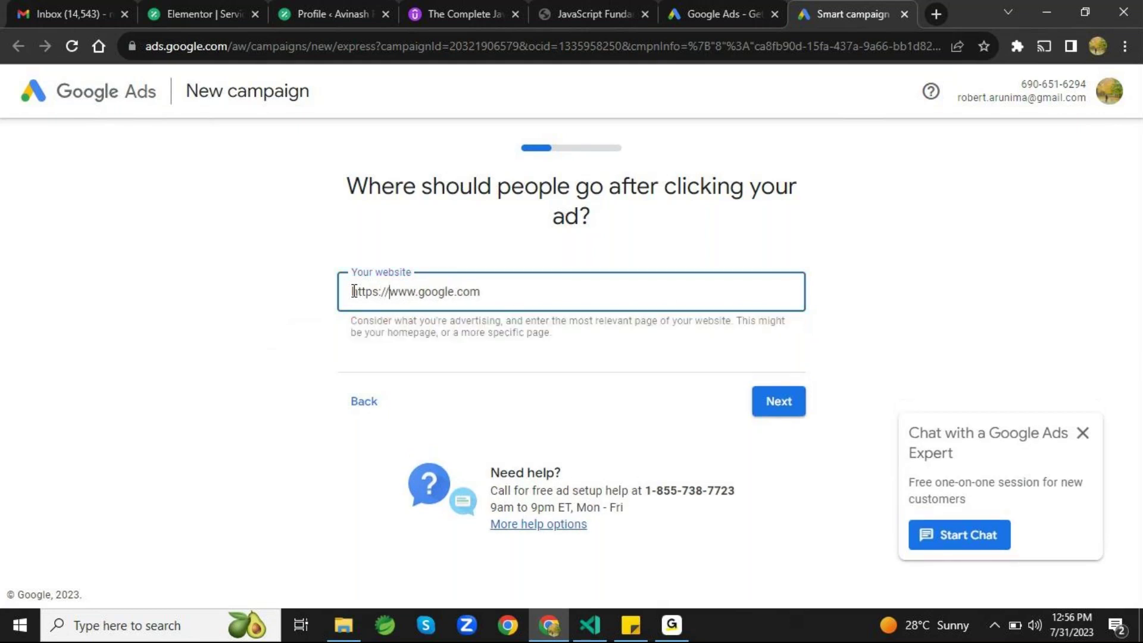
click(773, 419)
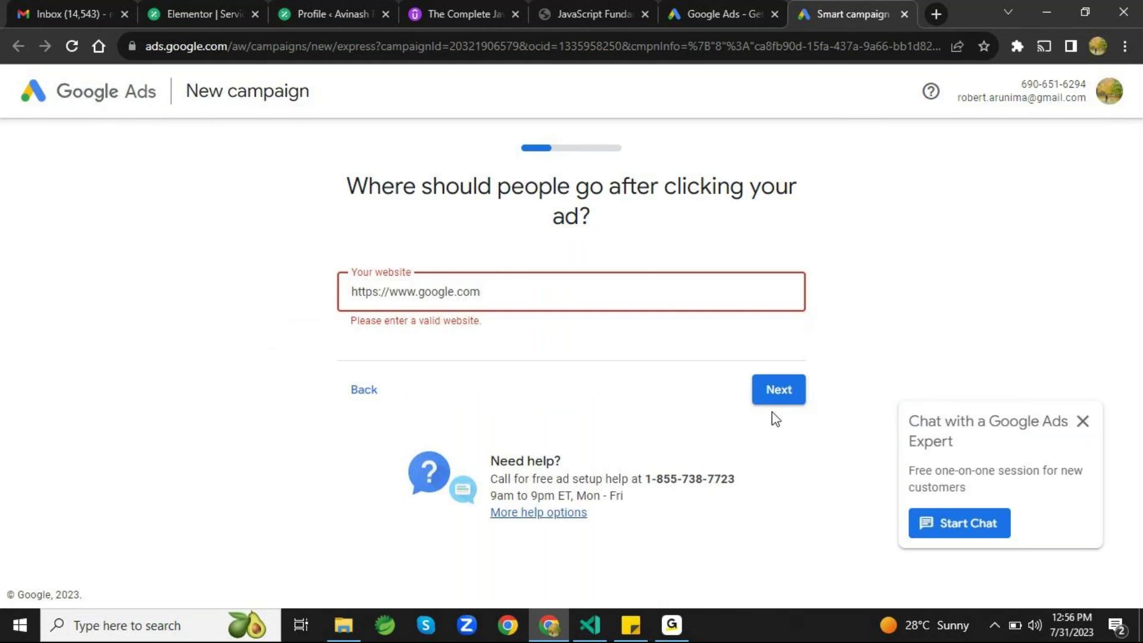
key(BackSpace)
key(BackSpace)
key(BackSpace)
key(BackSpace)
key(BackSpace)
key(BackSpace)
key(BackSpace)
key(BackSpace)
key(BackSpace)
key(BackSpace)
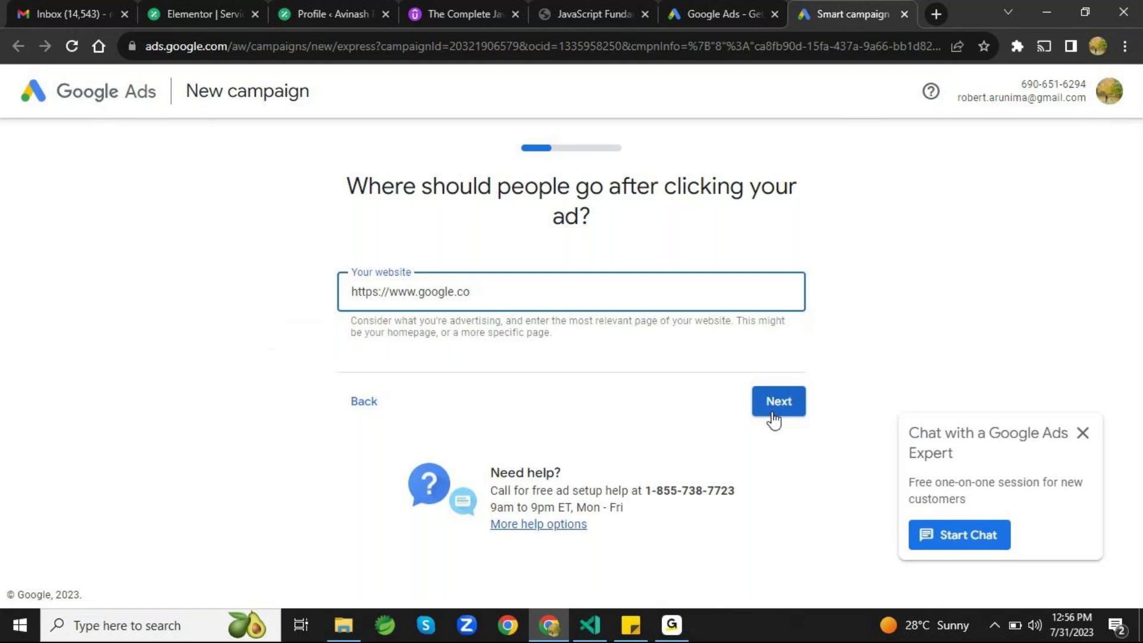
text(amazon.com)
click(787, 403)
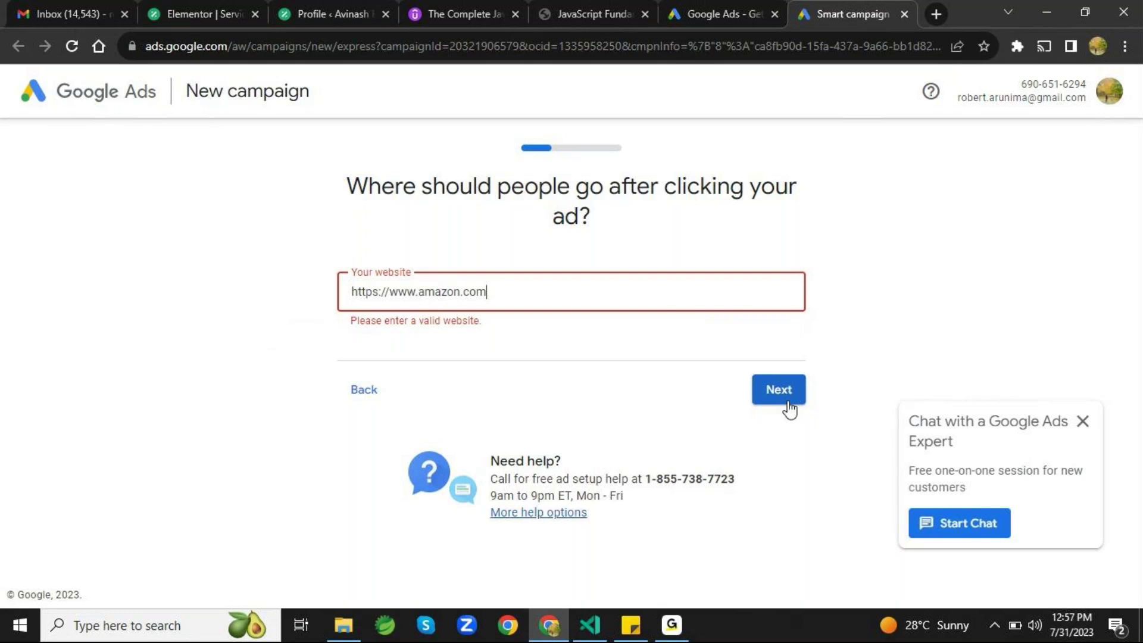
In Gmail, refresh the inbox and check the Spam folder for the invitation
click(48, 13)
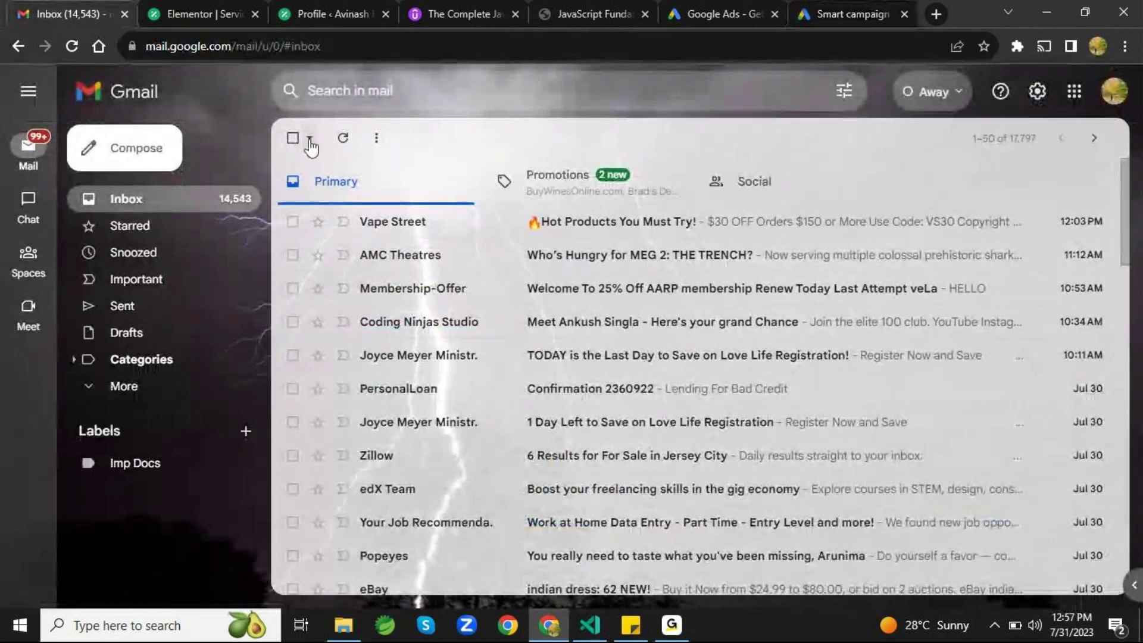
click(345, 143)
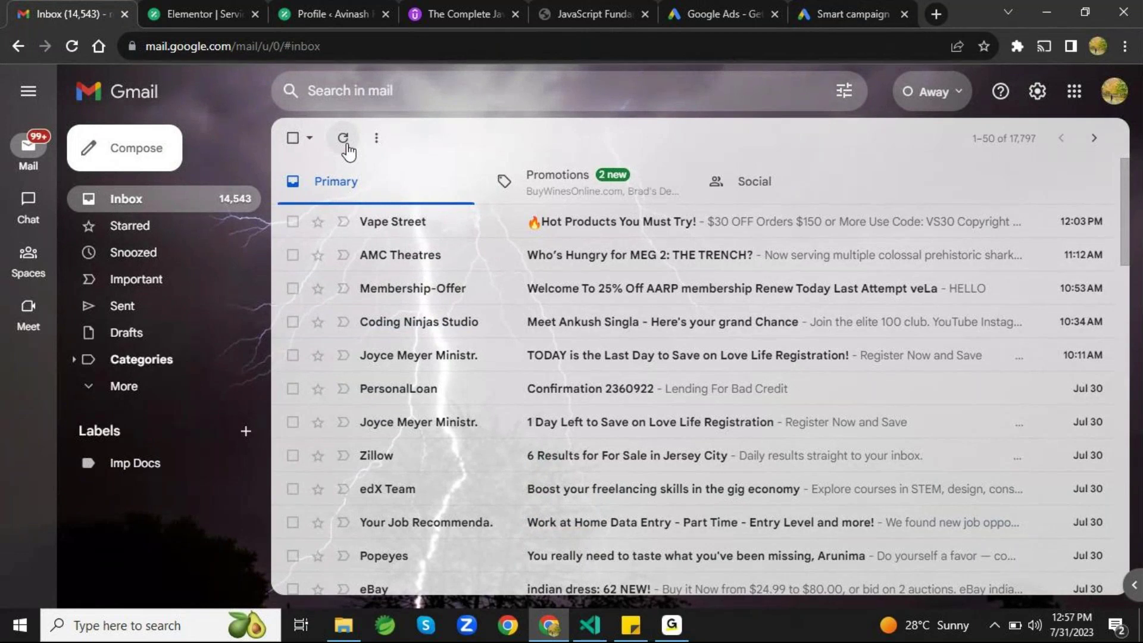
click(347, 146)
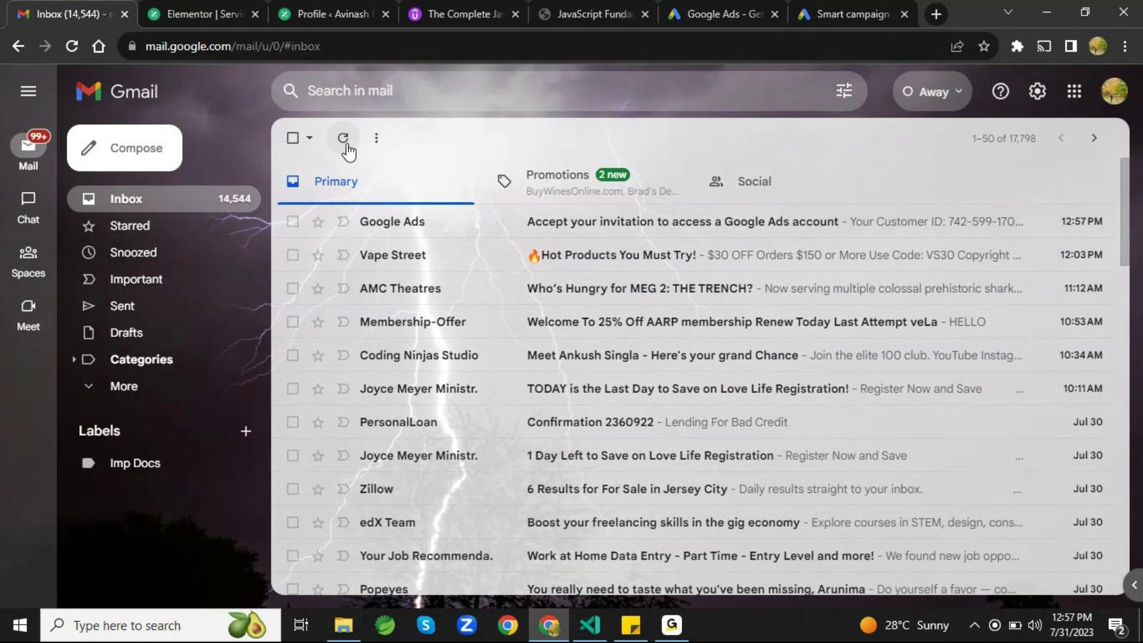
click(351, 148)
click(161, 396)
click(167, 468)
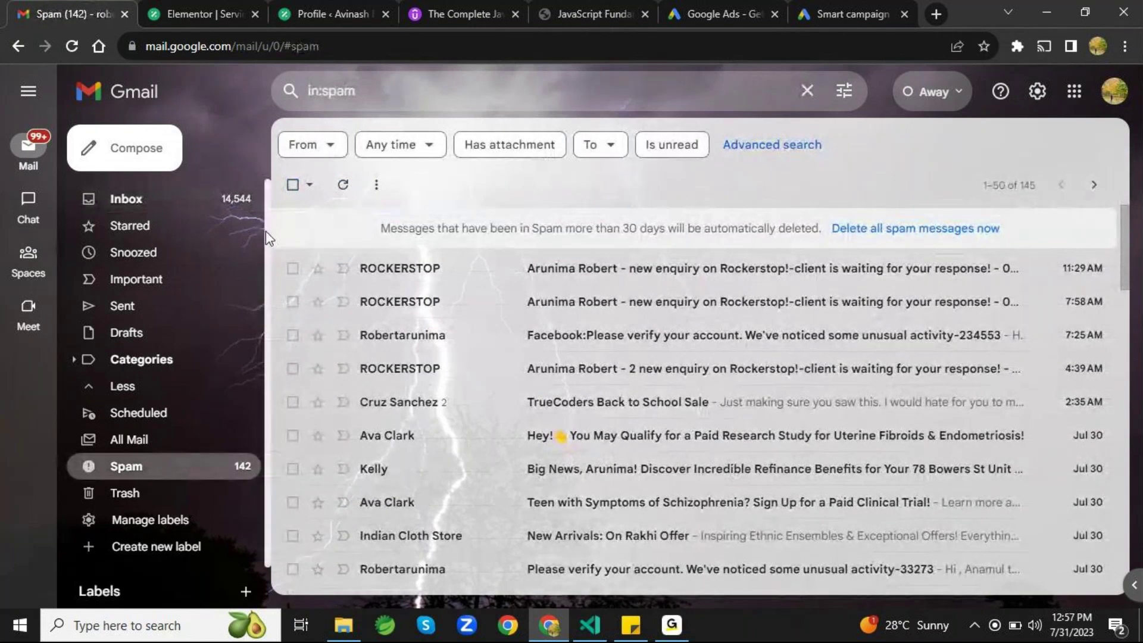
click(211, 200)
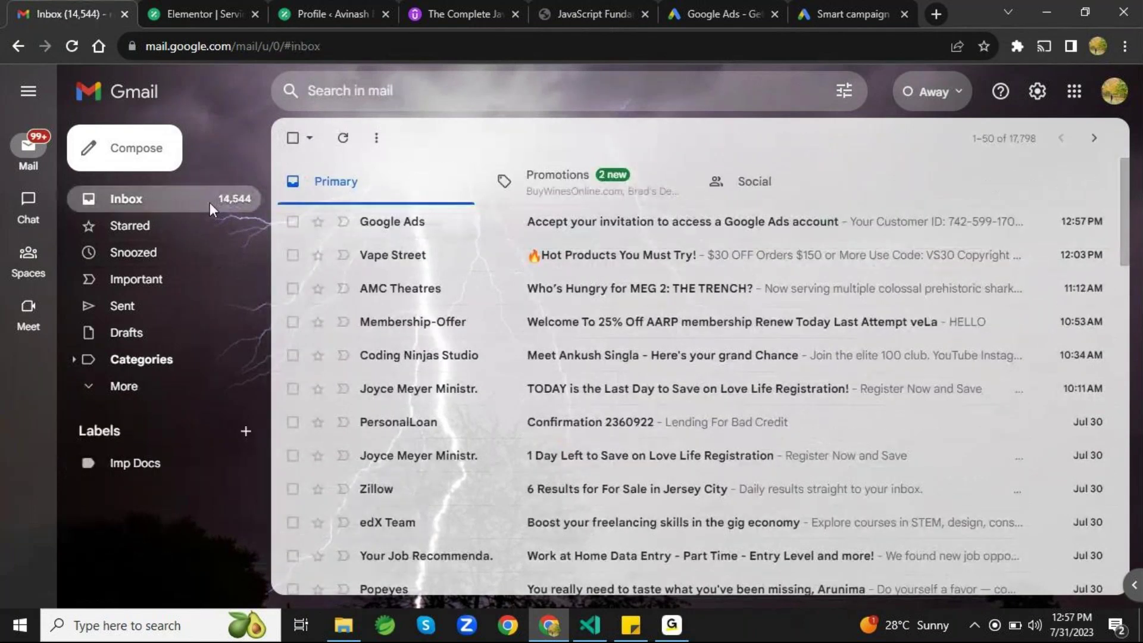
Open the Google Ads invitation email and accept the invitation
click(533, 227)
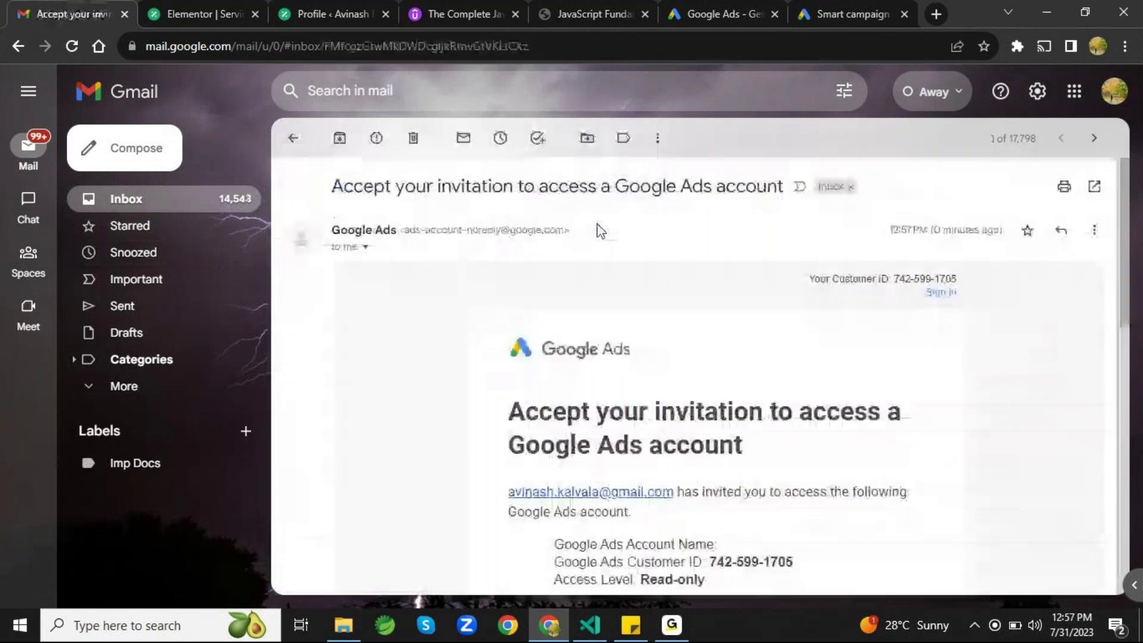
scroll(753, 399, down, 5)
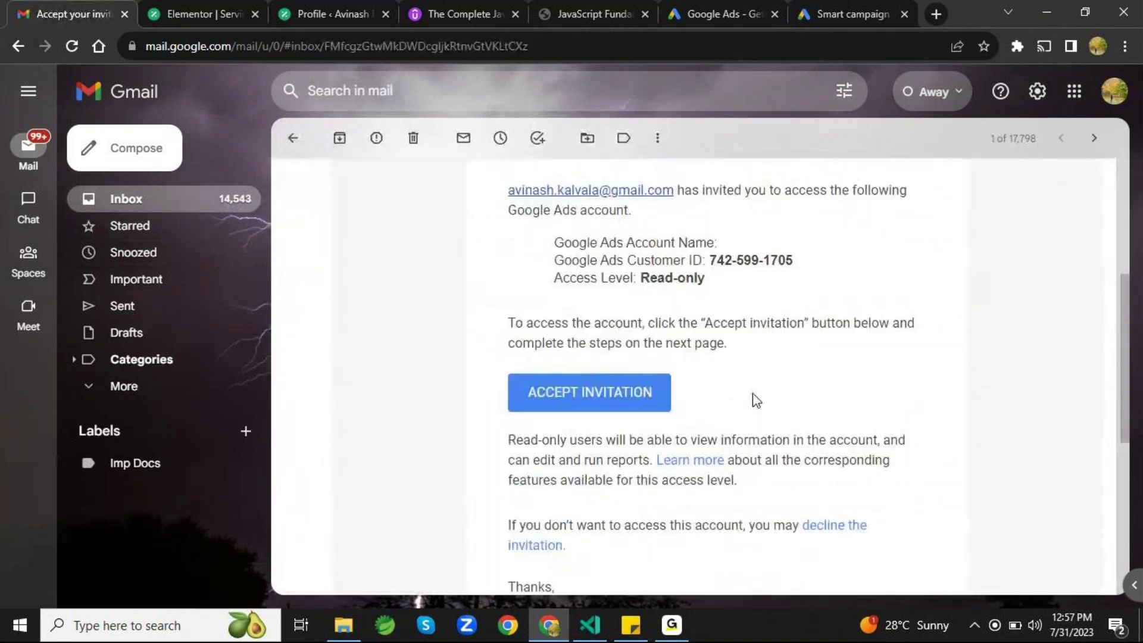
click(605, 393)
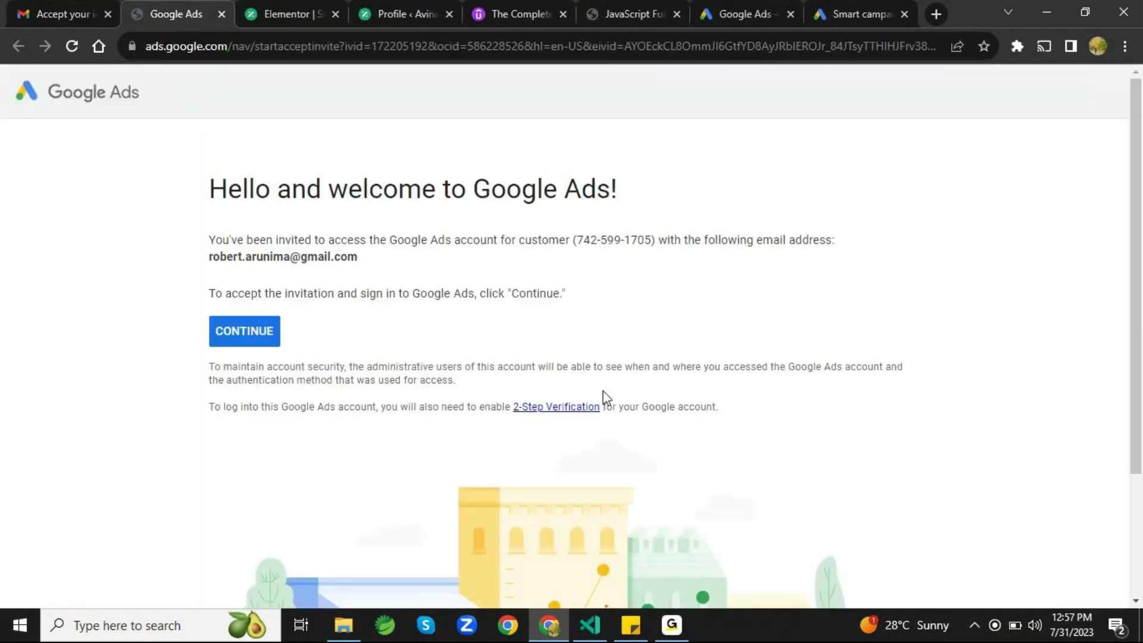
Continue past the welcome page and start the 2-Step Verification setup
click(261, 330)
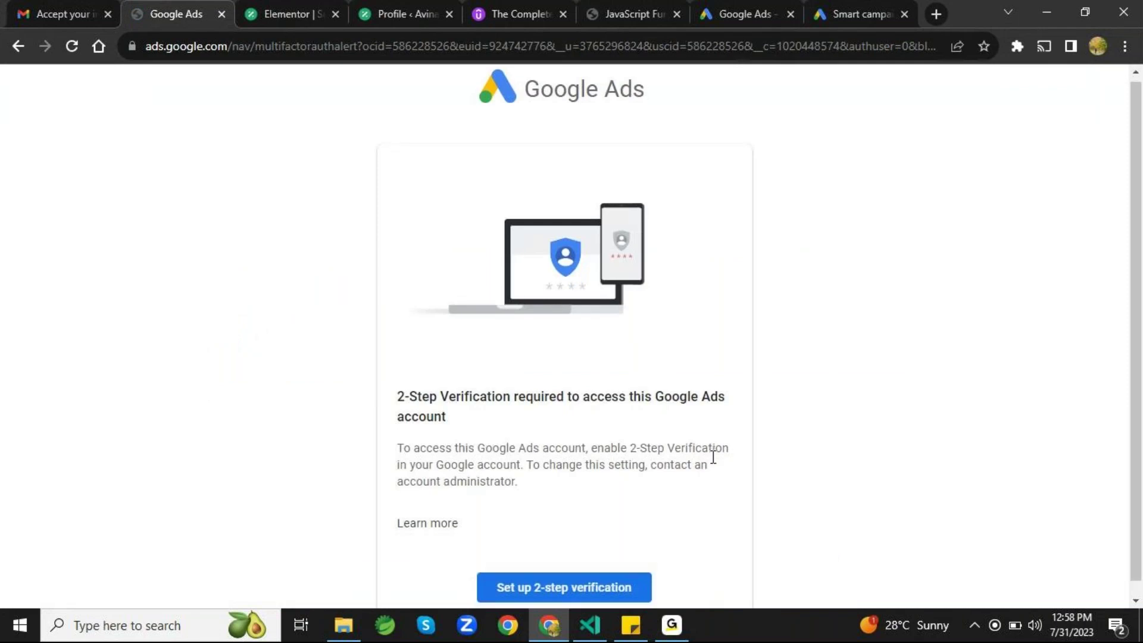
scroll(713, 457, down, 1)
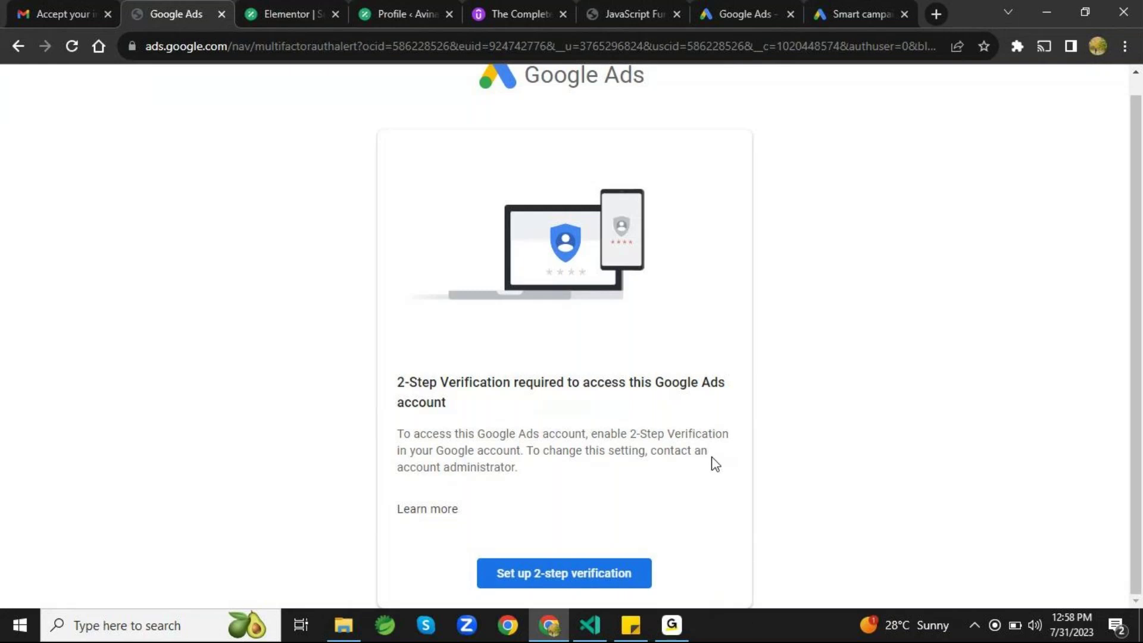
click(606, 575)
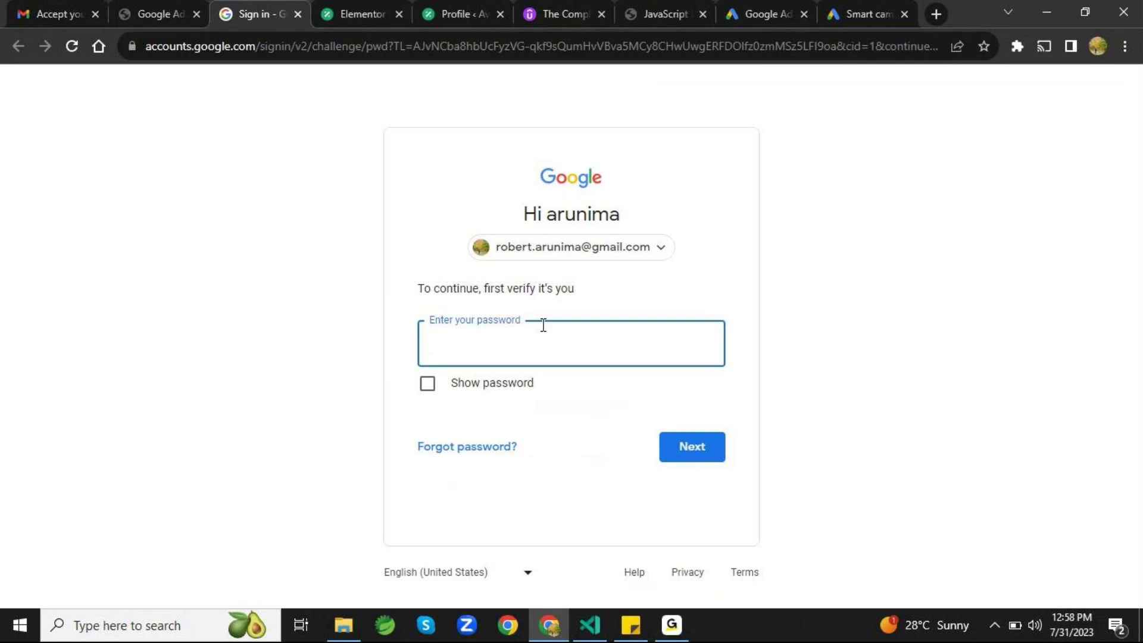
Confirm the account password, accept phone prompts, and verify with the code sent to the backup phone
text(****************)
click(697, 445)
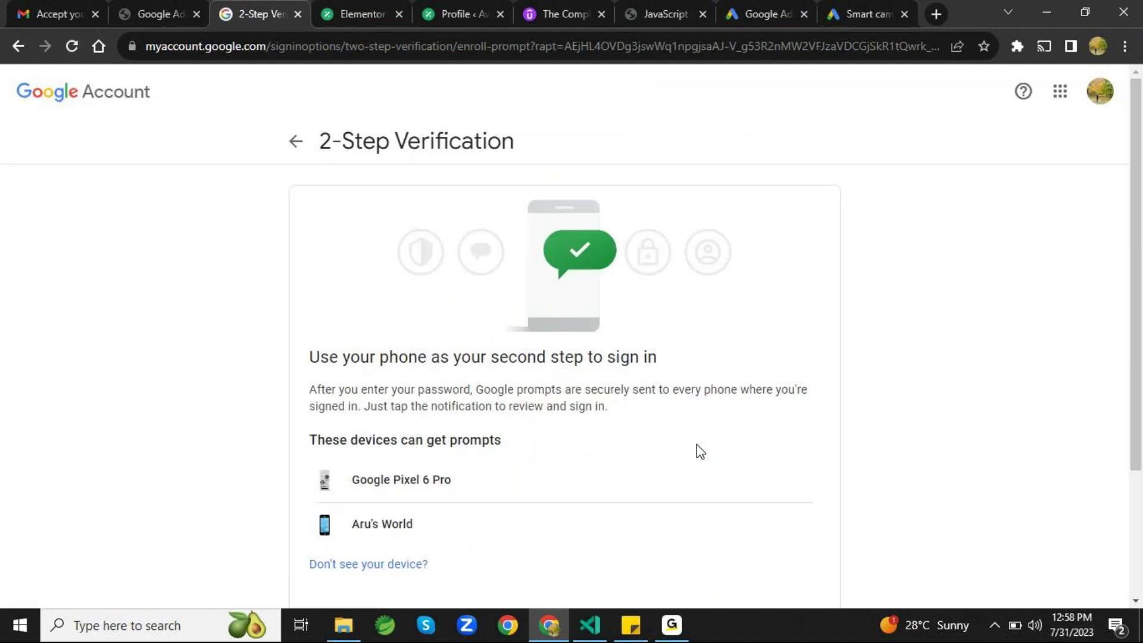
scroll(700, 453, down, 3)
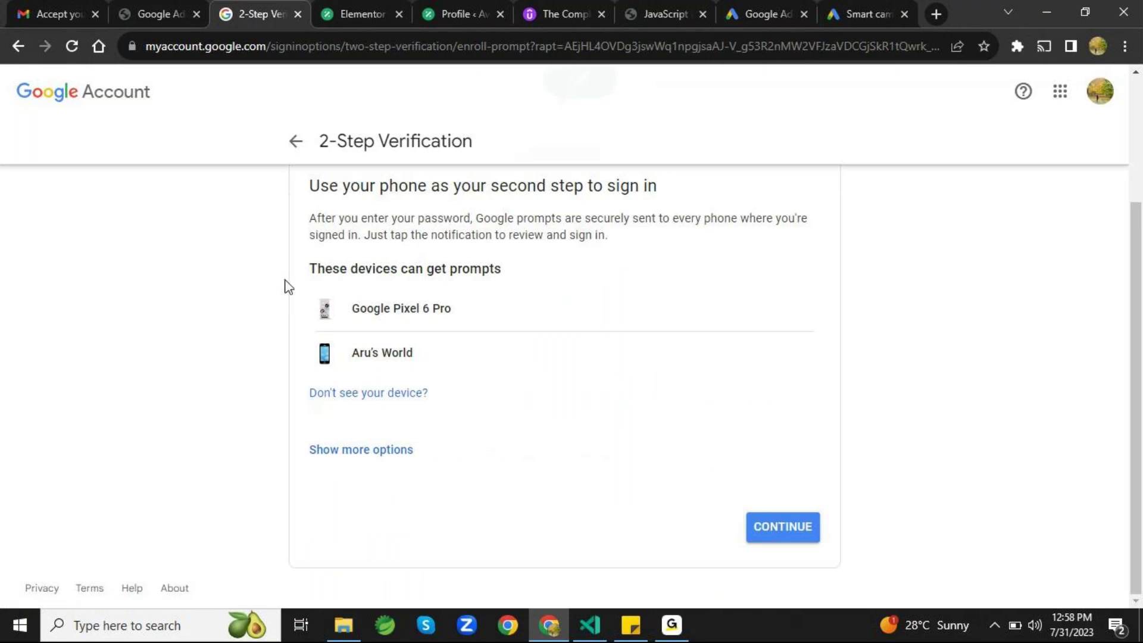
click(781, 530)
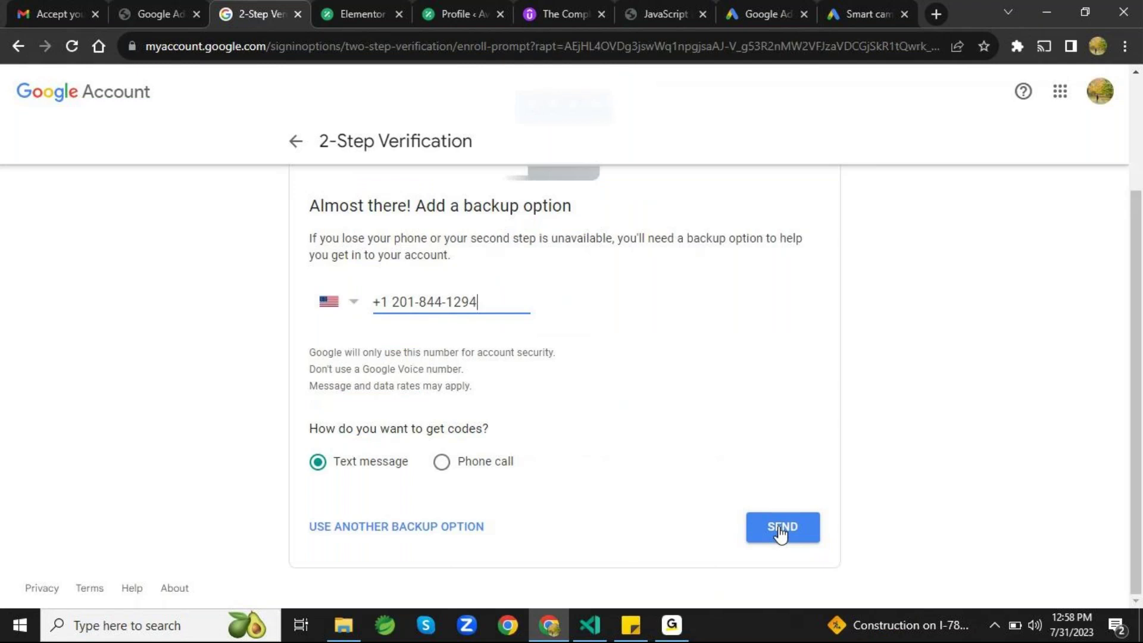
click(781, 530)
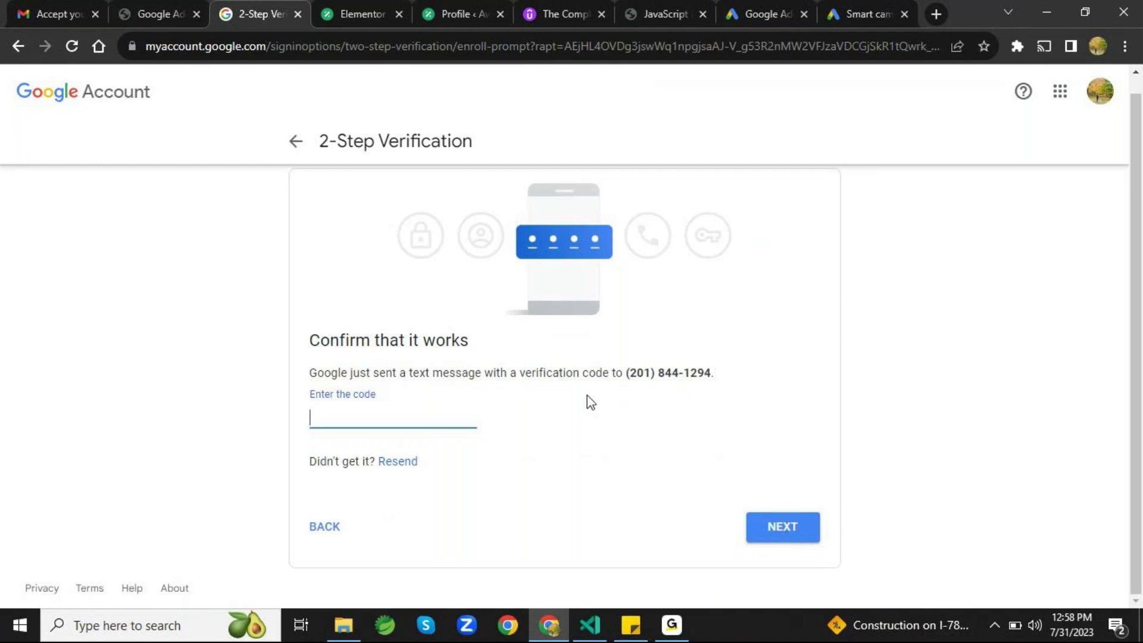
click(784, 527)
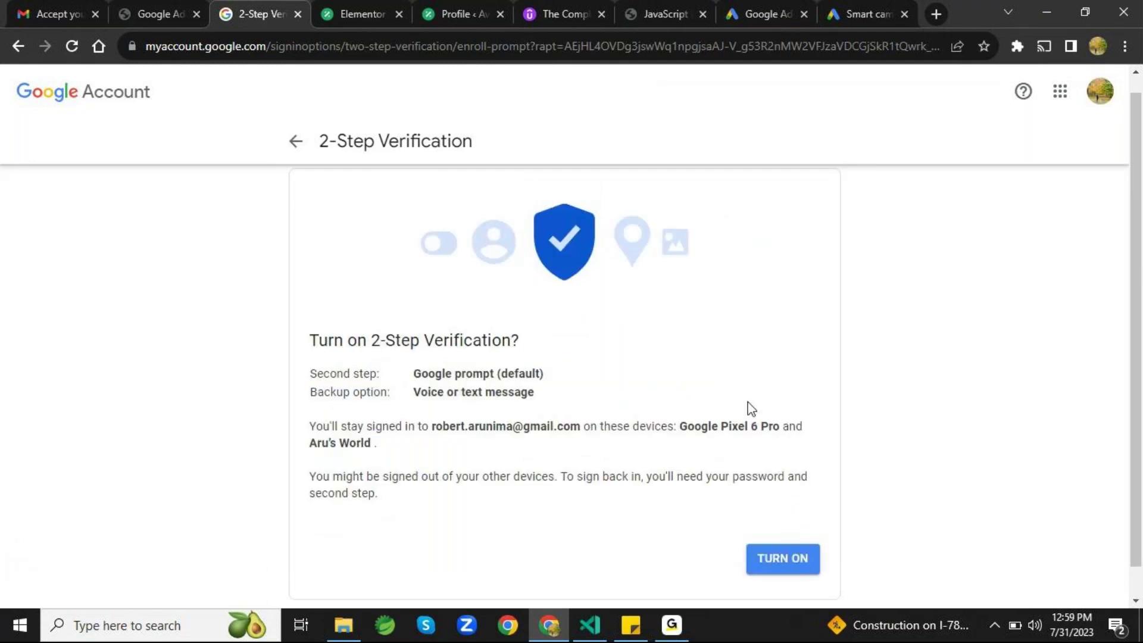
Turn on 2-Step Verification and review the settings page showing it ON
scroll(751, 409, down, 1)
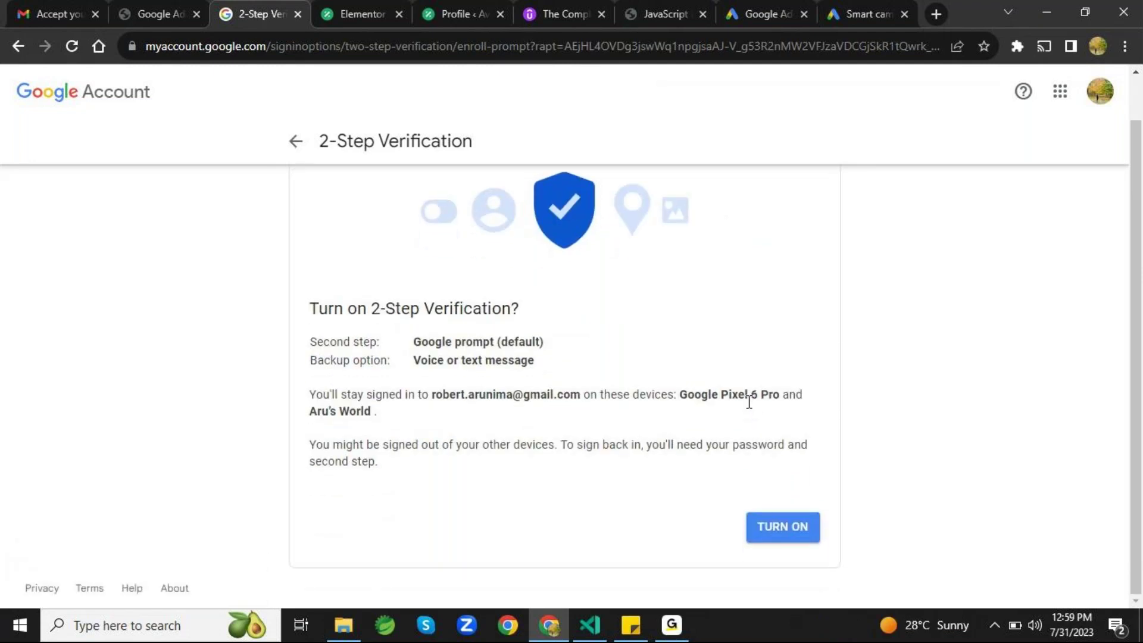
click(799, 528)
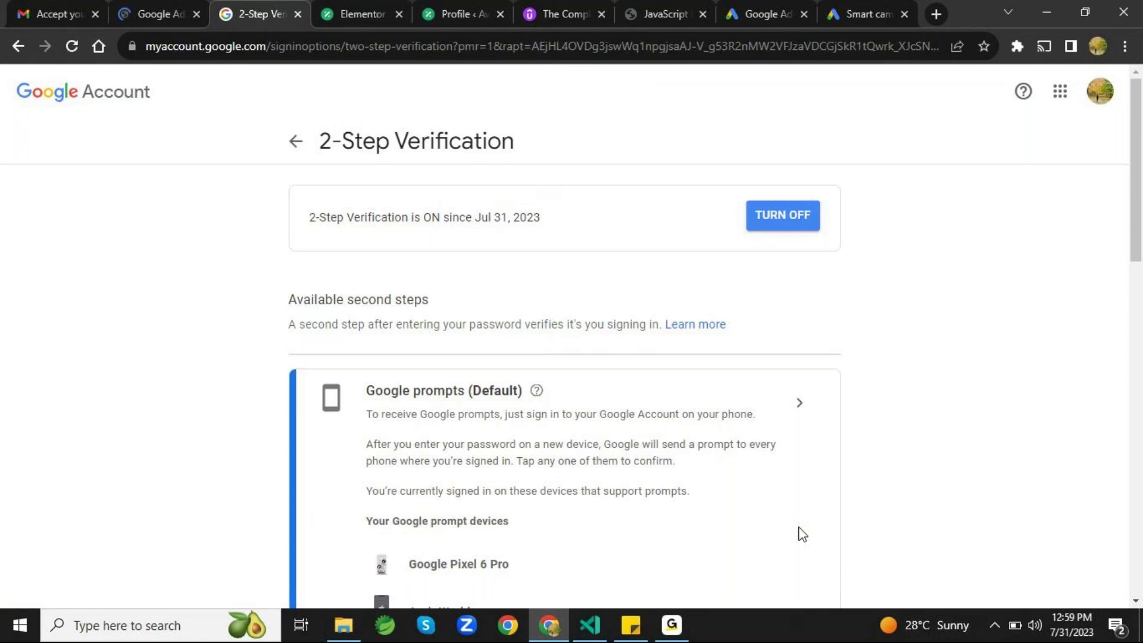
scroll(802, 534, down, 10)
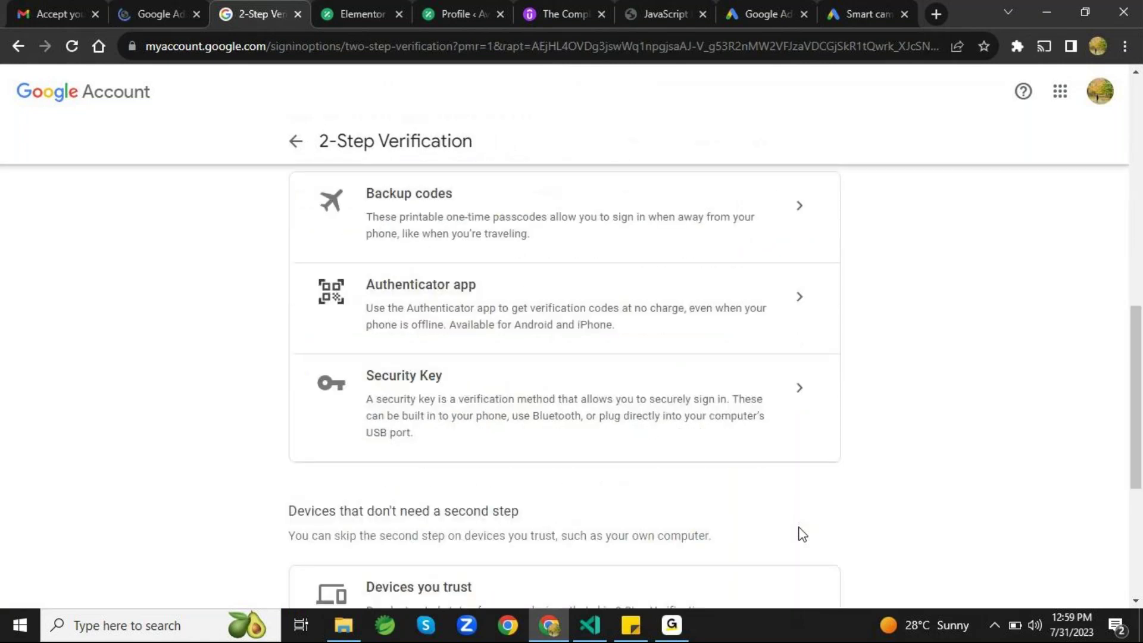
scroll(802, 534, up, 10)
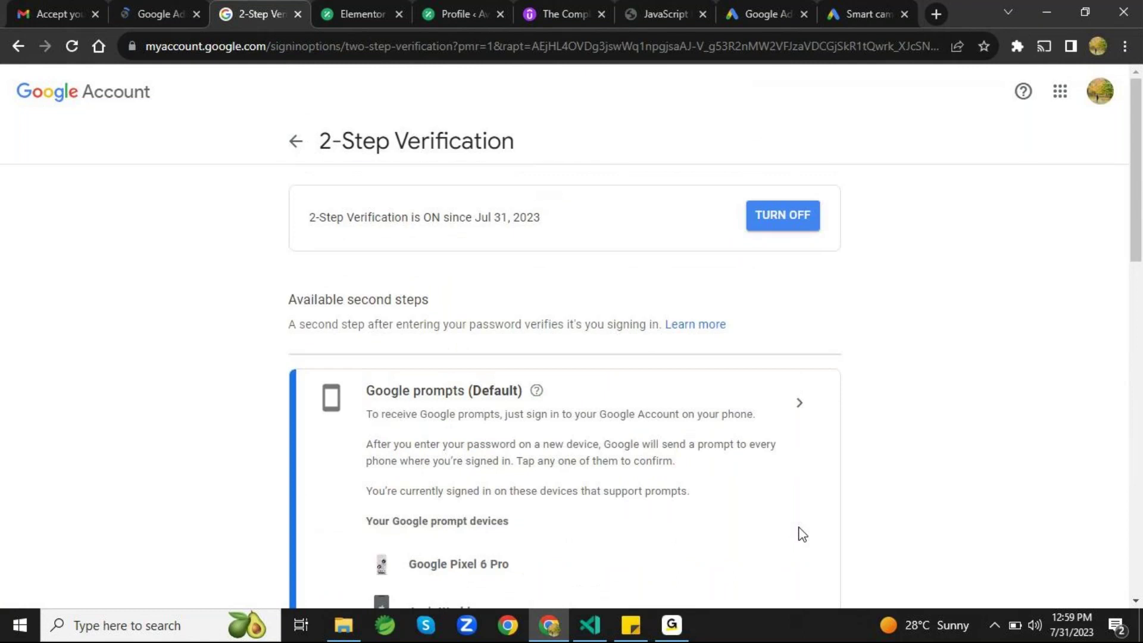
Reload the campaign tab and switch to the invited Google Ads account from the profile menu
click(860, 5)
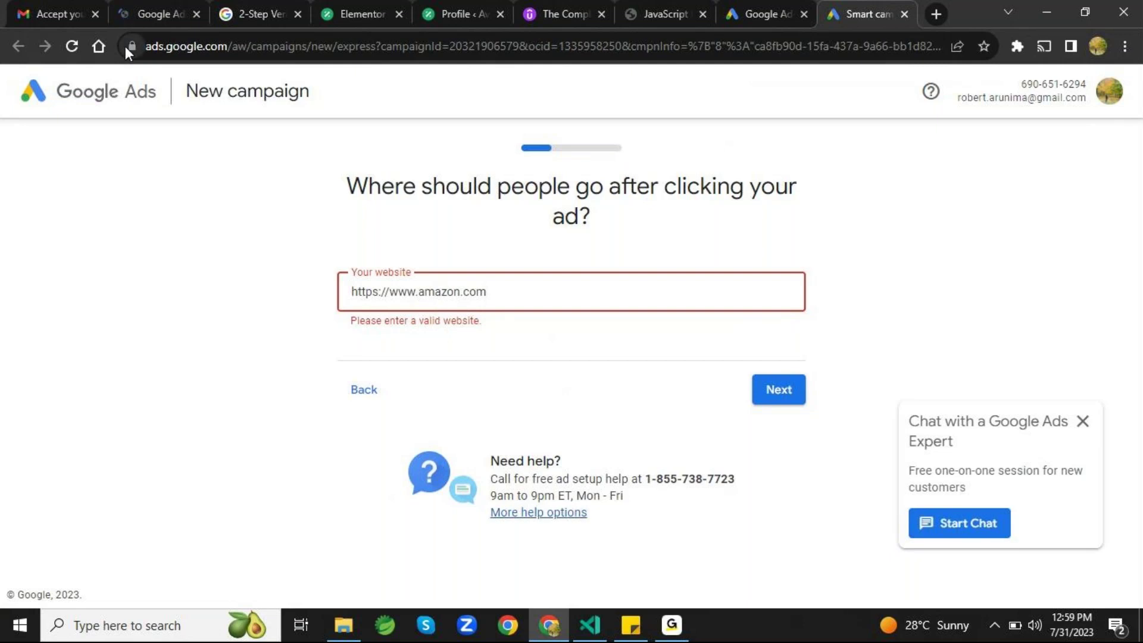
click(67, 49)
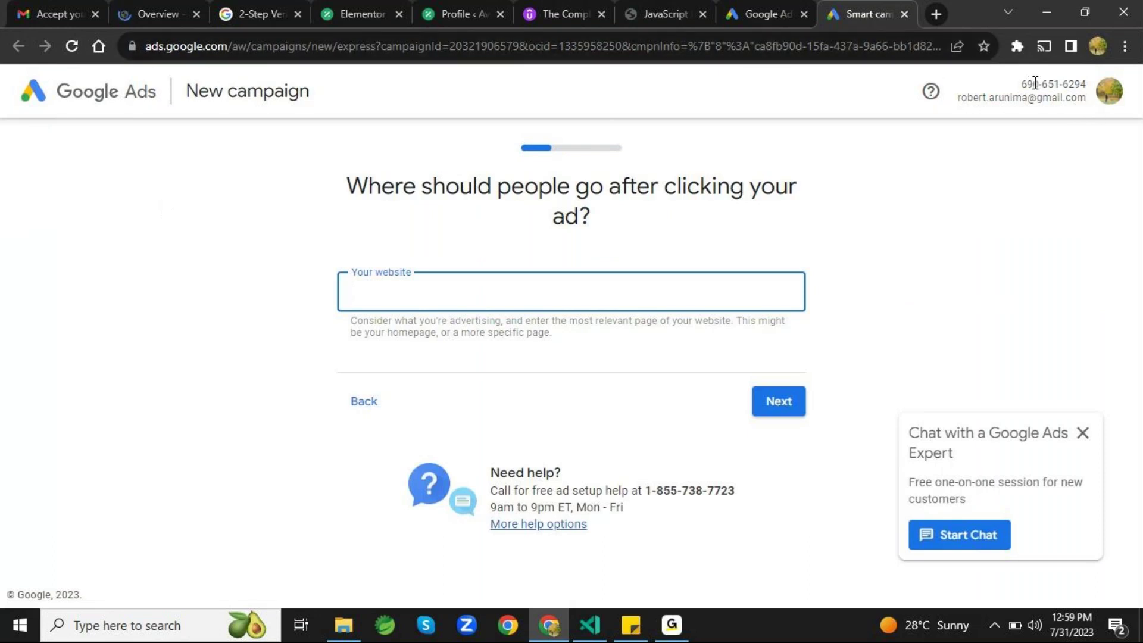
click(1111, 96)
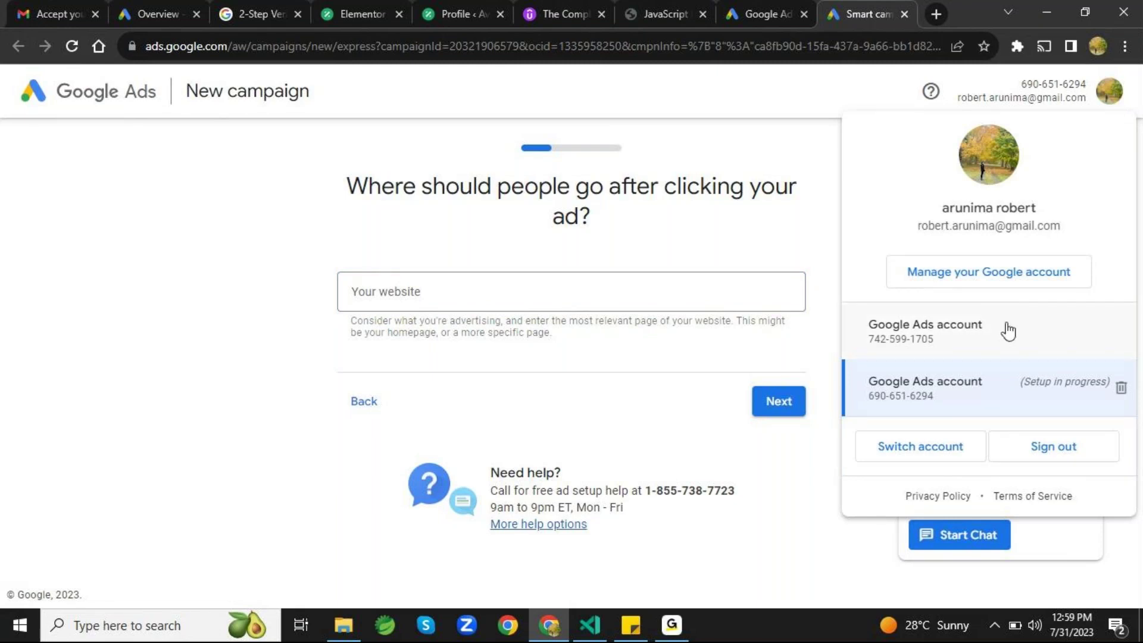
click(963, 338)
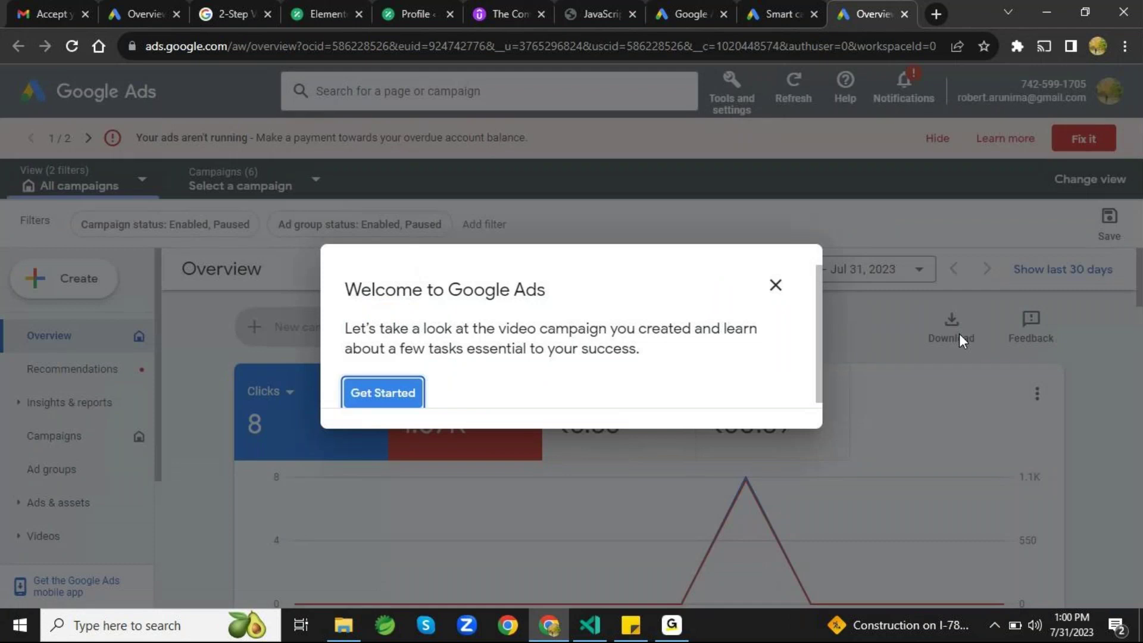
Close the Welcome to Google Ads guide, confirm Leave, and show the tools list
click(782, 286)
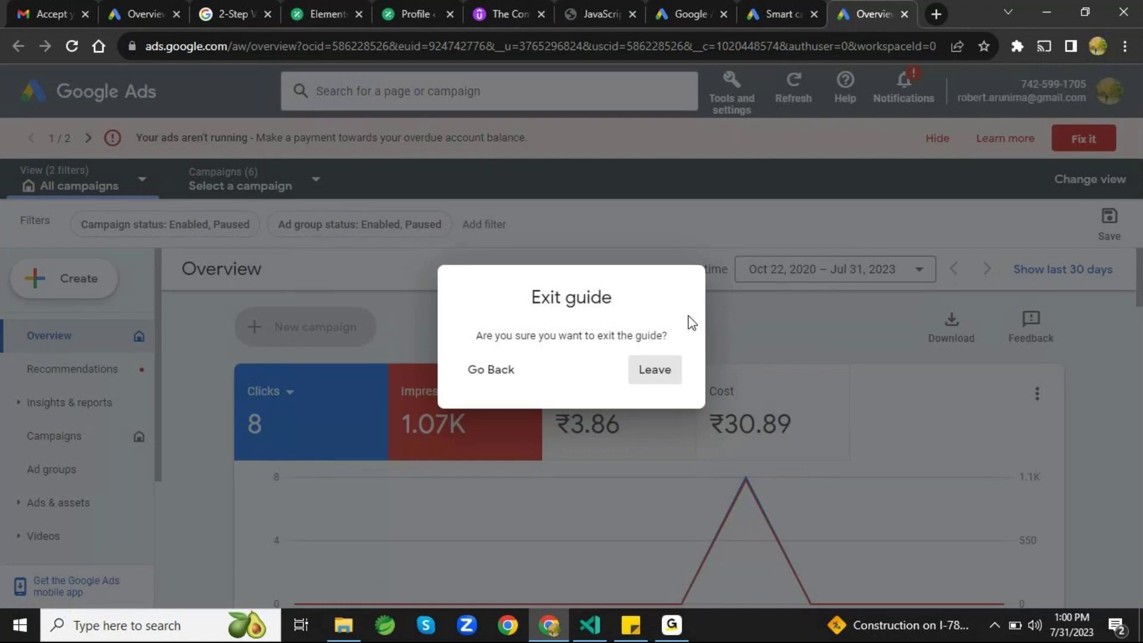
click(658, 372)
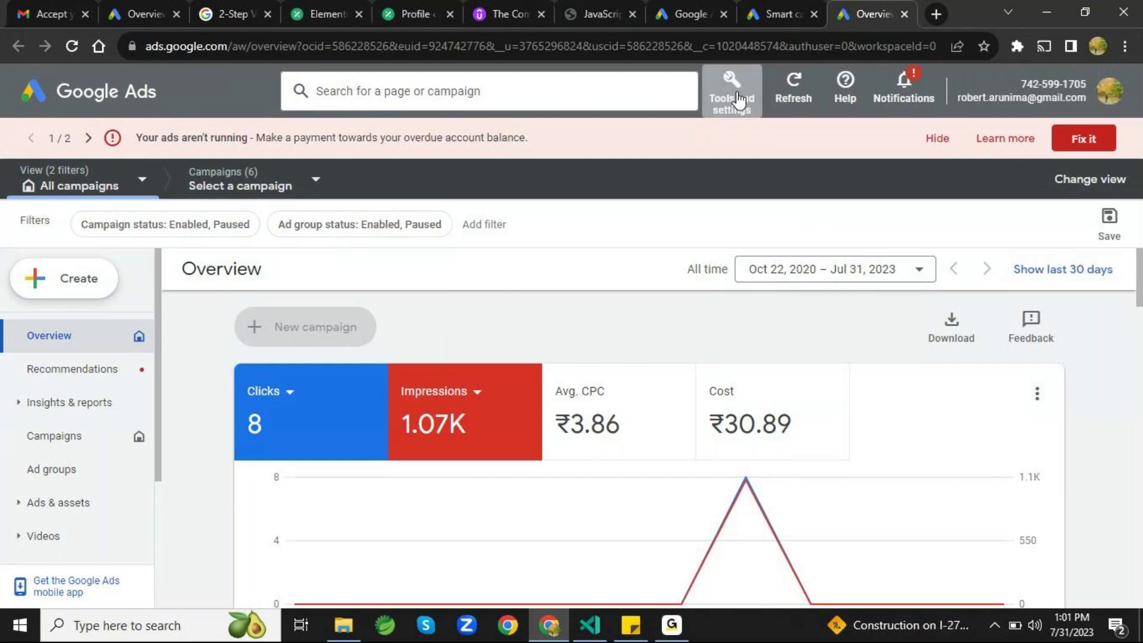
click(739, 101)
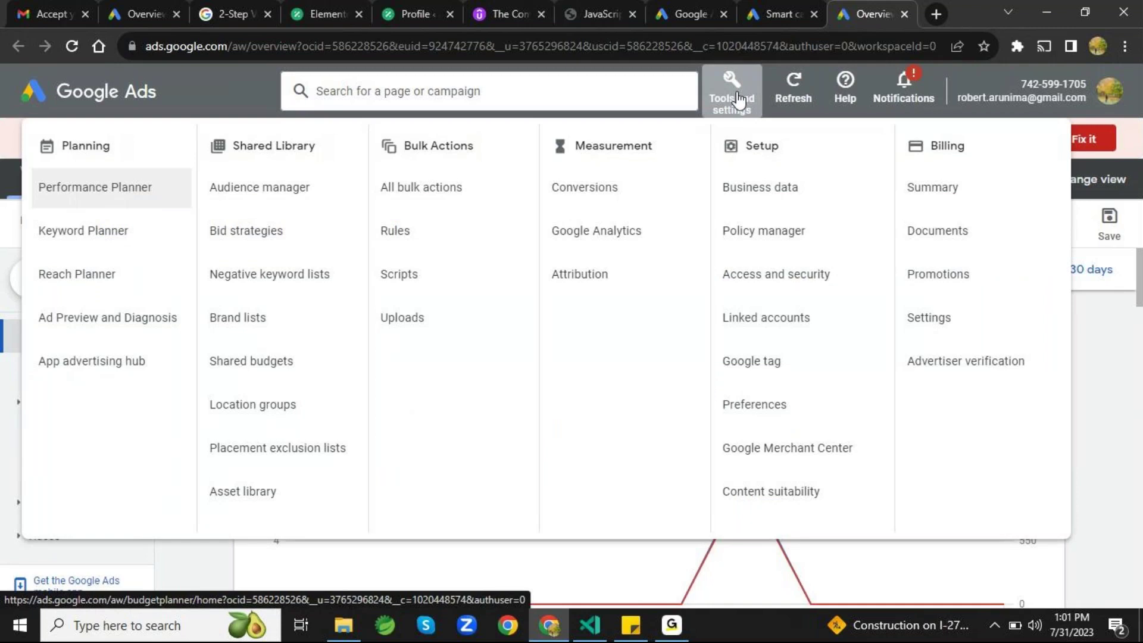
Choose Keyword Planner under Planning
click(164, 231)
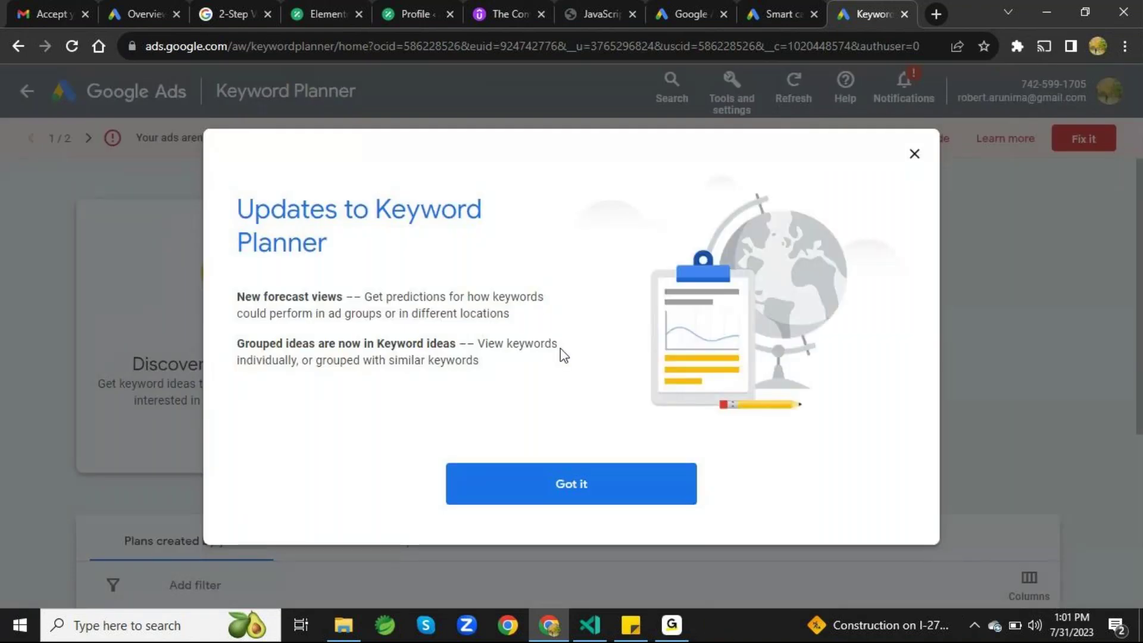
Dismiss the Keyword Planner updates notice and open the 'Discover new keywords' form
click(633, 493)
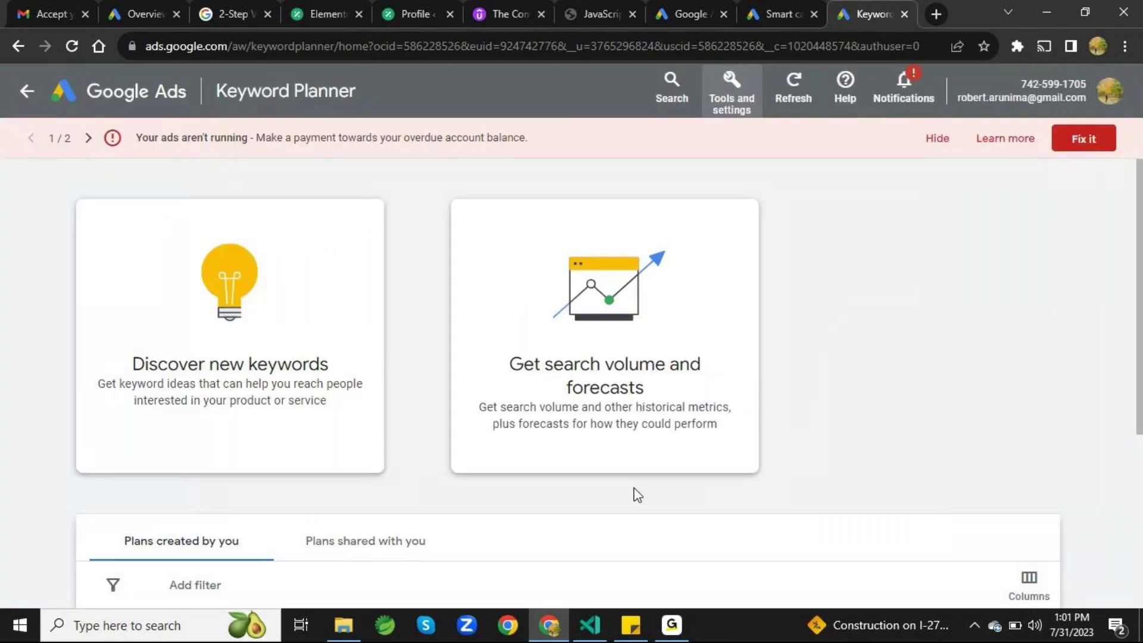
scroll(638, 495, down, 3)
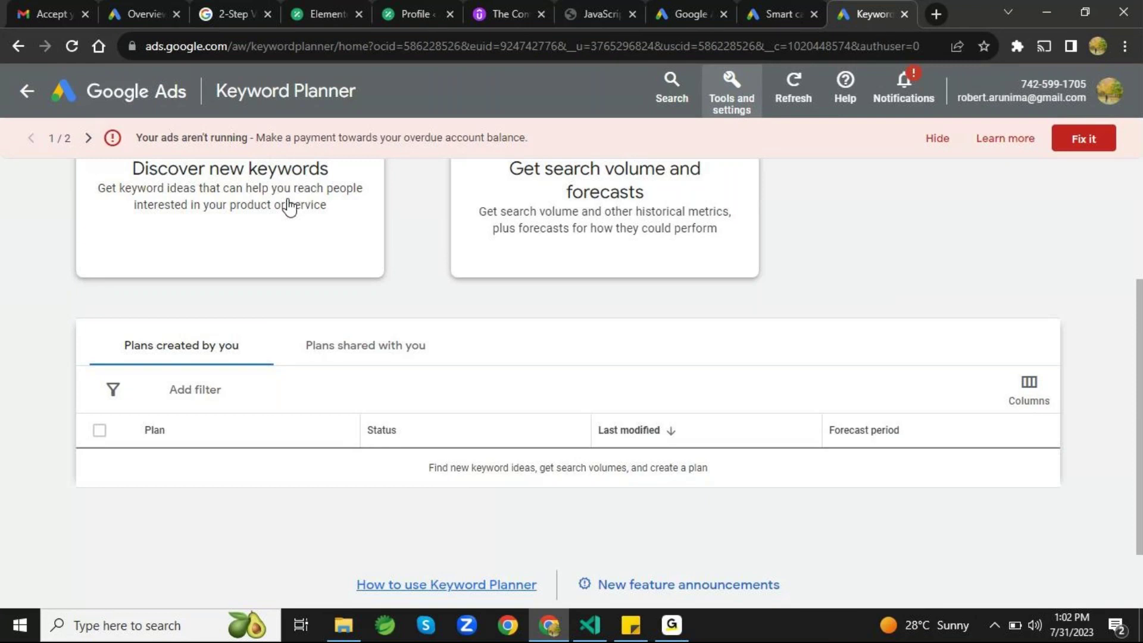
click(289, 207)
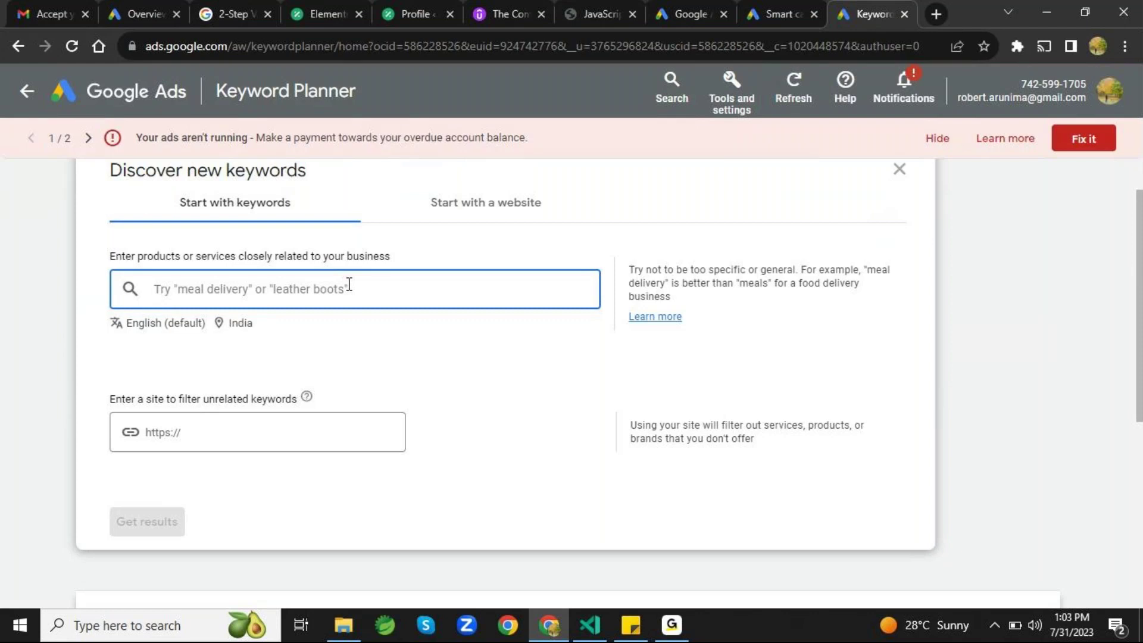
Add 'mobiles under 10000' as a keyword and get ideas for India in English
text(mo)
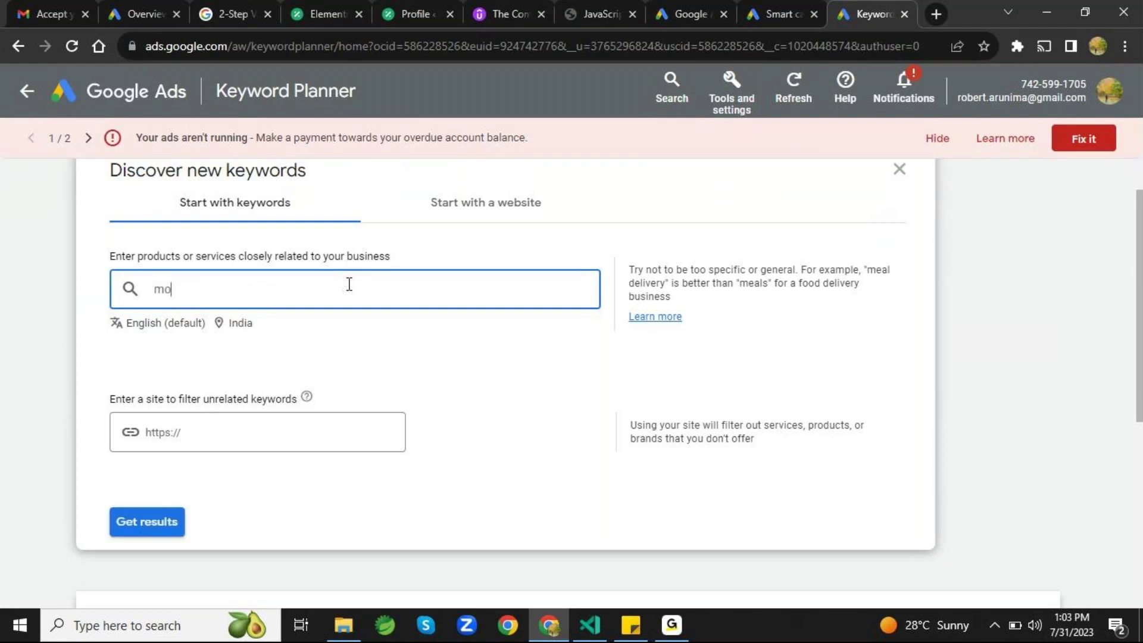
text(biles under 10000)
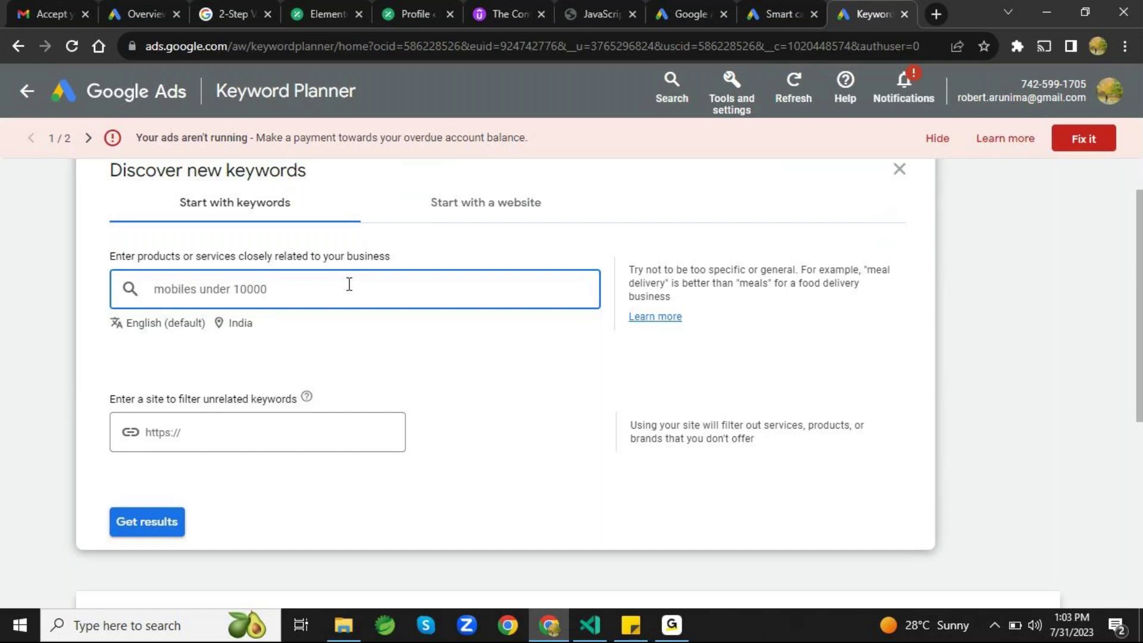
click(152, 531)
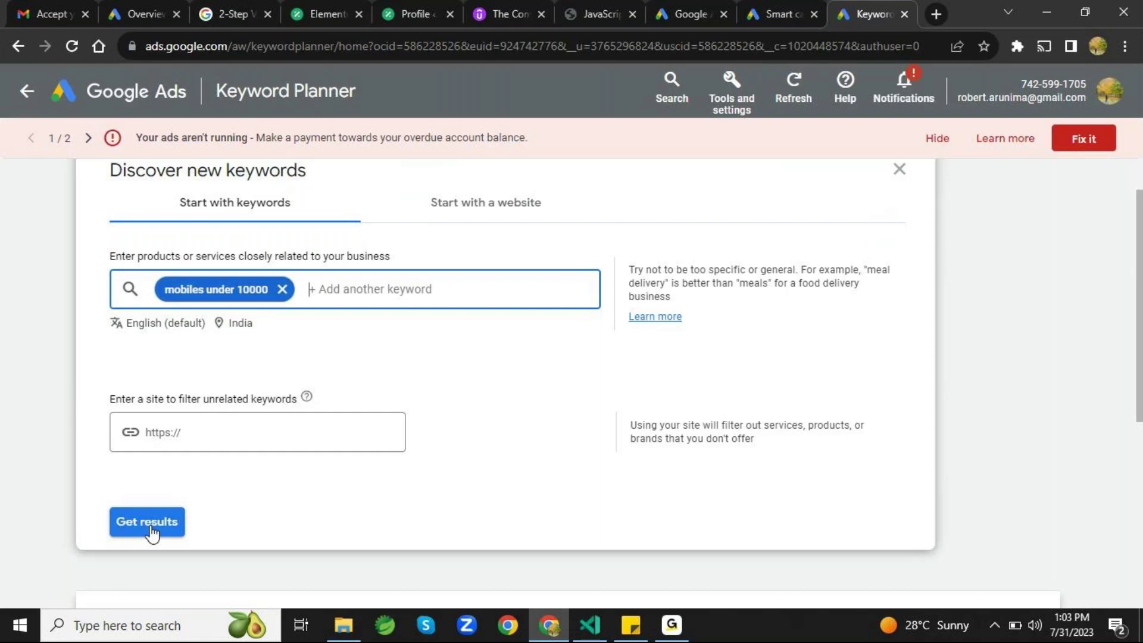
click(150, 526)
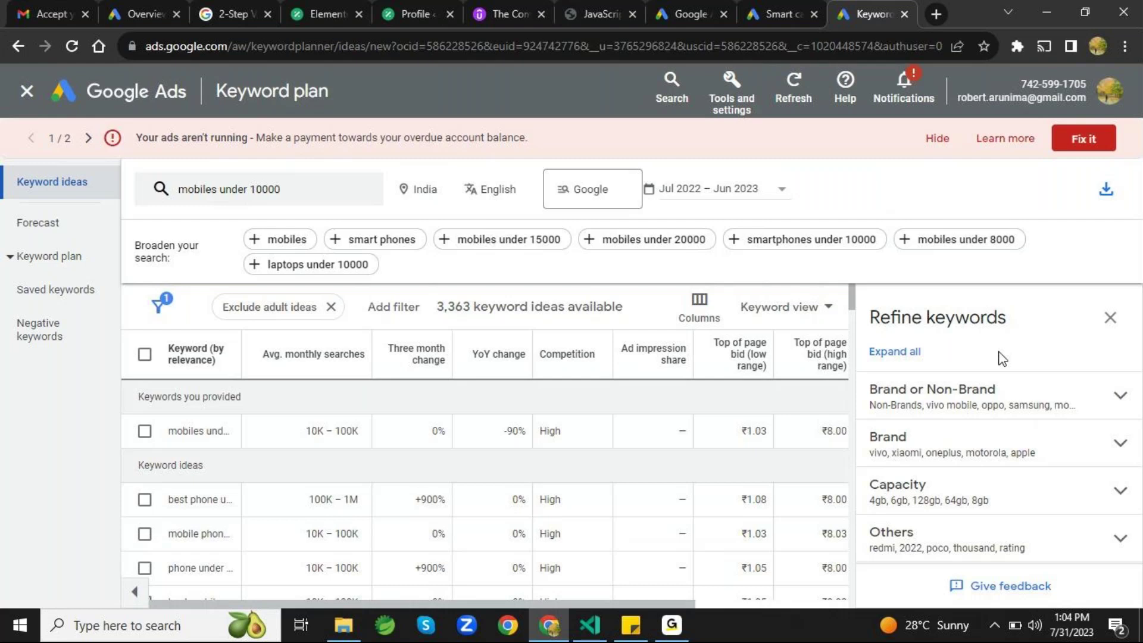
click(1111, 318)
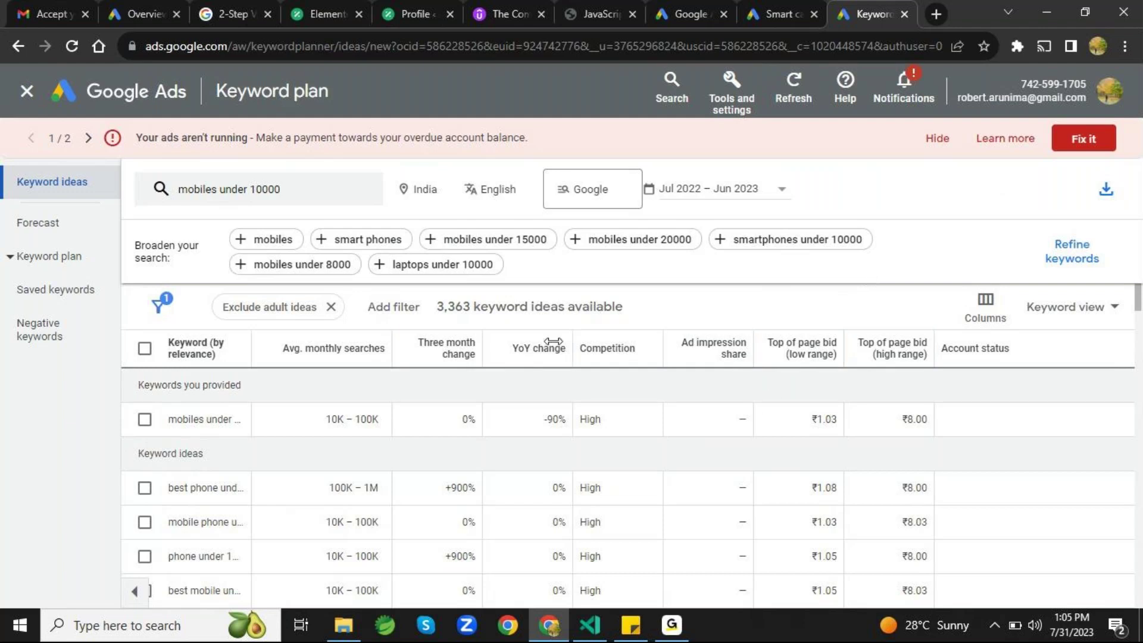
mouse_move(322, 359)
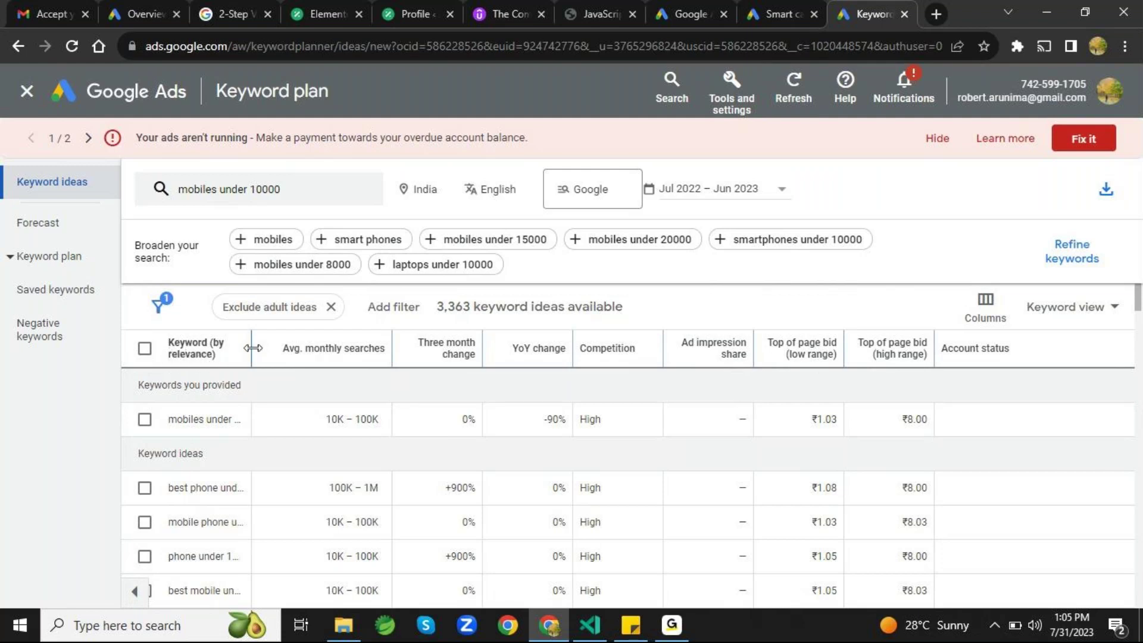
Widen the 'Keyword (by relevance)' column so full ideas like 'best phone under 10000' show
drag(256, 348, 322, 349)
scroll(322, 349, down, 3)
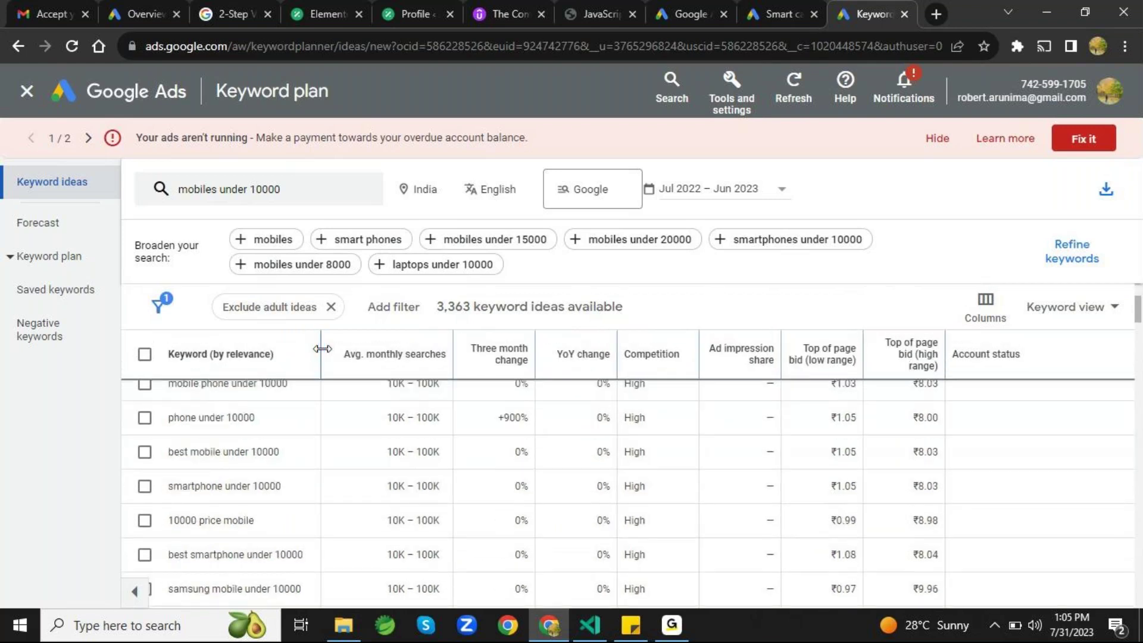
scroll(339, 439, up, 3)
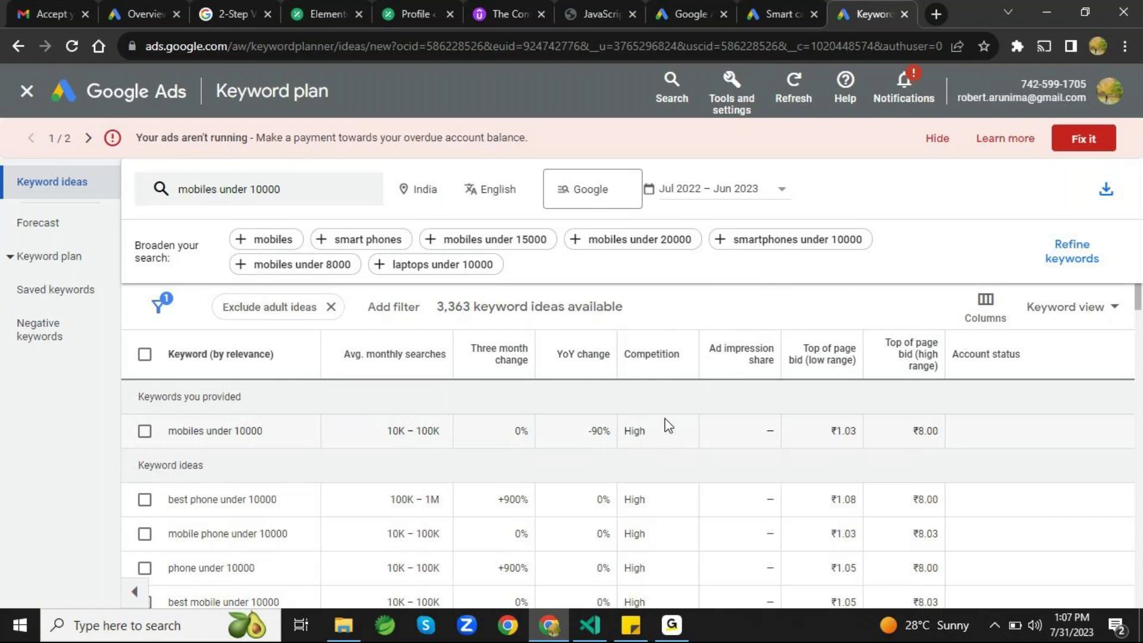
mouse_move(655, 360)
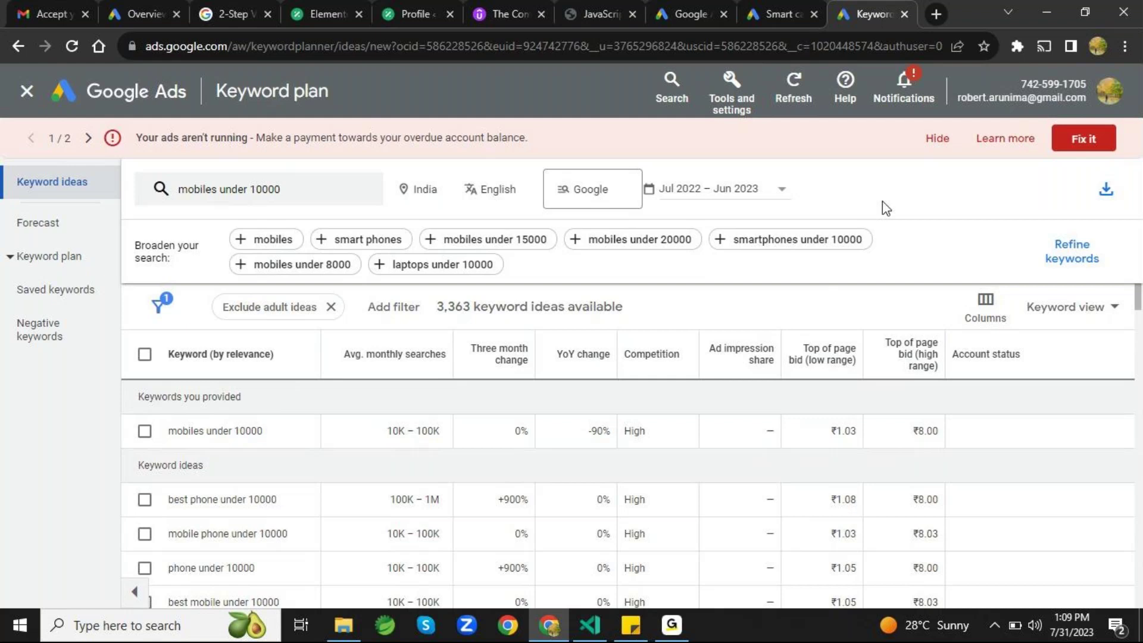
Replace India with New Jersey, United States as the targeted location
click(403, 191)
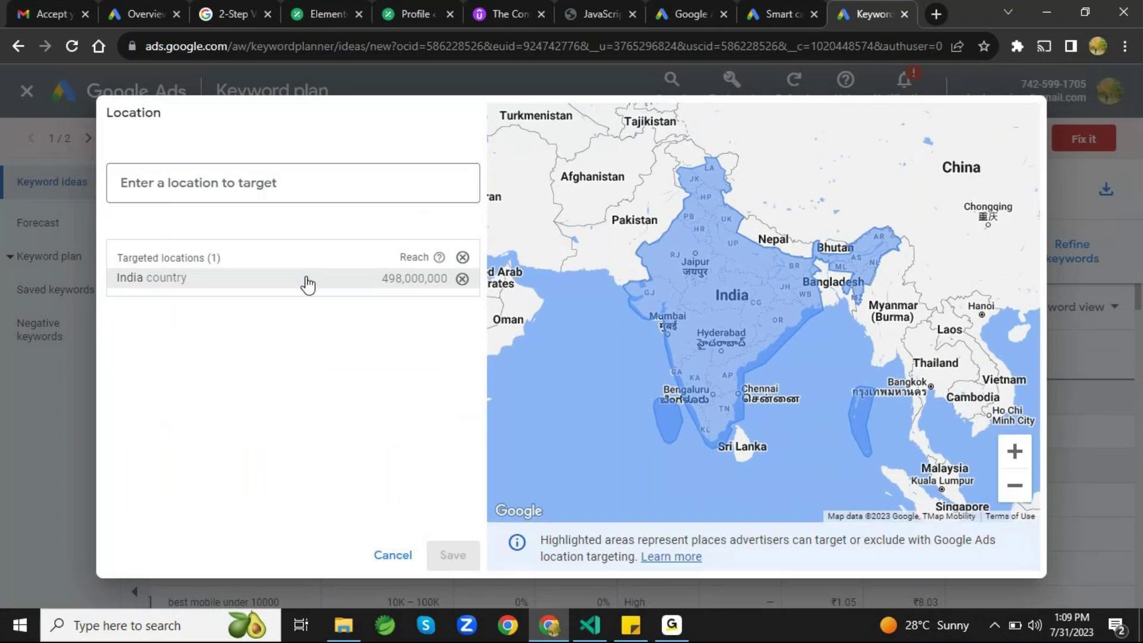
click(462, 279)
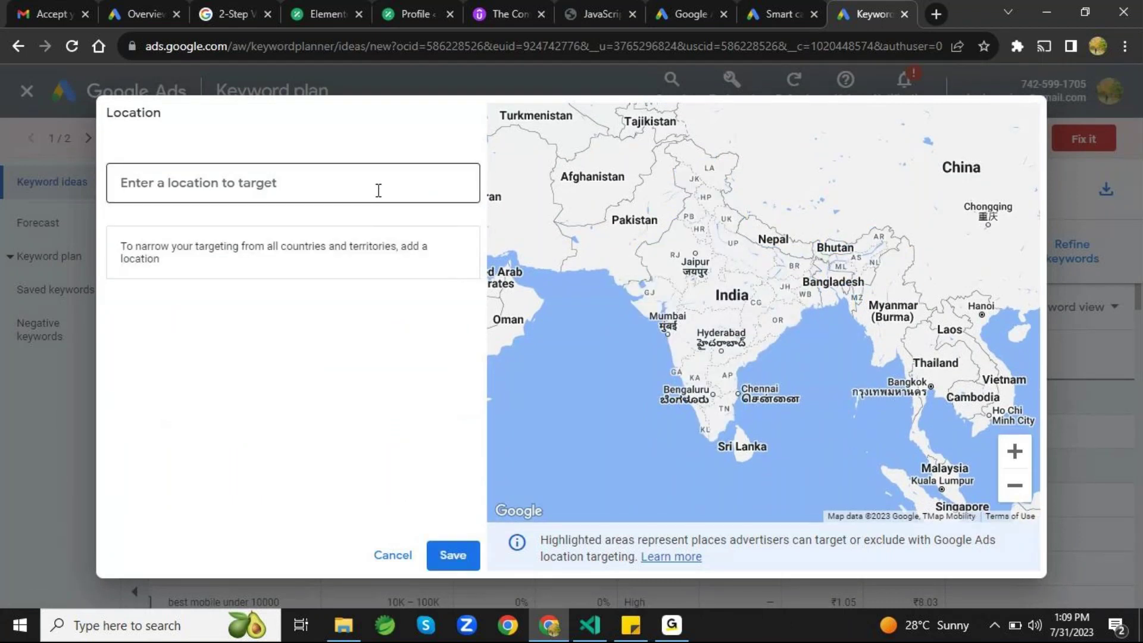
text(ne)
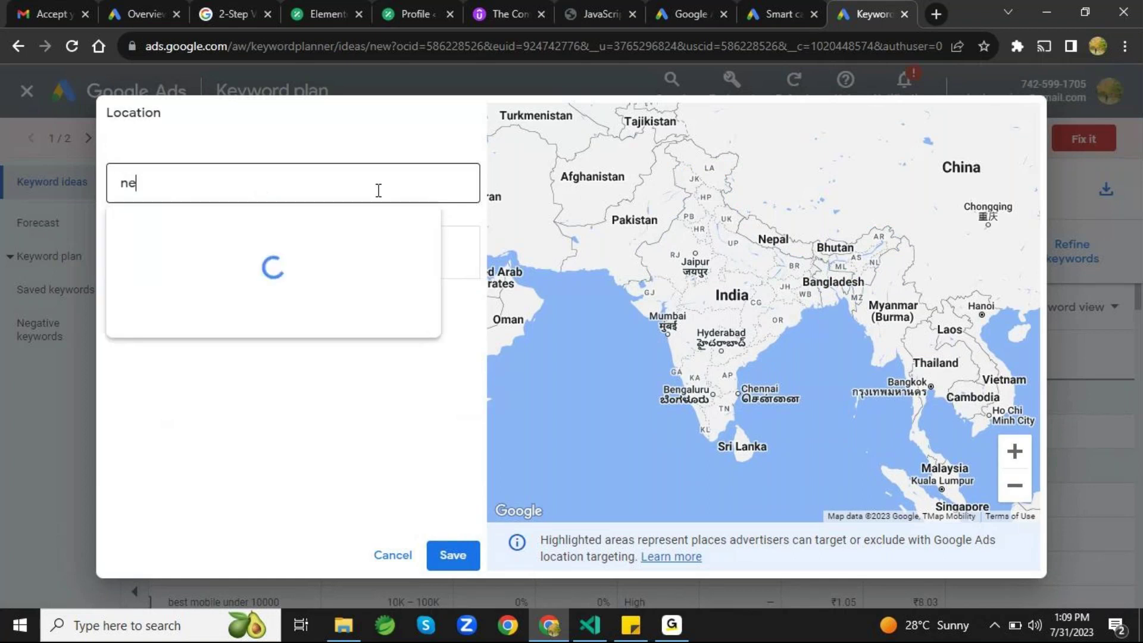
text(w jersey)
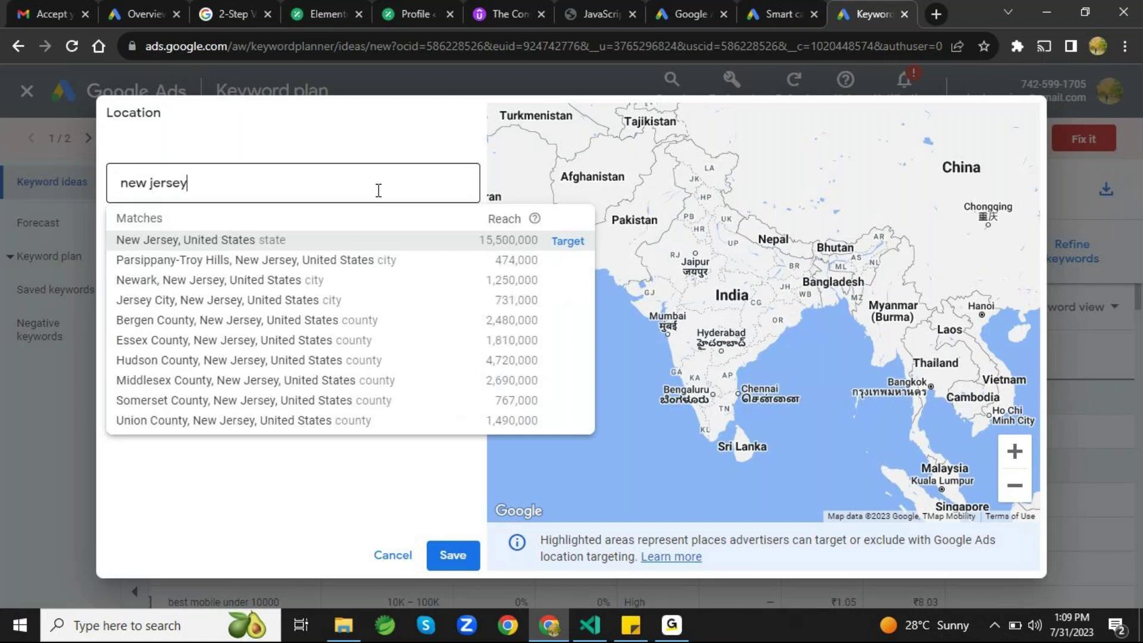
click(384, 242)
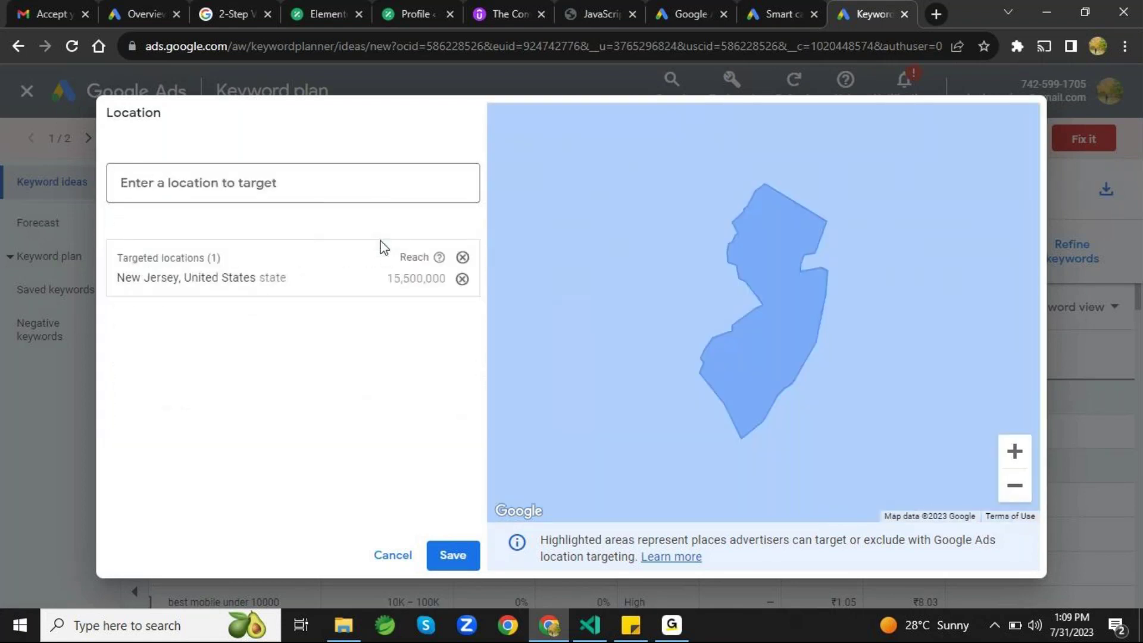
click(452, 555)
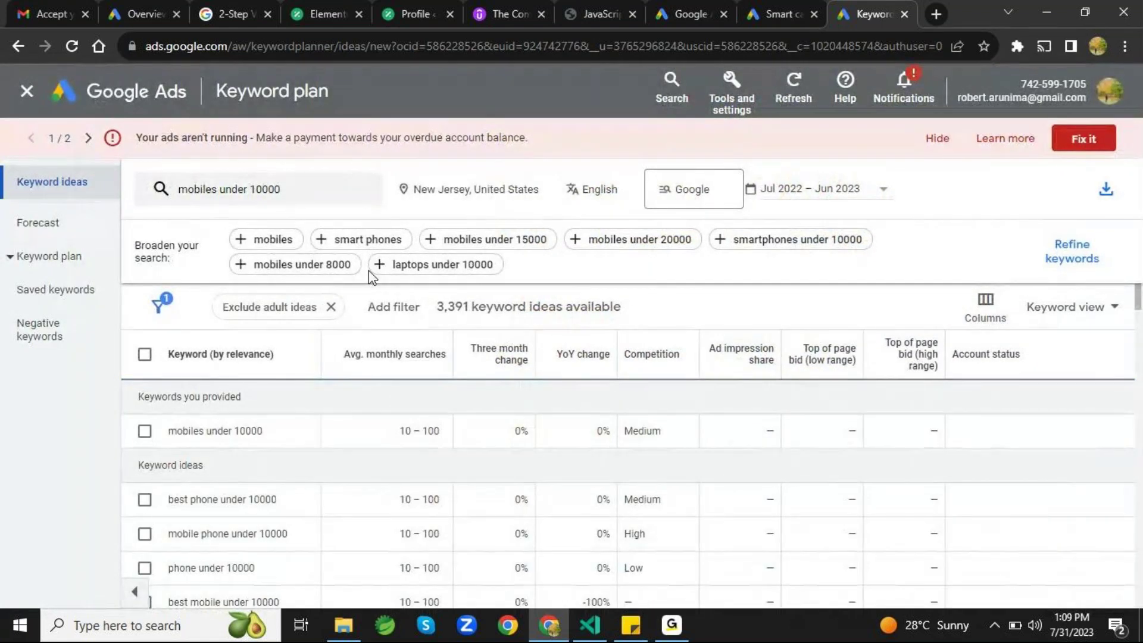
Add 'mobiles under 800' as a second keyword and fetch ideas for both
click(306, 189)
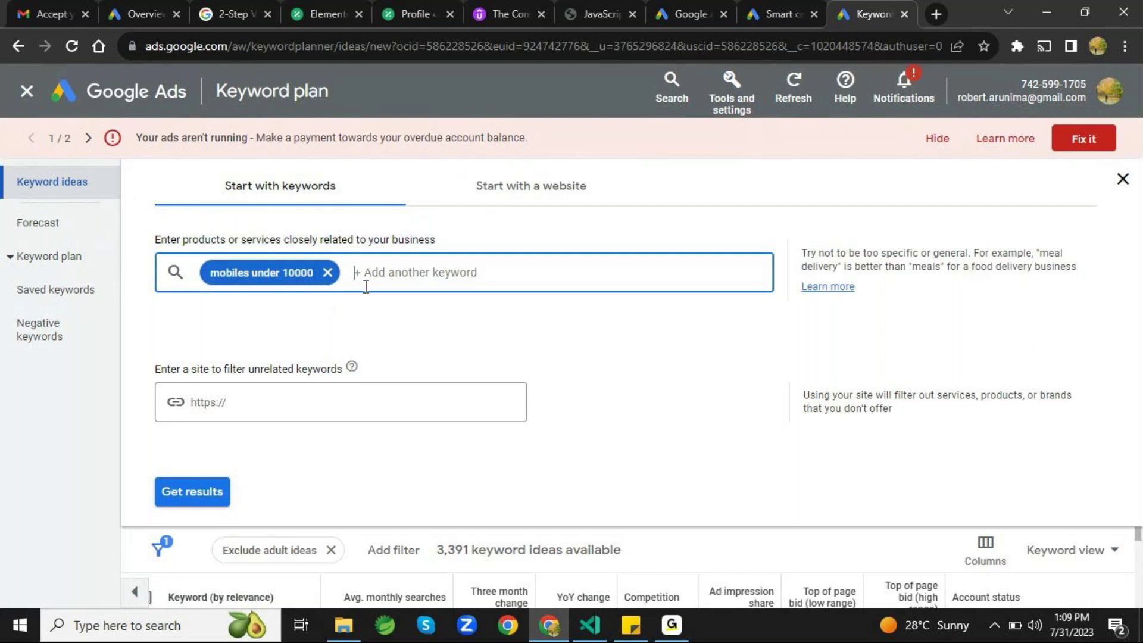
text(mo)
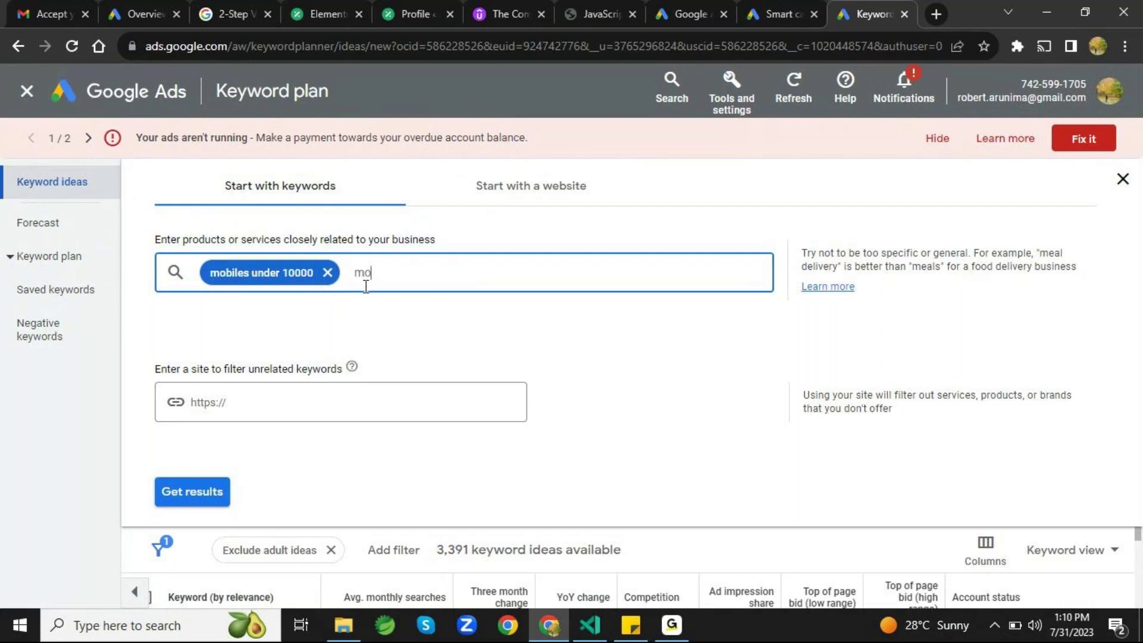
text(biles )
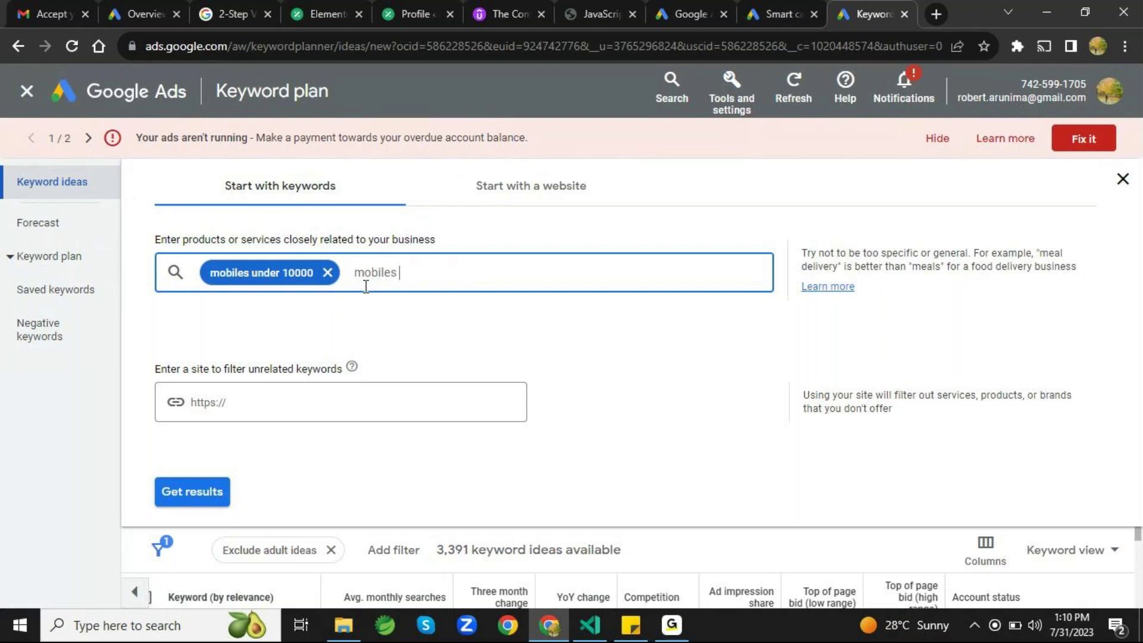
text(under 800)
key(Return)
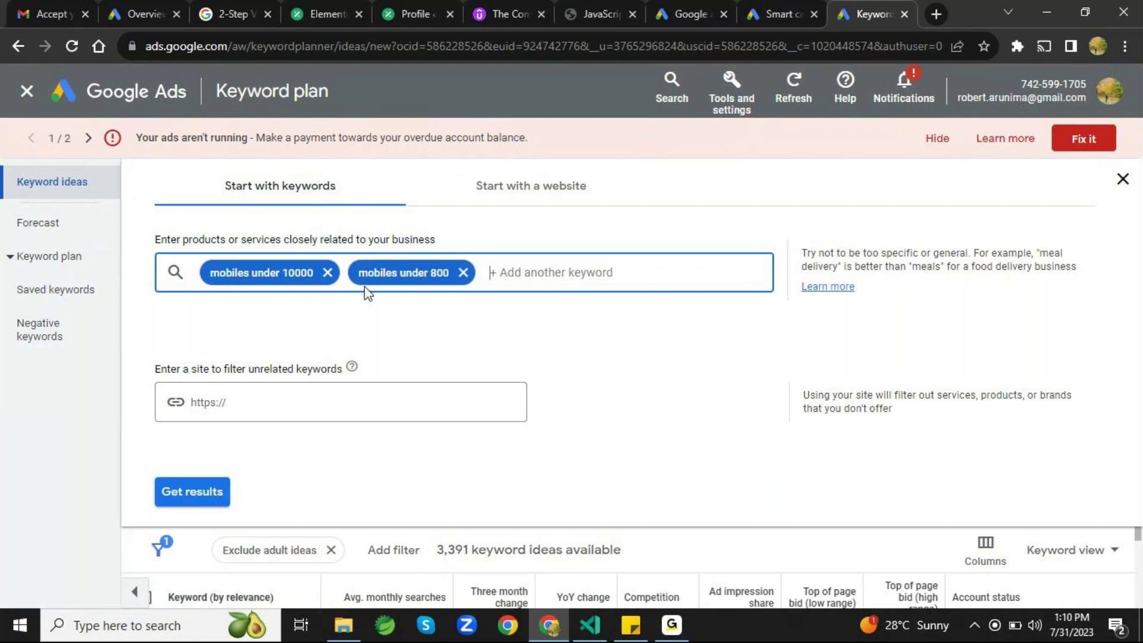
click(189, 498)
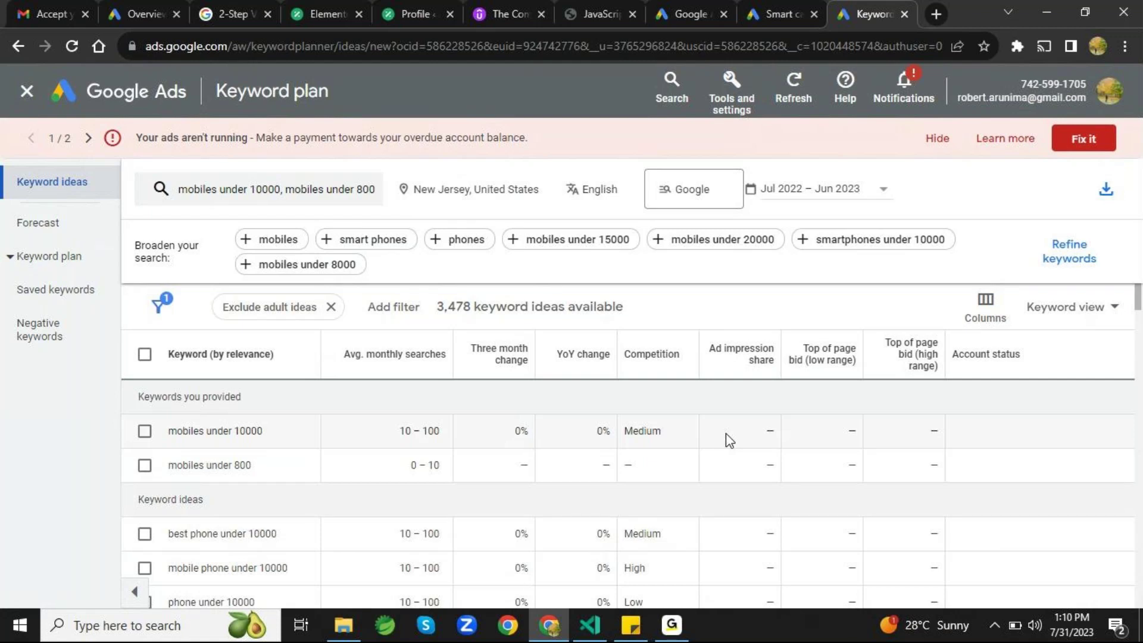
Drop 'mobiles under 10000' and get ideas for 'mobiles under 800 dollars' alone
click(361, 197)
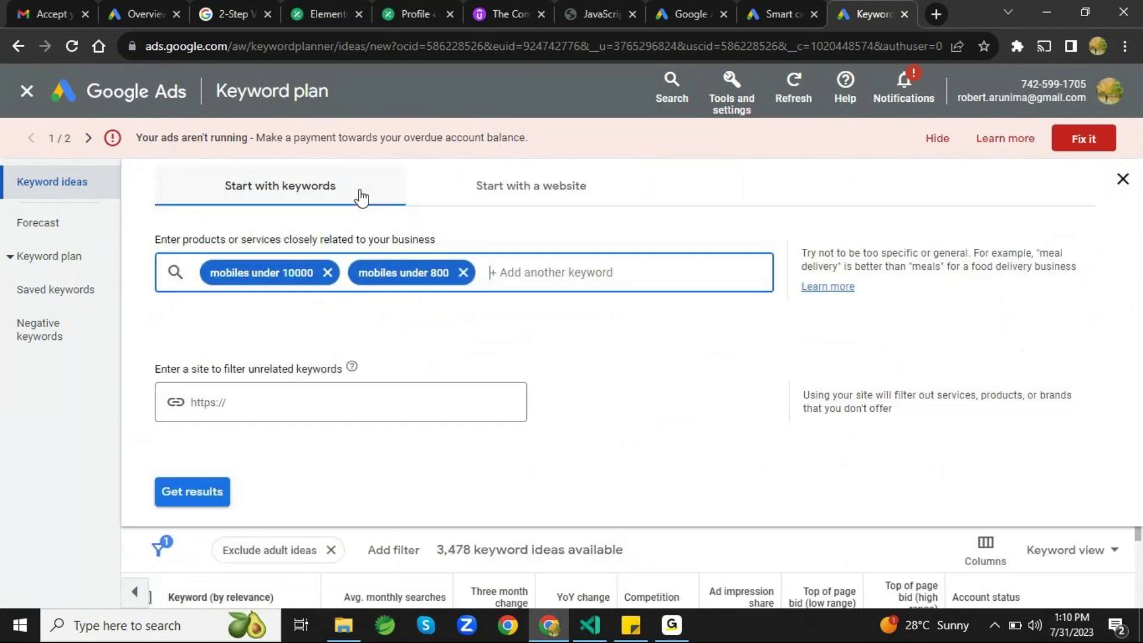
click(327, 278)
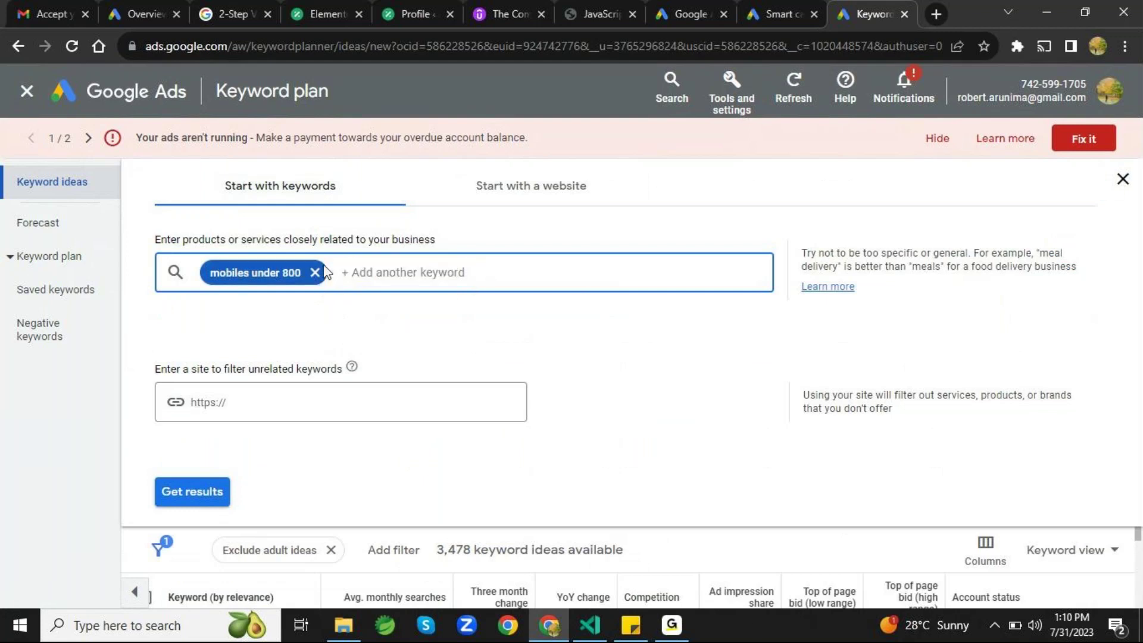
click(297, 272)
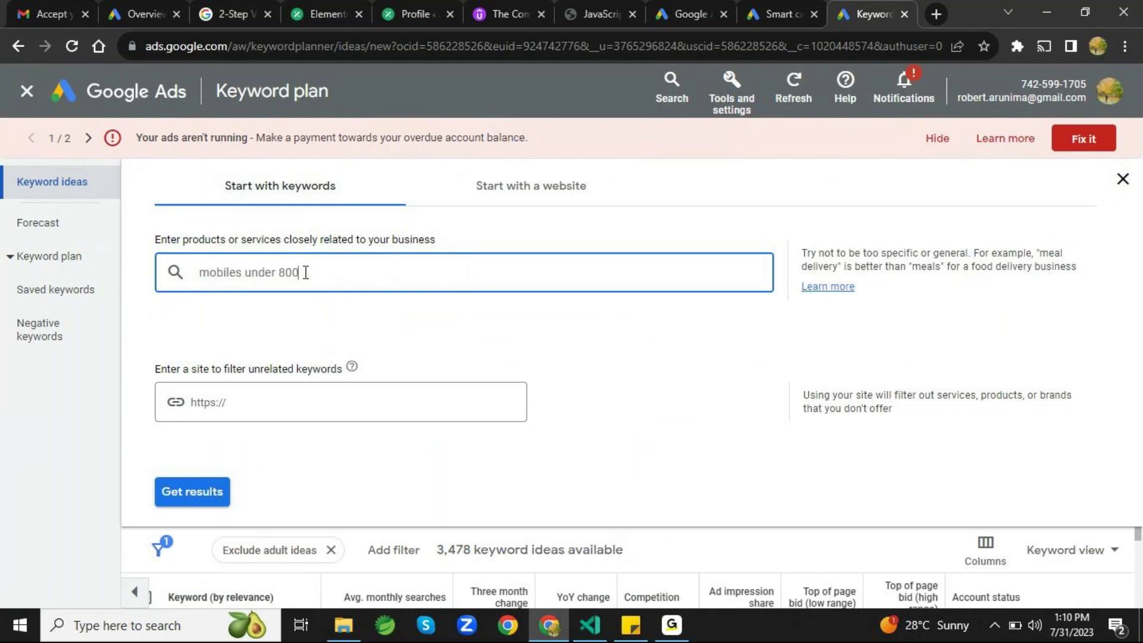
text(dollars)
key(Return)
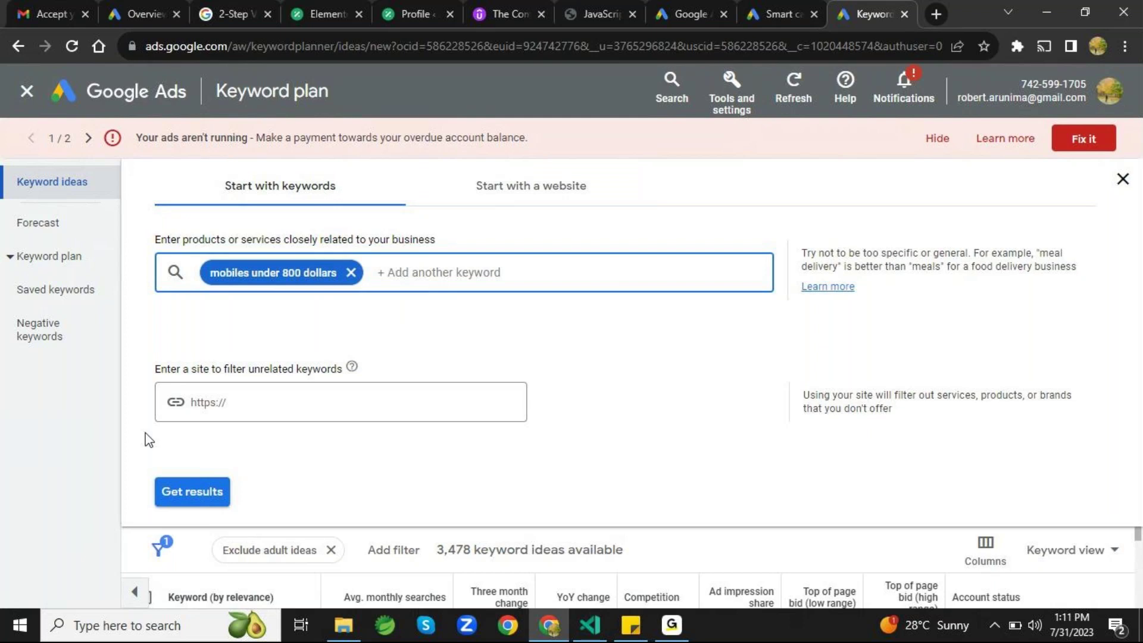
click(170, 495)
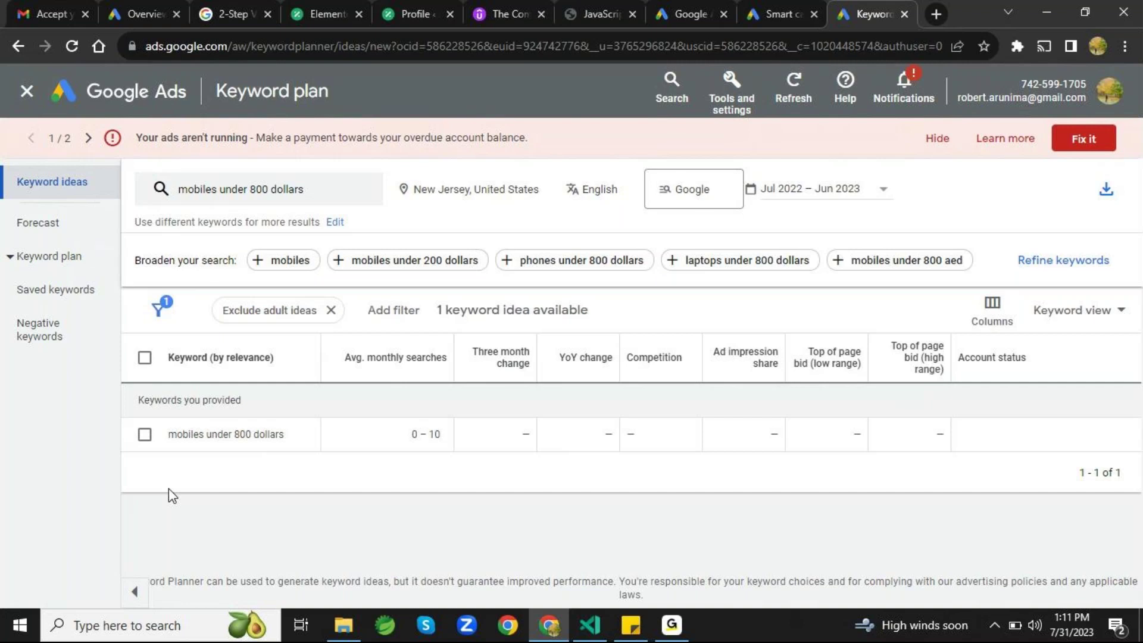
Change the keyword back to 'mobiles under 10000' and fetch its ideas again
click(348, 188)
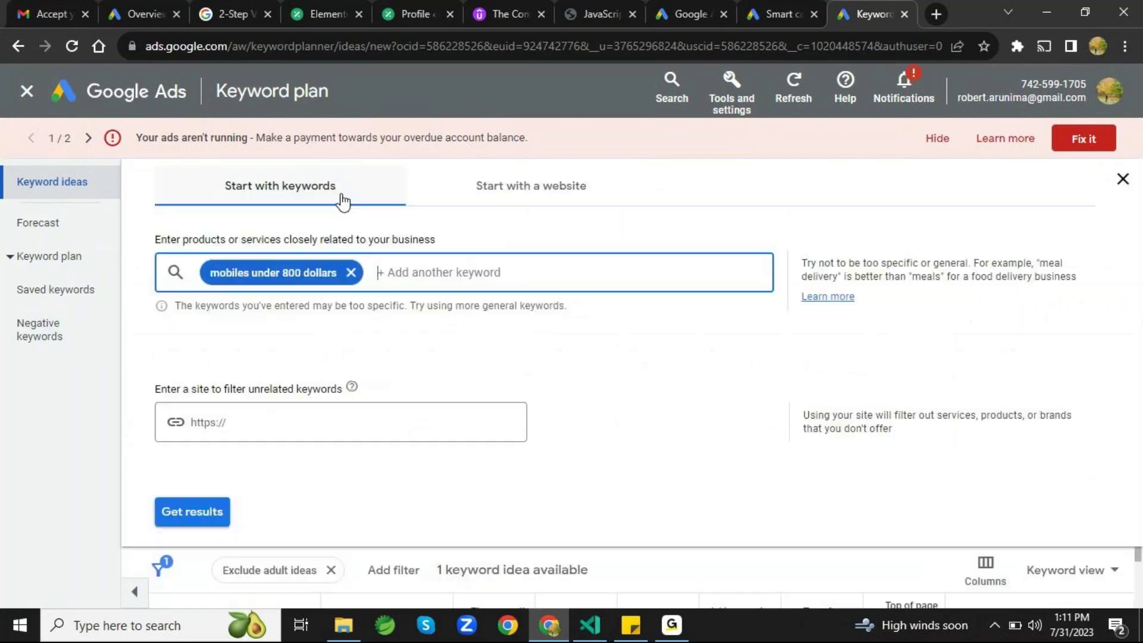
click(321, 275)
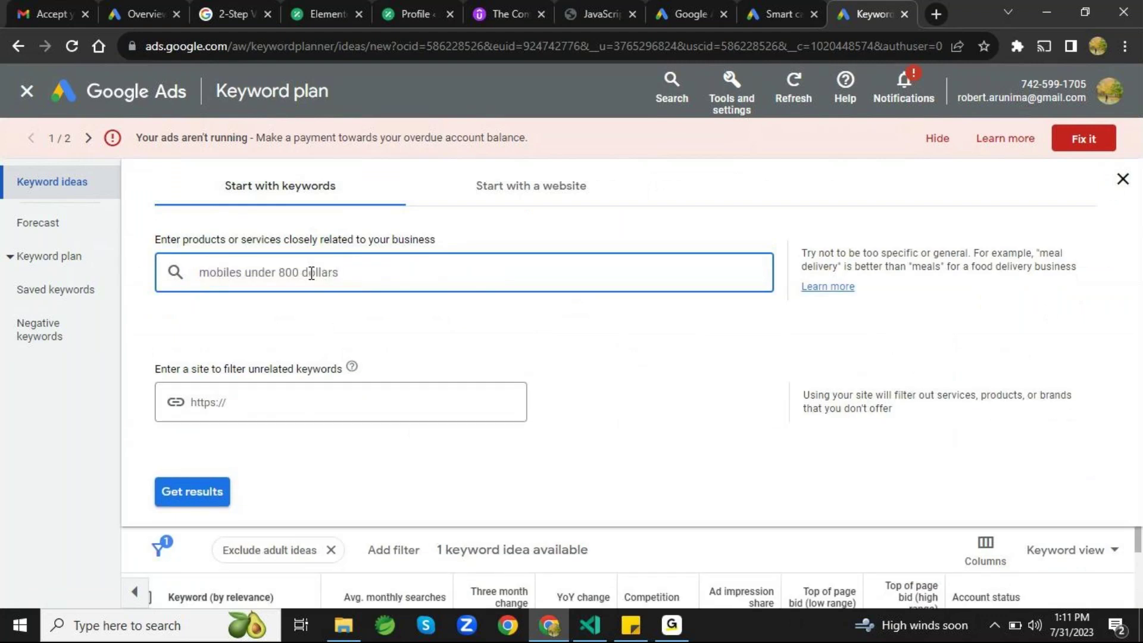
key(BackSpace)
key(BackSpace)
key(BackSpace)
key(BackSpace)
key(BackSpace)
key(BackSpace)
key(BackSpace)
key(BackSpace)
key(BackSpace)
key(BackSpace)
key(BackSpace)
text(10000)
key(Return)
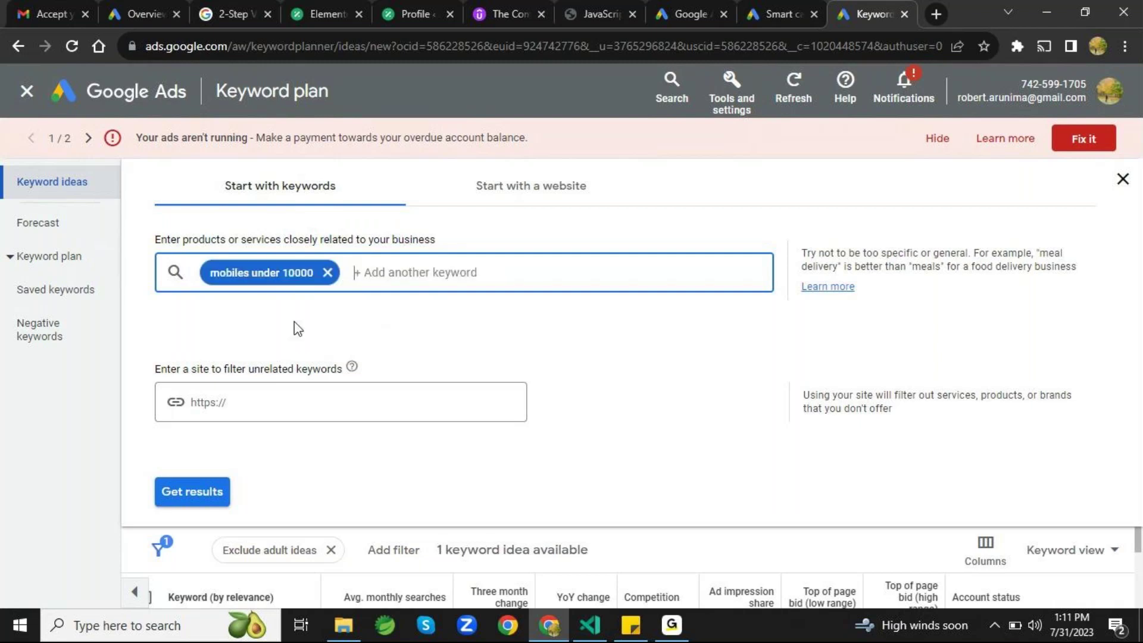
click(162, 487)
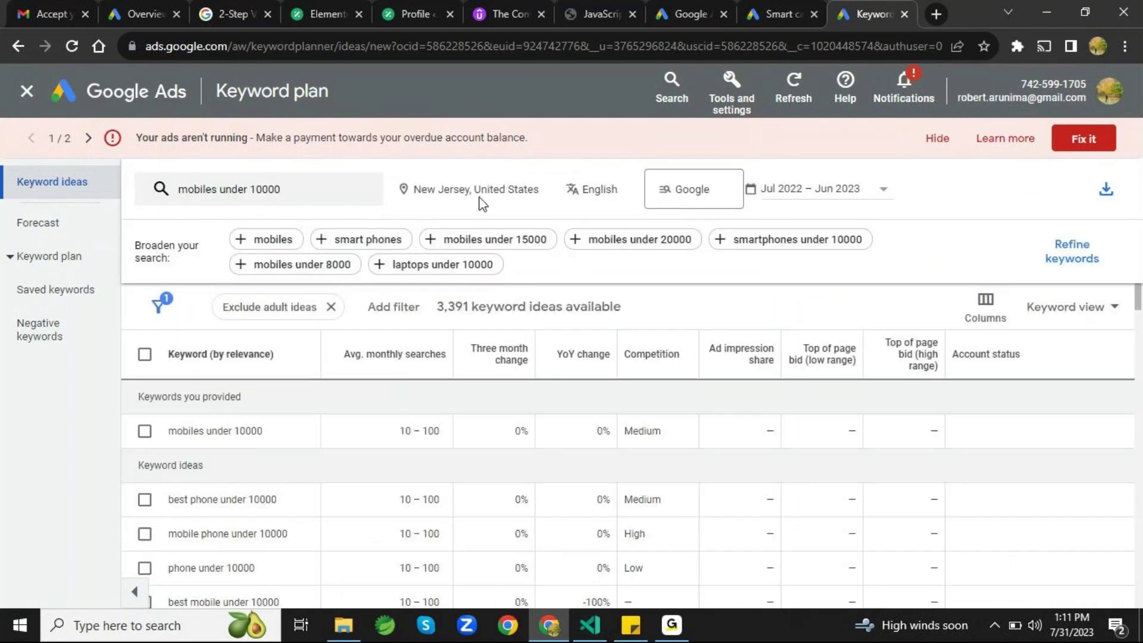
Replace New Jersey with India as the targeted location and save
click(407, 191)
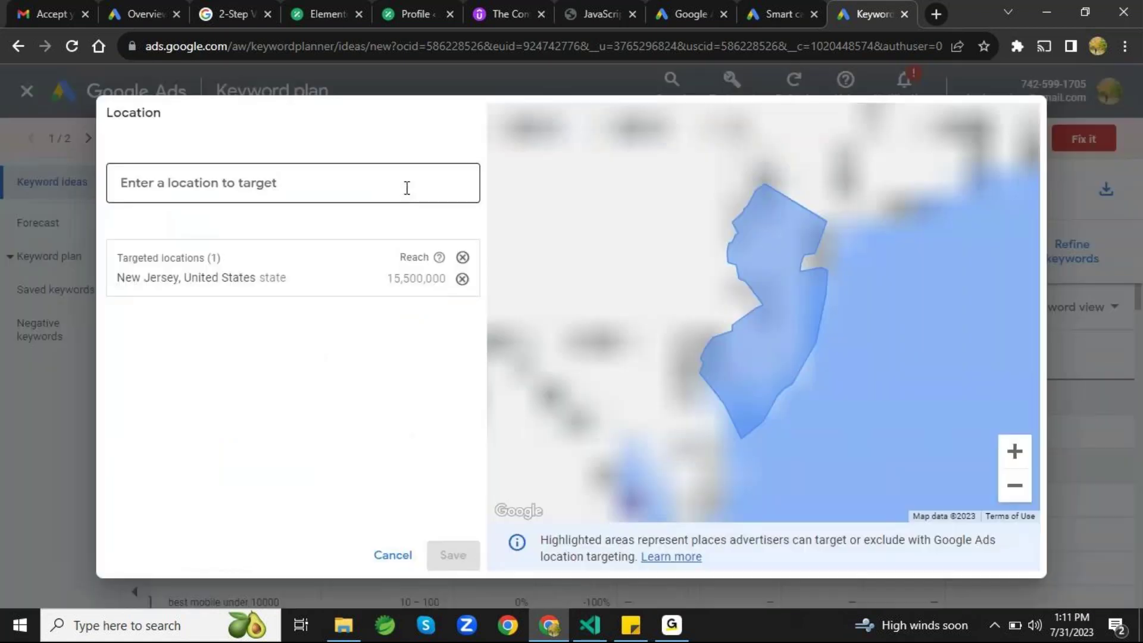
click(463, 279)
click(368, 183)
text(india)
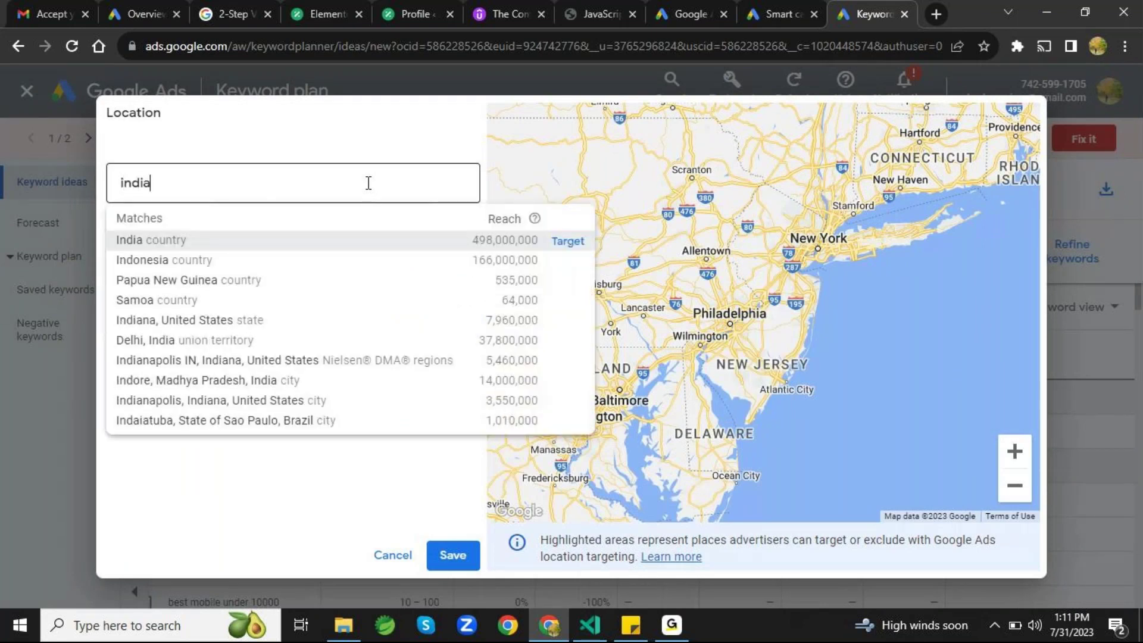
click(362, 239)
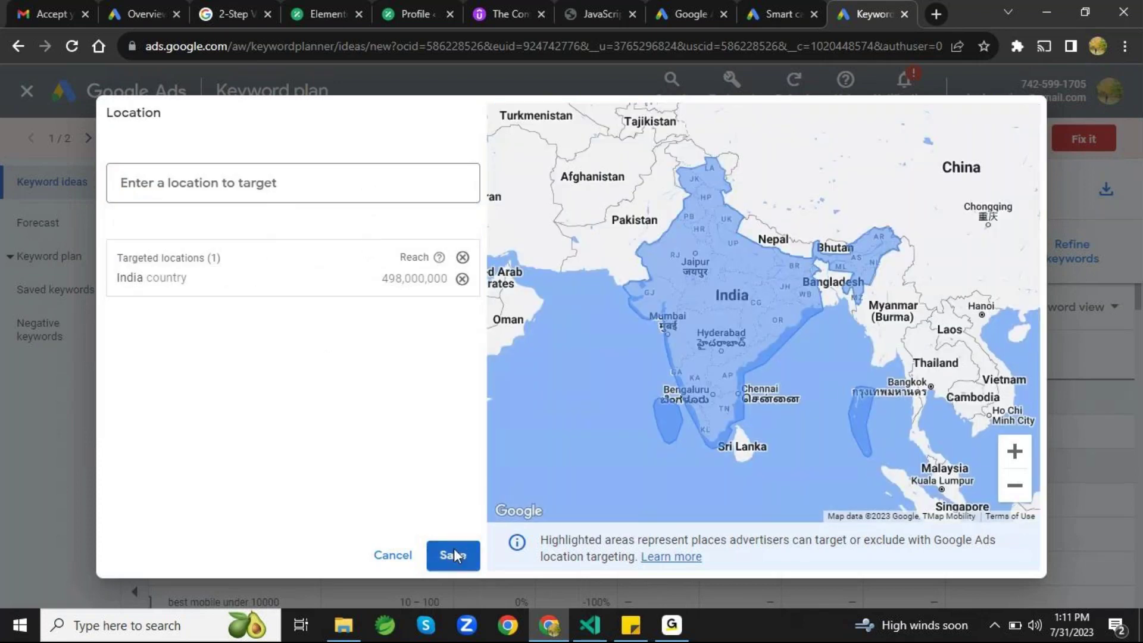
click(454, 548)
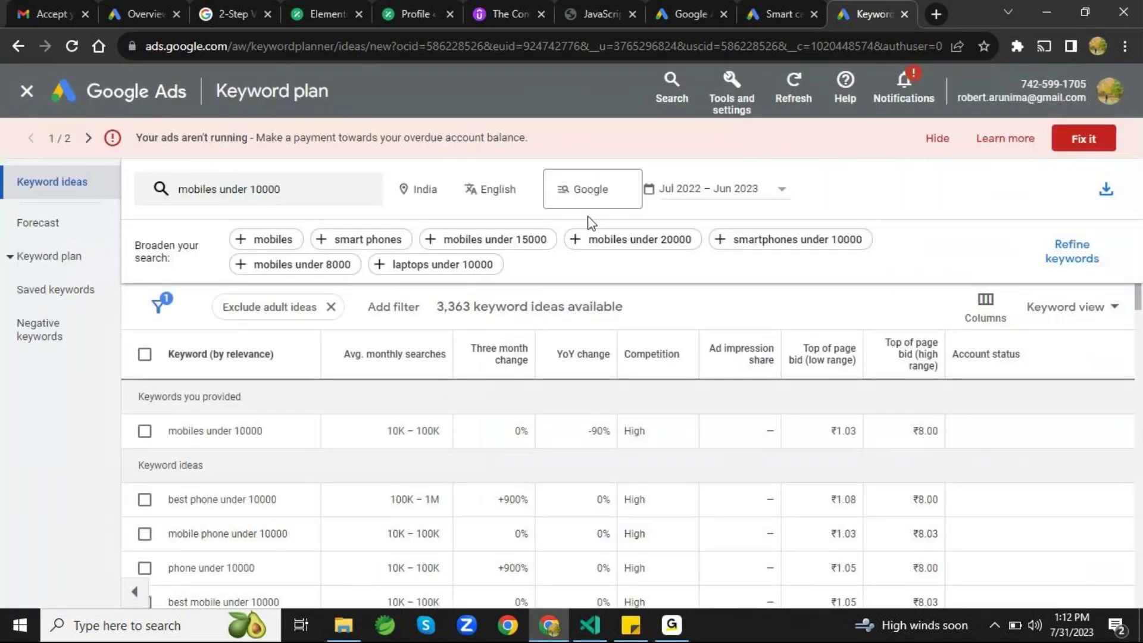
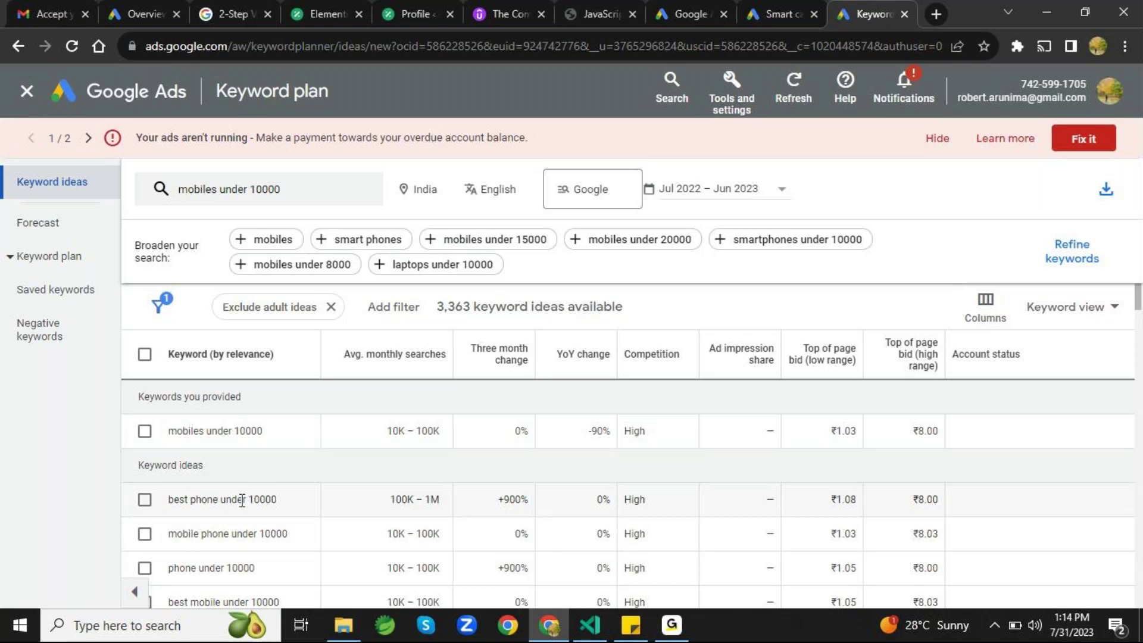
Tick best phone under 10000, mobile phone under 10000 and smartphone under 10000 in the ideas table
click(144, 500)
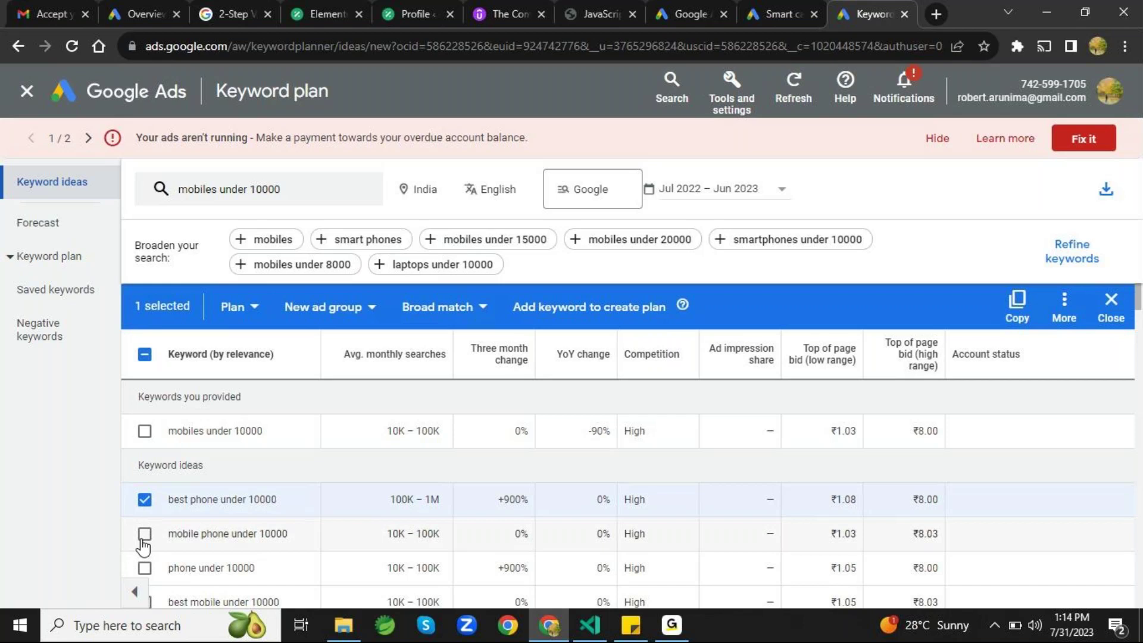
click(144, 534)
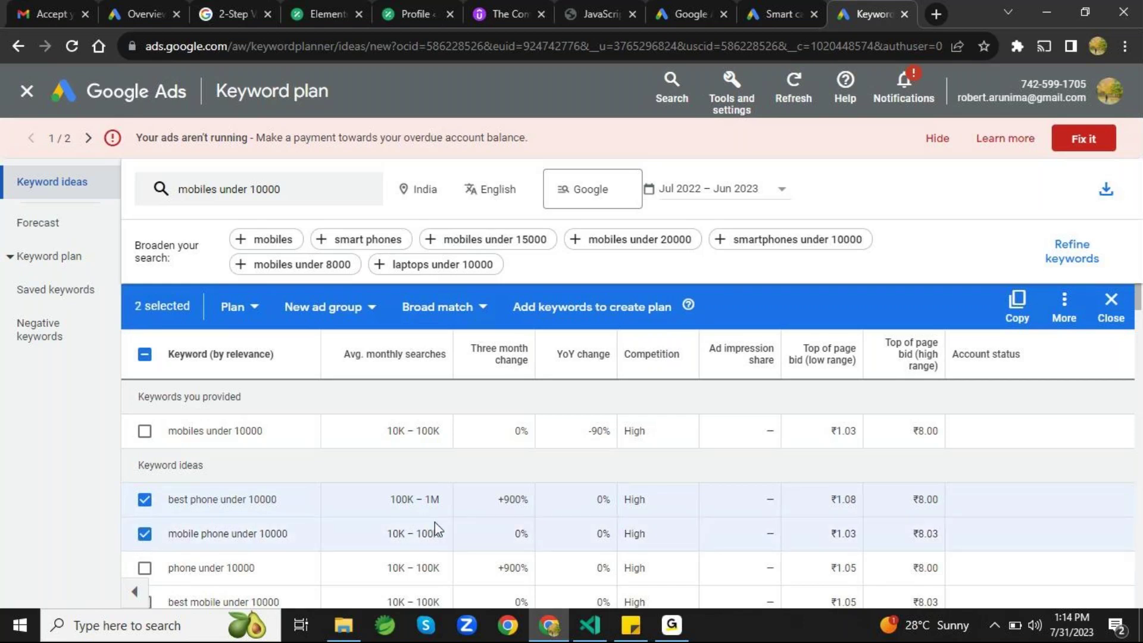
scroll(435, 522, down, 2)
scroll(436, 522, up, 1)
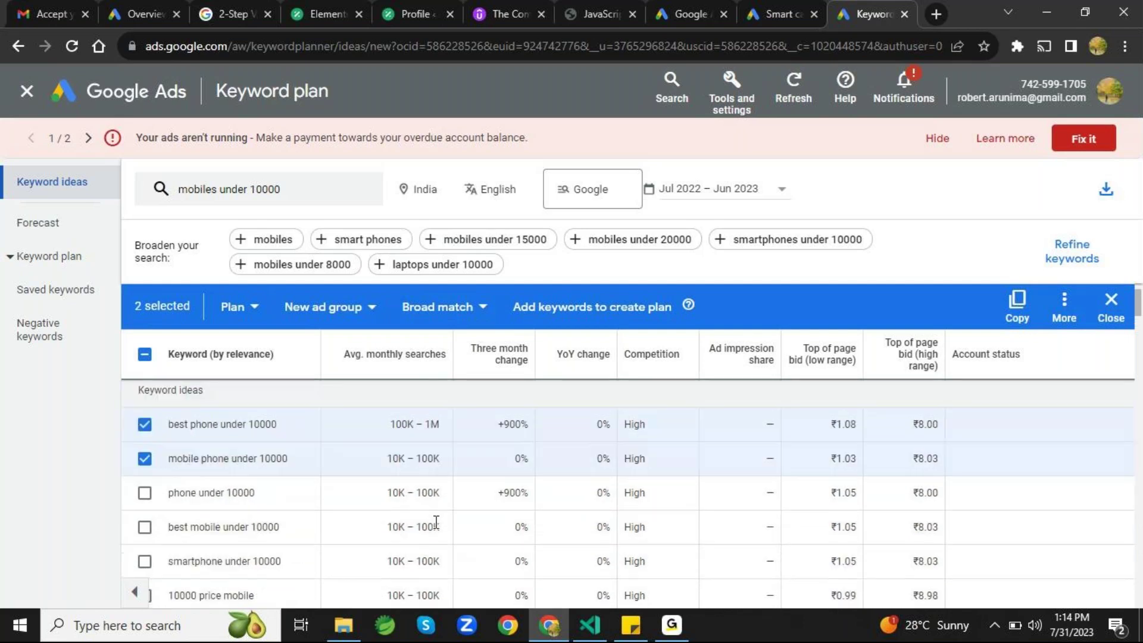
scroll(436, 523, up, 1)
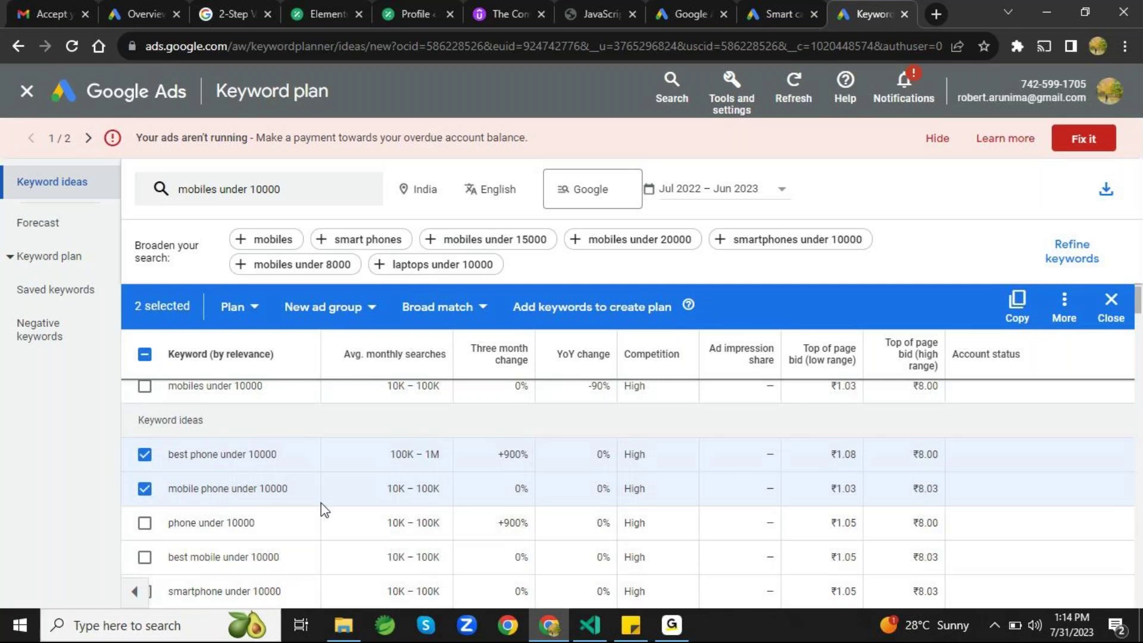
scroll(322, 508, down, 3)
scroll(322, 507, up, 3)
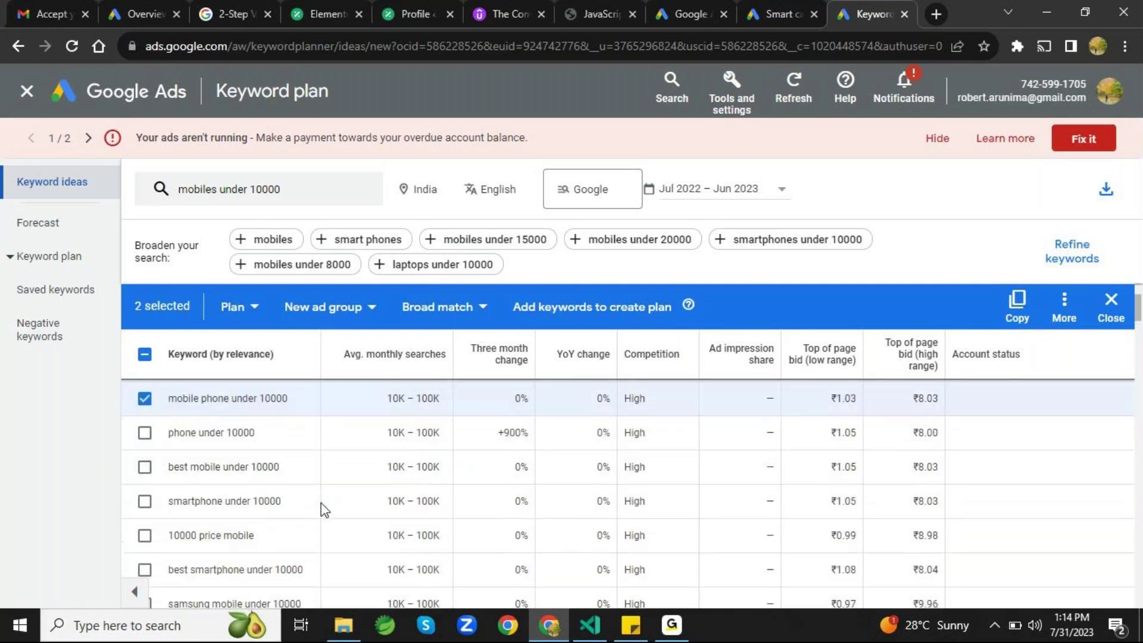
click(144, 502)
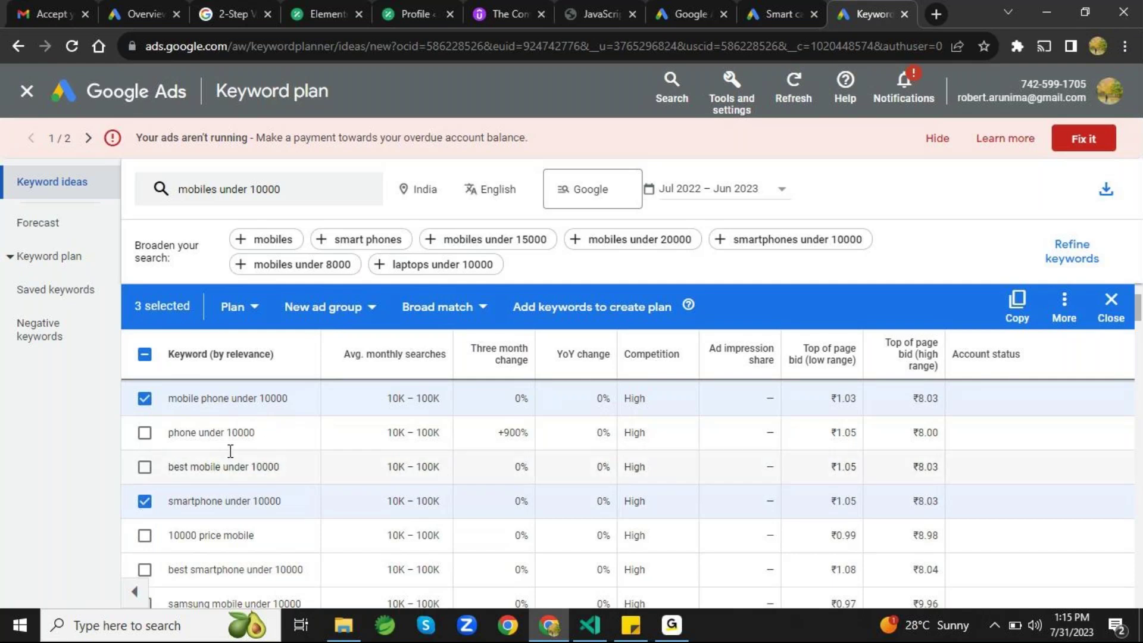
Create an ad group named '10000' and add the three ticked keywords to the plan
click(374, 308)
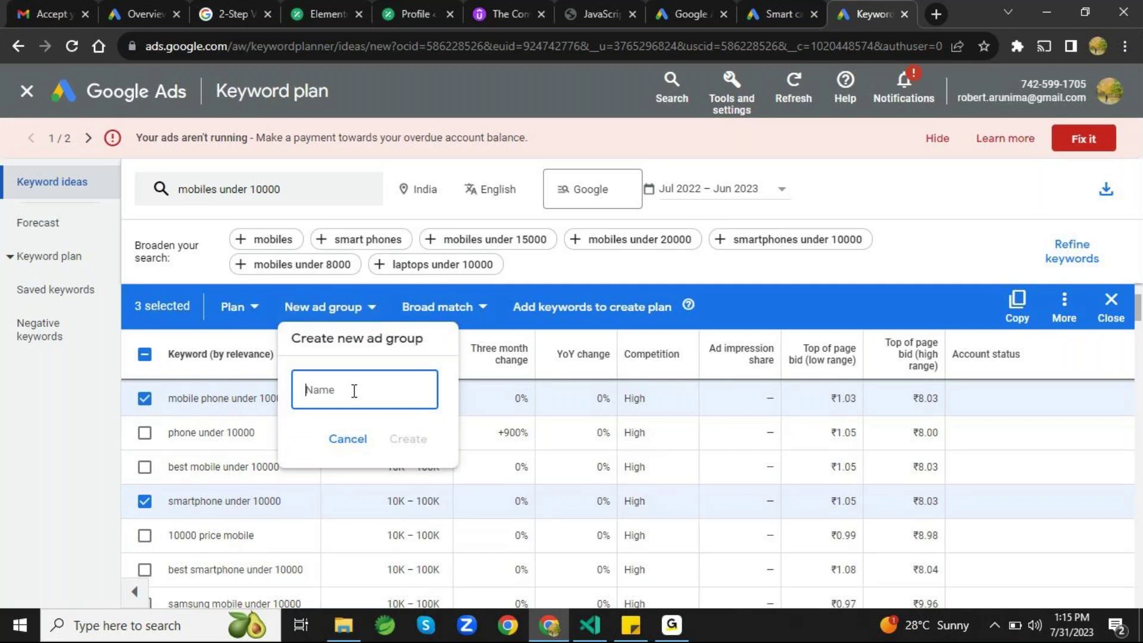
text(10000)
click(409, 438)
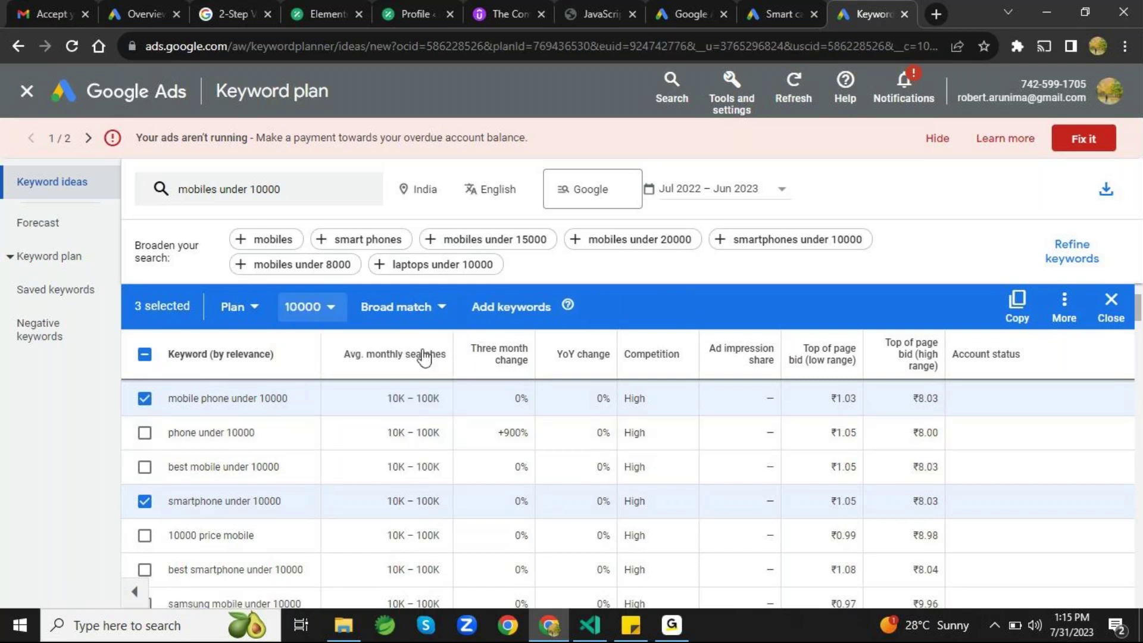
click(535, 307)
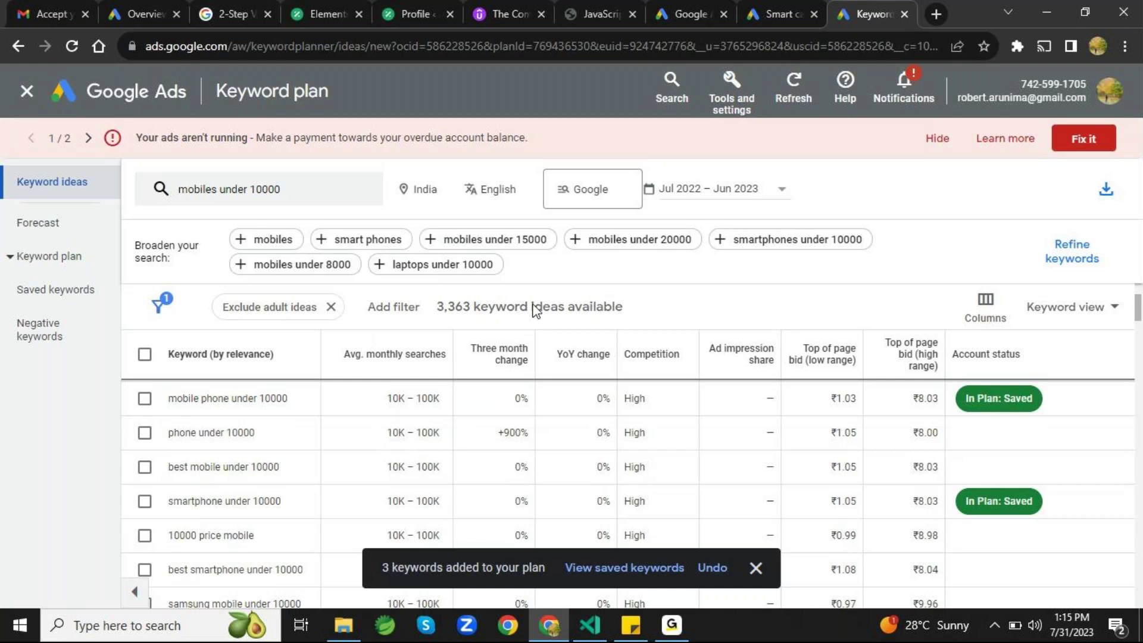
Add 'cheap smart phones' and 'smart phones with low prices' as seed keywords and refresh the ideas
click(305, 191)
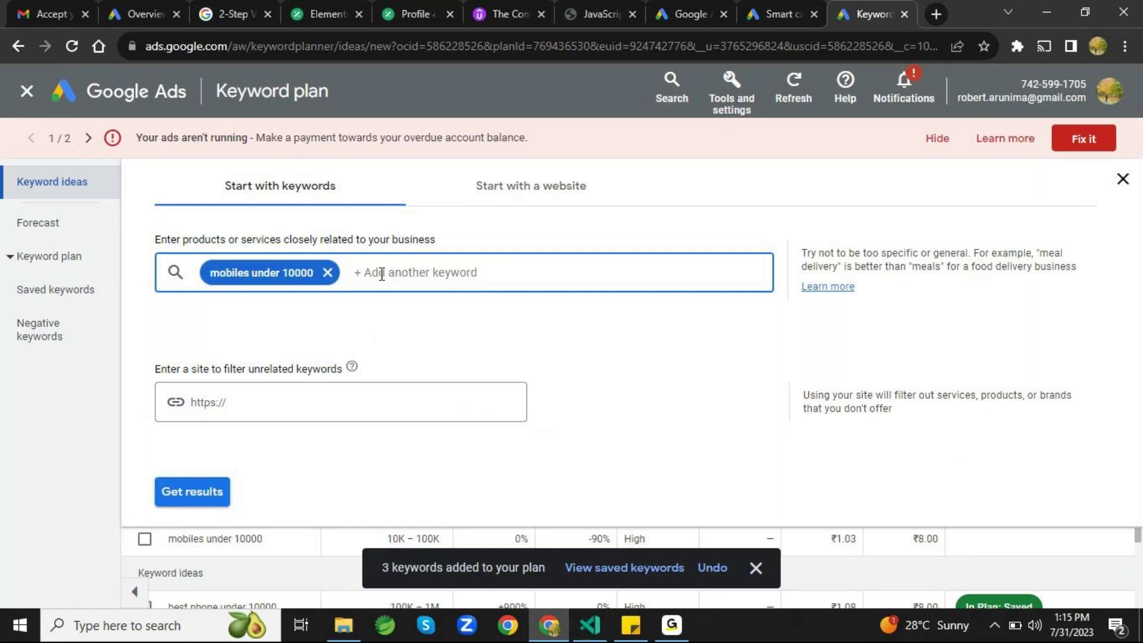
text(cheap smart phones)
key(Return)
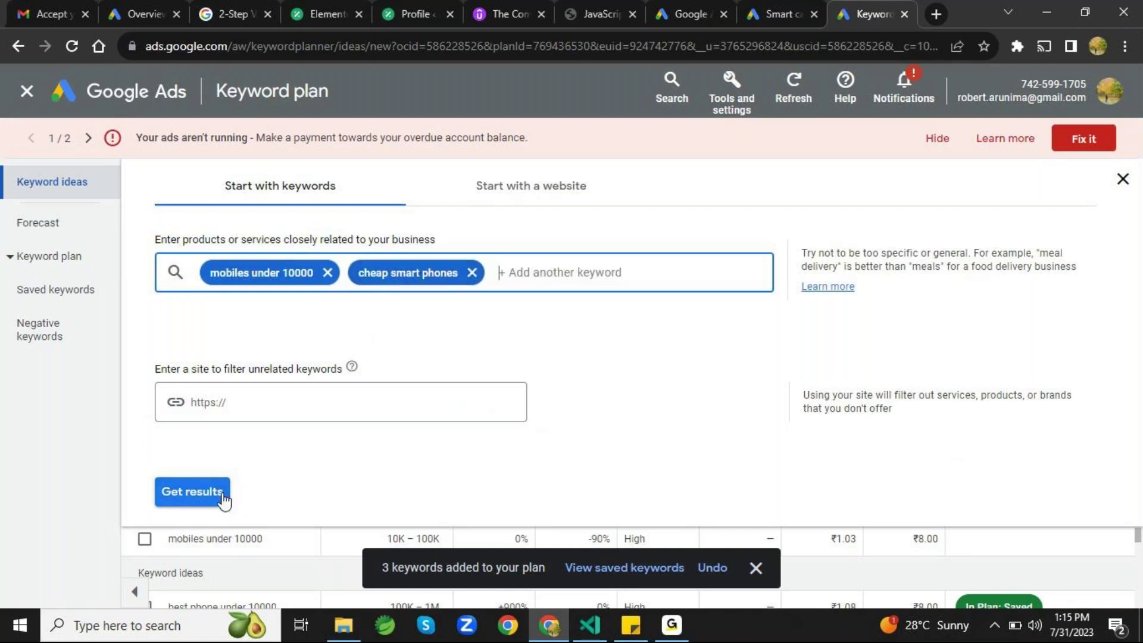
text(sma)
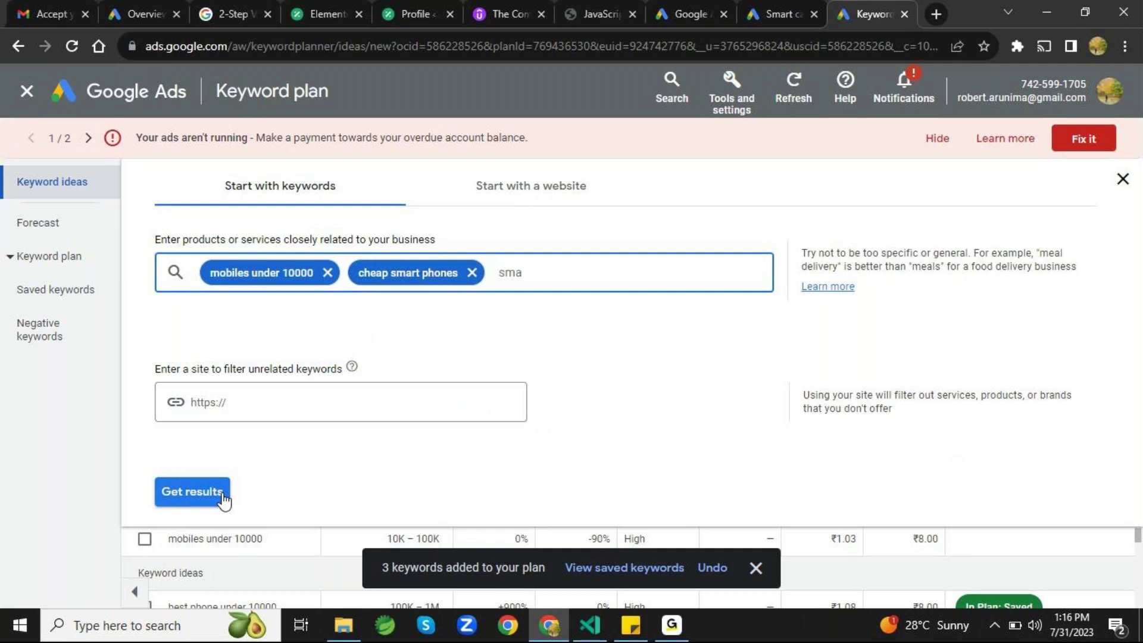
text(rt phones with low prices)
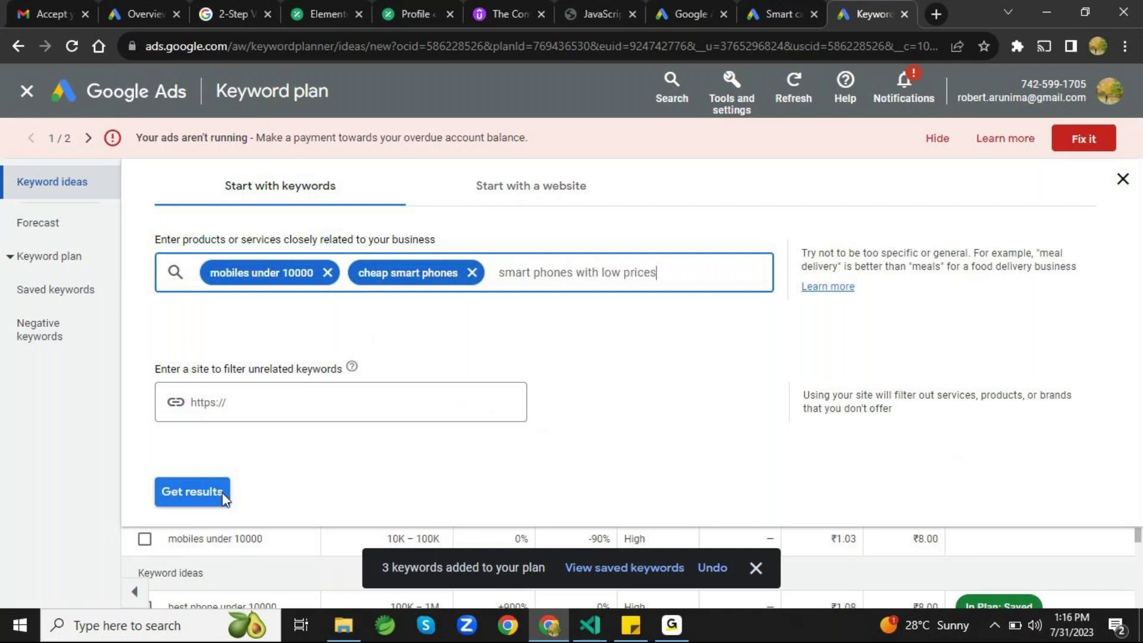
key(Return)
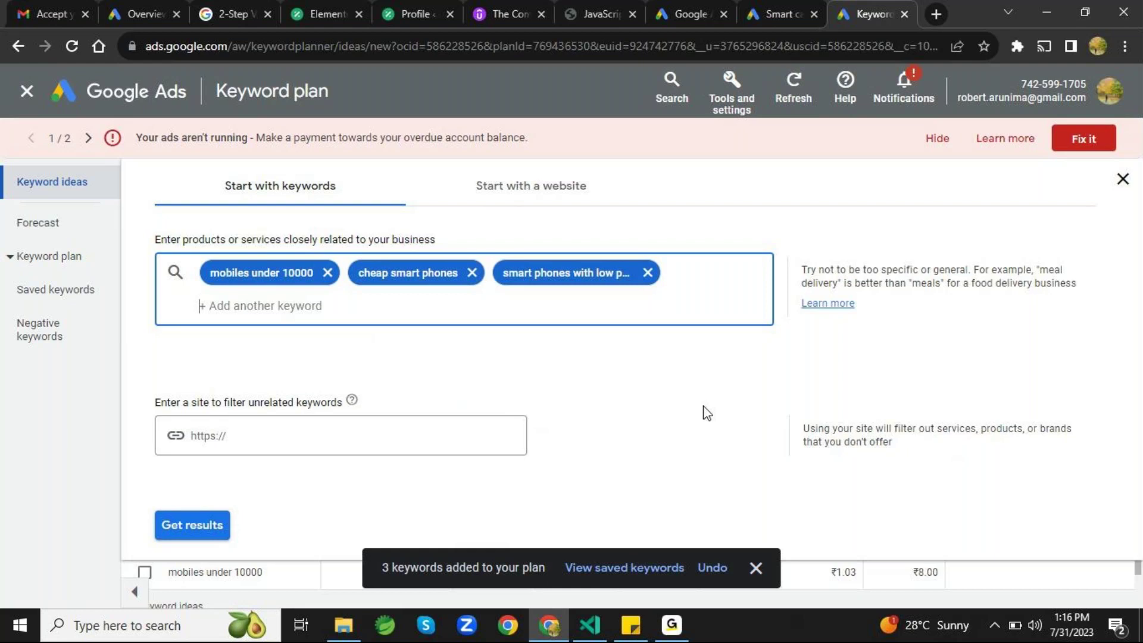
click(227, 539)
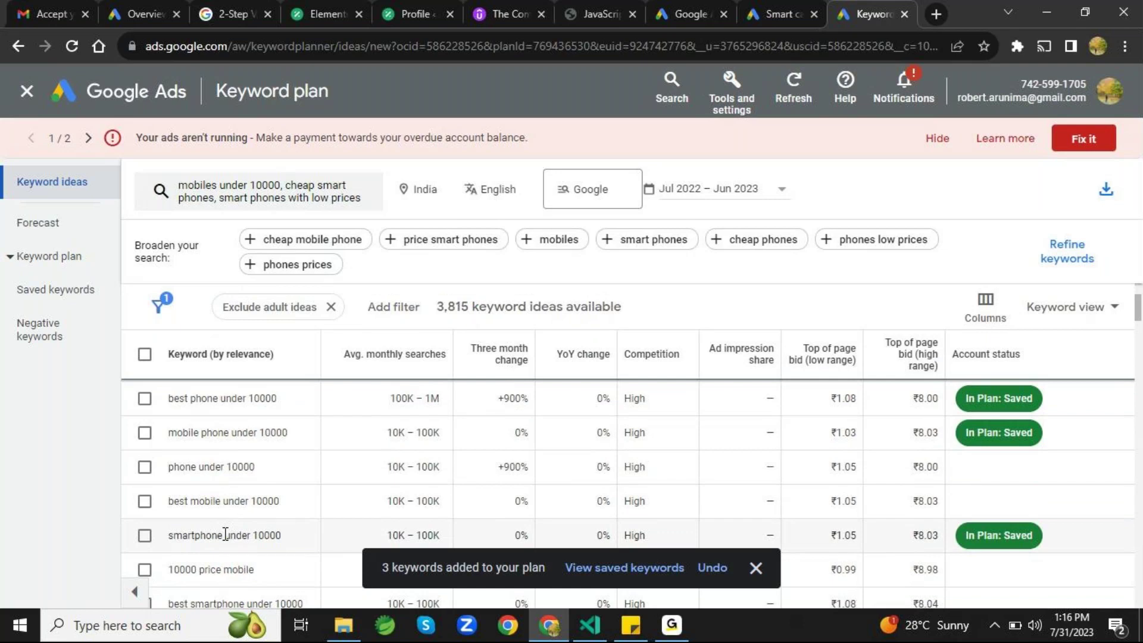
Close the '3 keywords added to your plan' notice and scroll through the expanded ideas list
click(755, 569)
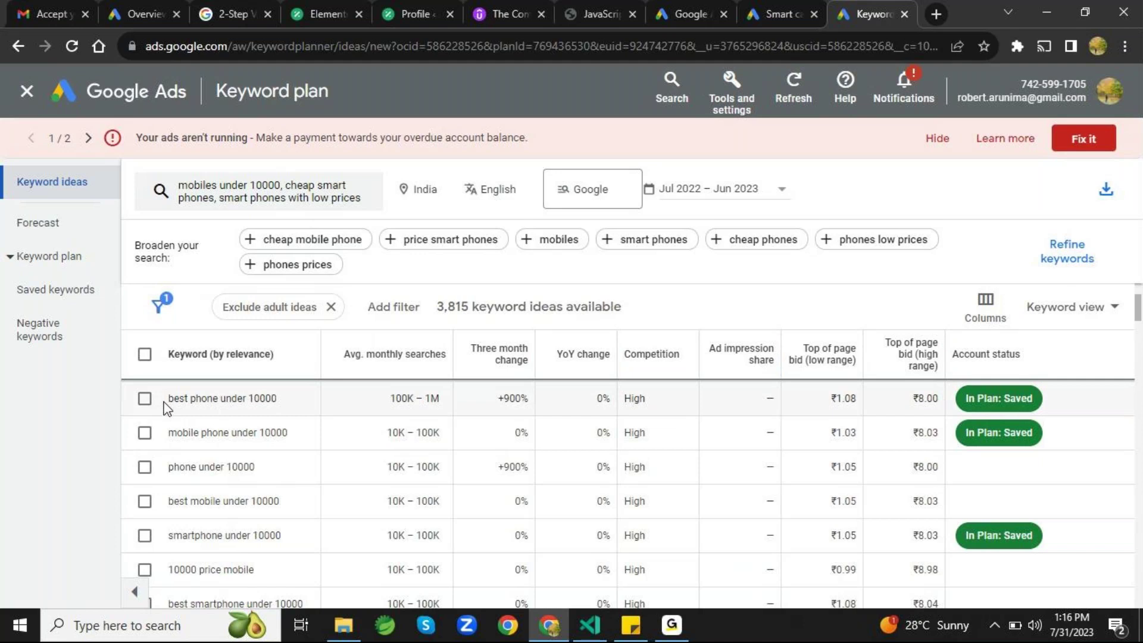
scroll(165, 409, down, 10)
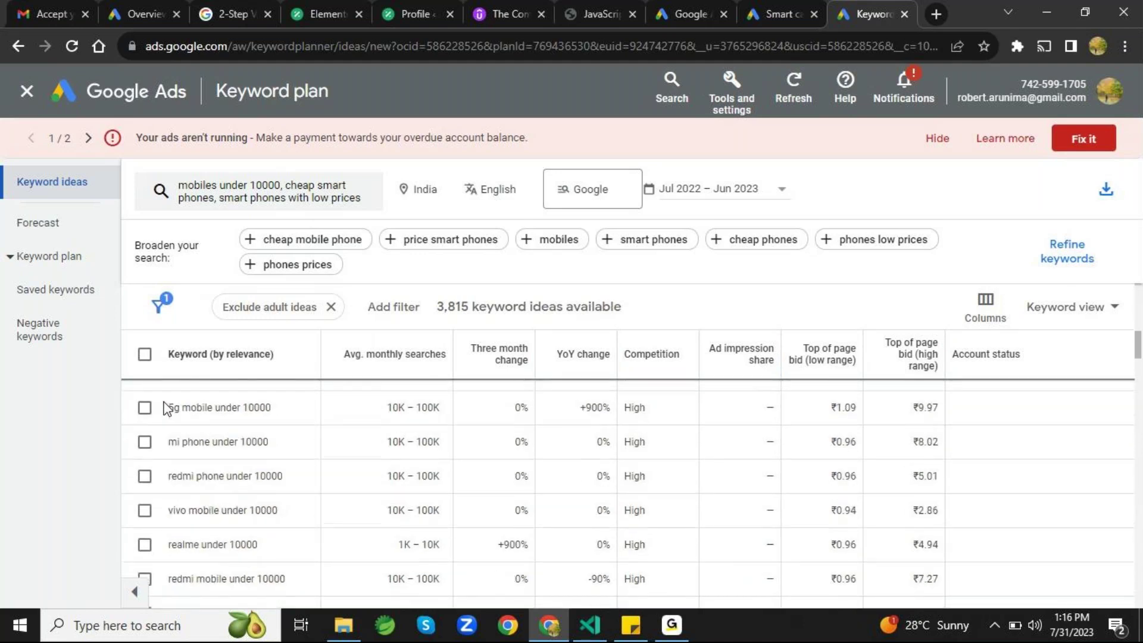
scroll(167, 409, down, 5)
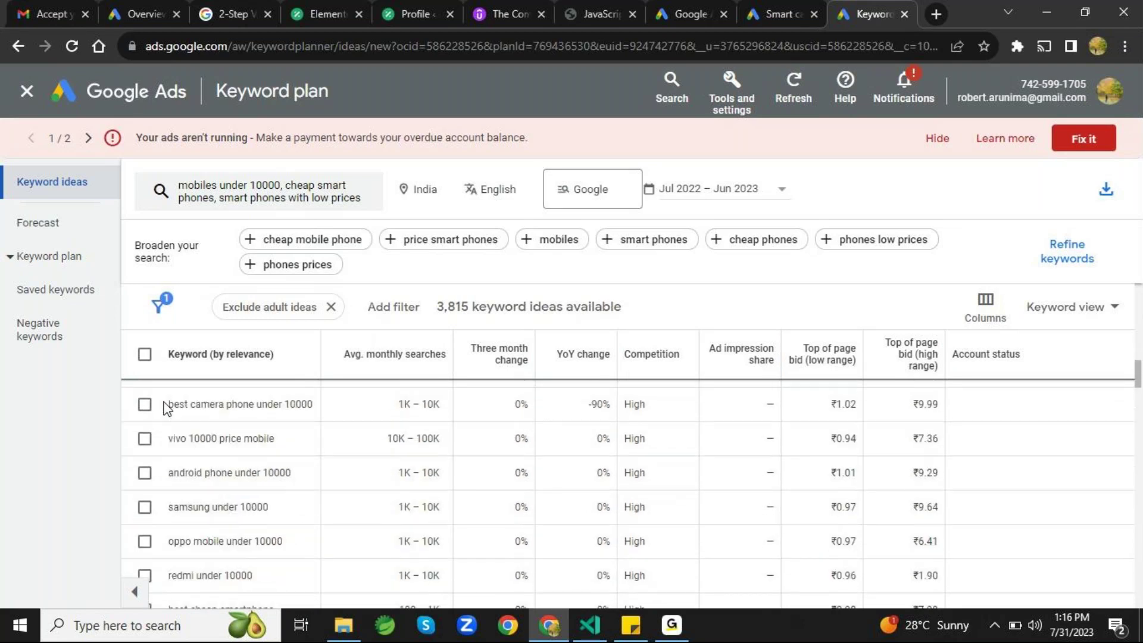
scroll(167, 409, down, 4)
scroll(166, 409, down, 8)
scroll(167, 409, down, 1)
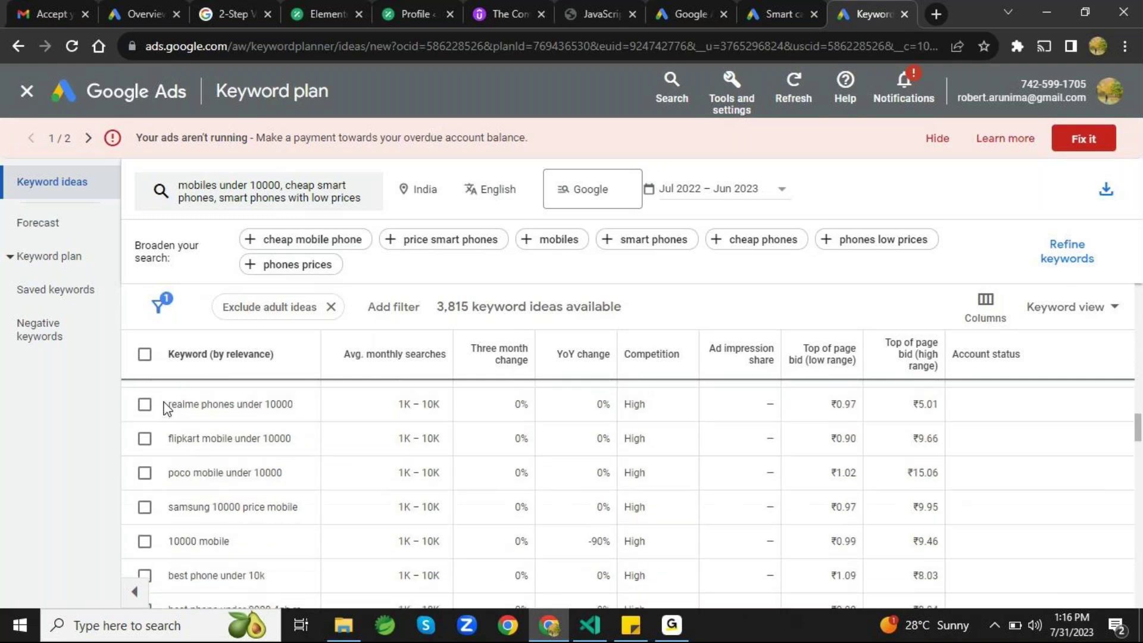
scroll(167, 409, down, 7)
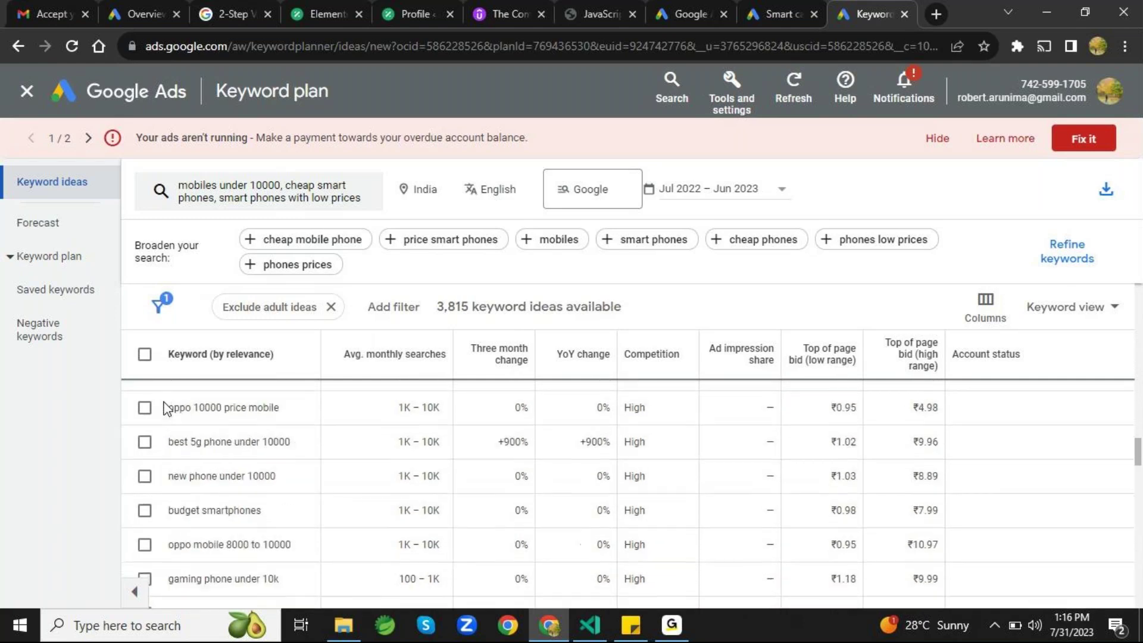
scroll(167, 409, down, 3)
scroll(167, 409, up, 10)
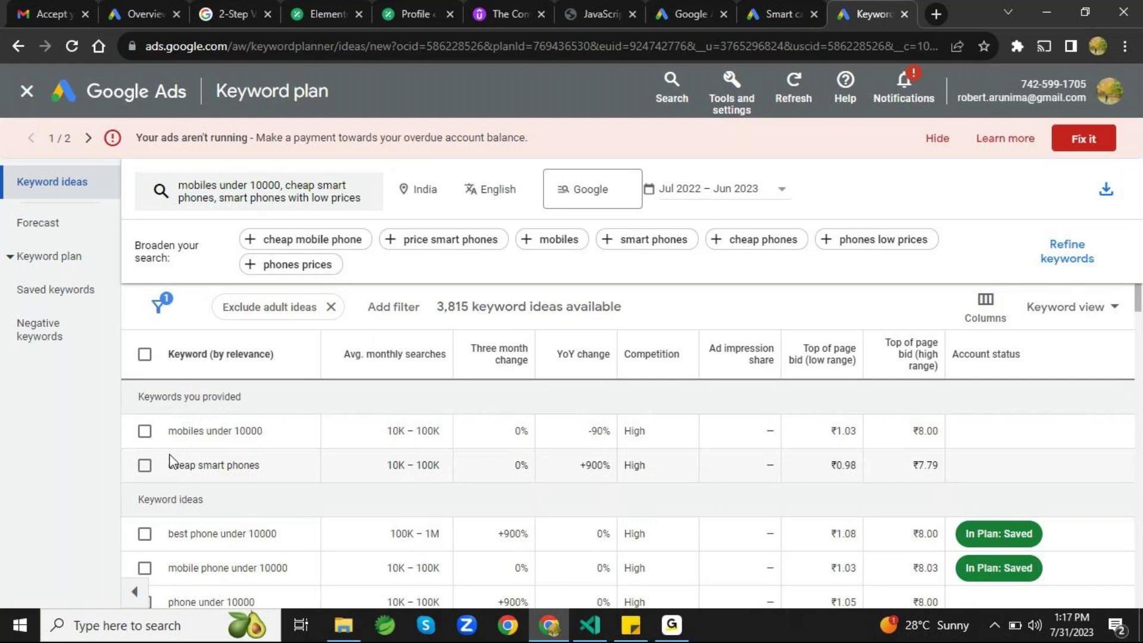
Untick 'best phone under 10000' and tick 'cheap smart phones' instead
click(145, 534)
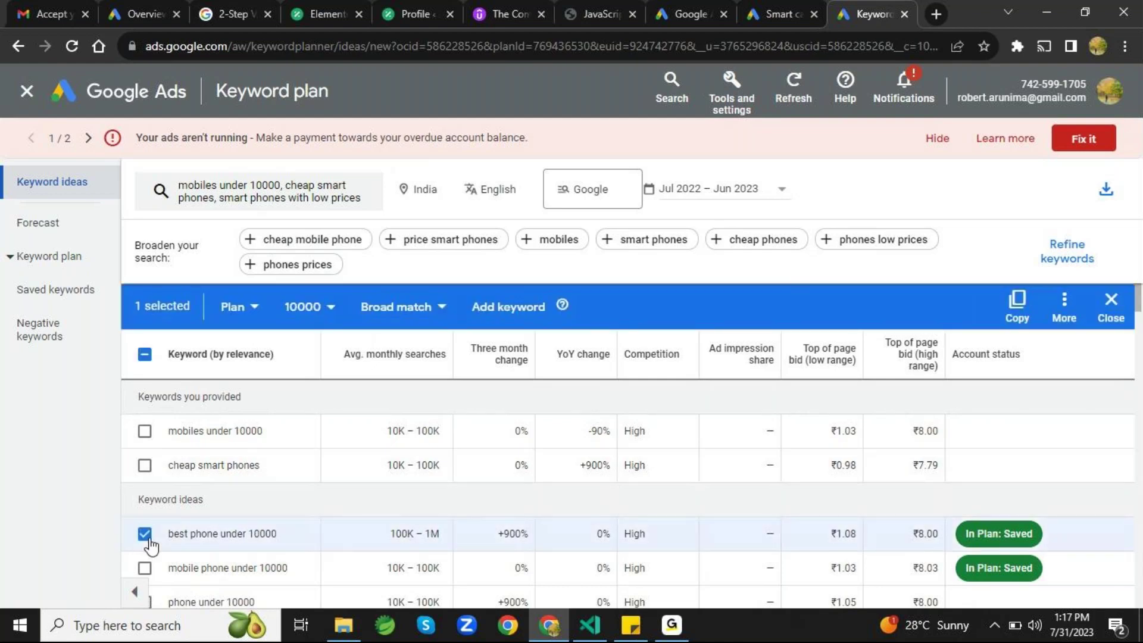
click(150, 539)
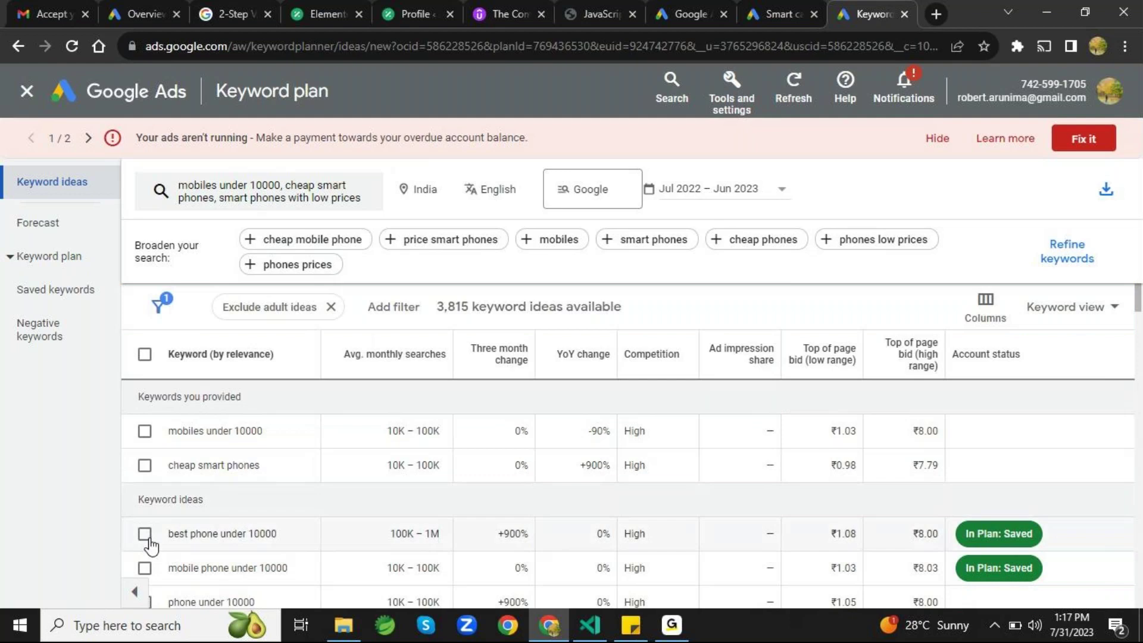
click(146, 470)
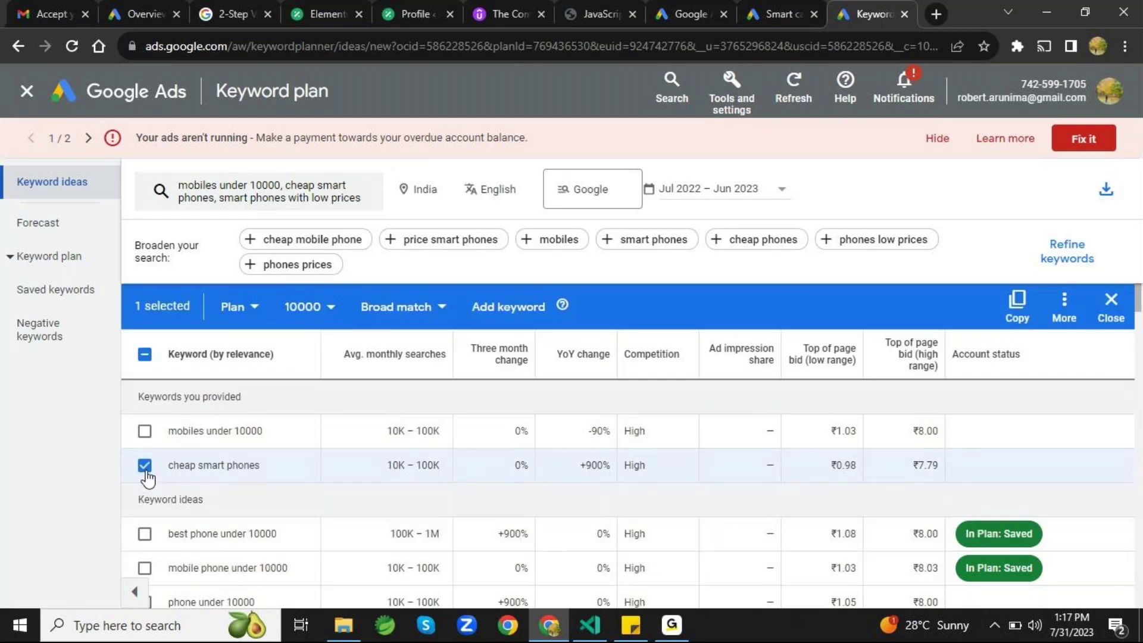
scroll(148, 478, down, 3)
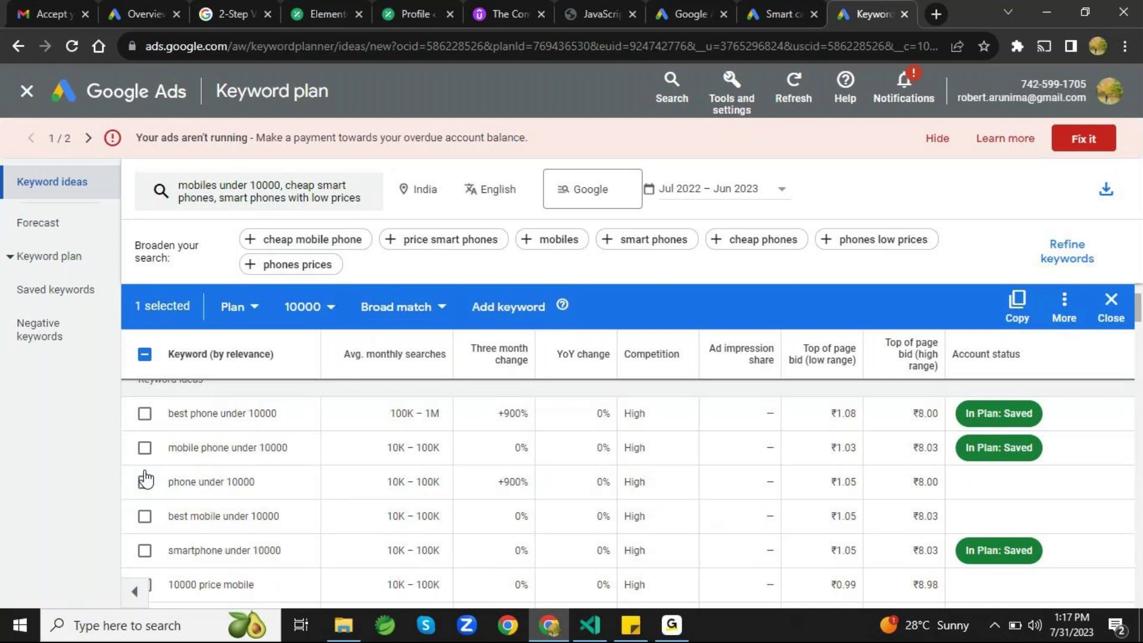
Remove 'mobiles under 10000' from the seed keywords and refresh the keyword ideas
click(360, 207)
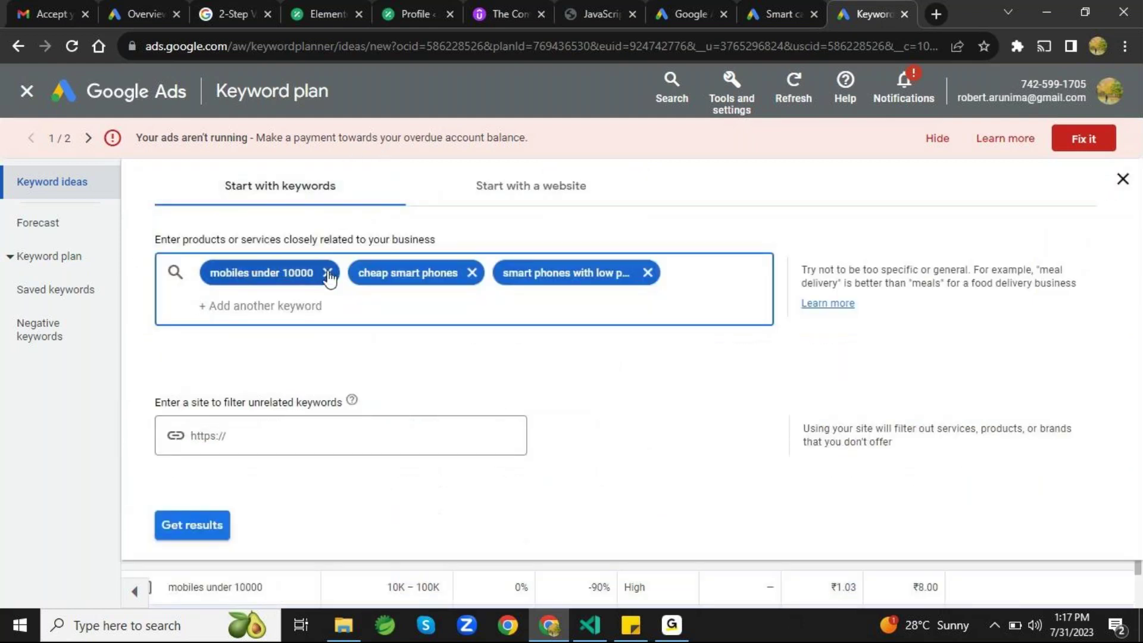
click(327, 273)
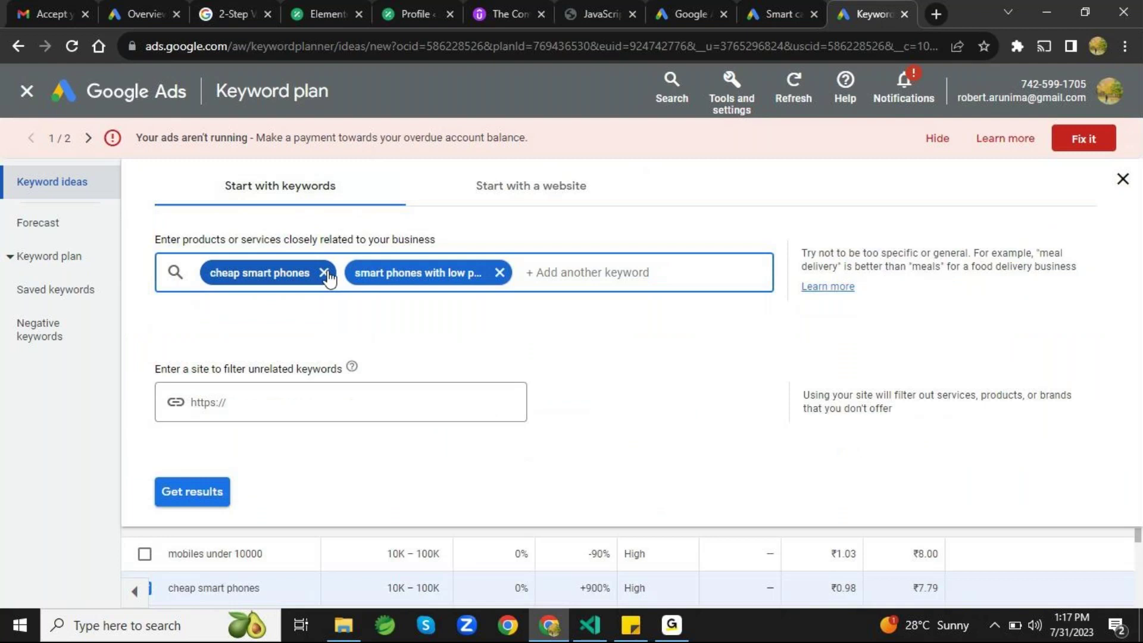
click(204, 491)
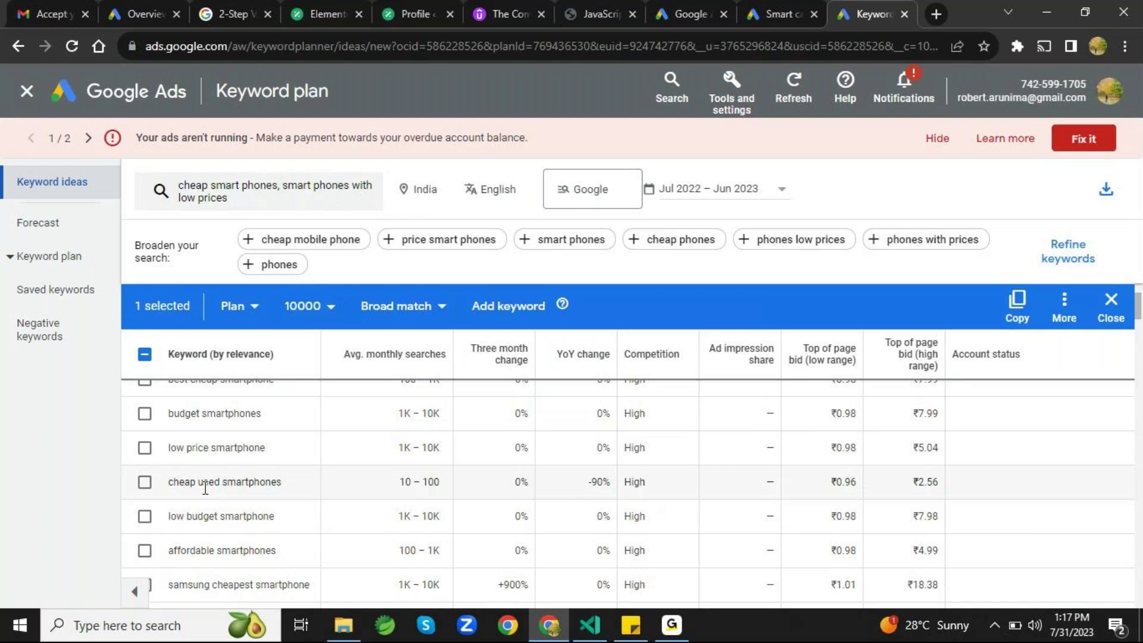
scroll(205, 488, up, 2)
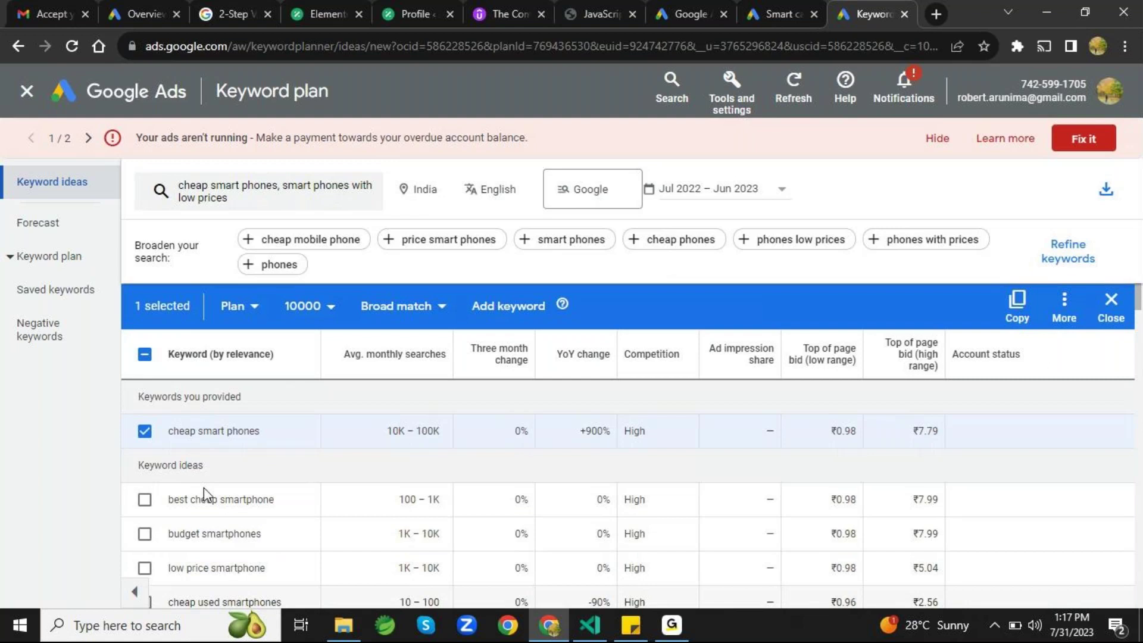
scroll(204, 488, down, 1)
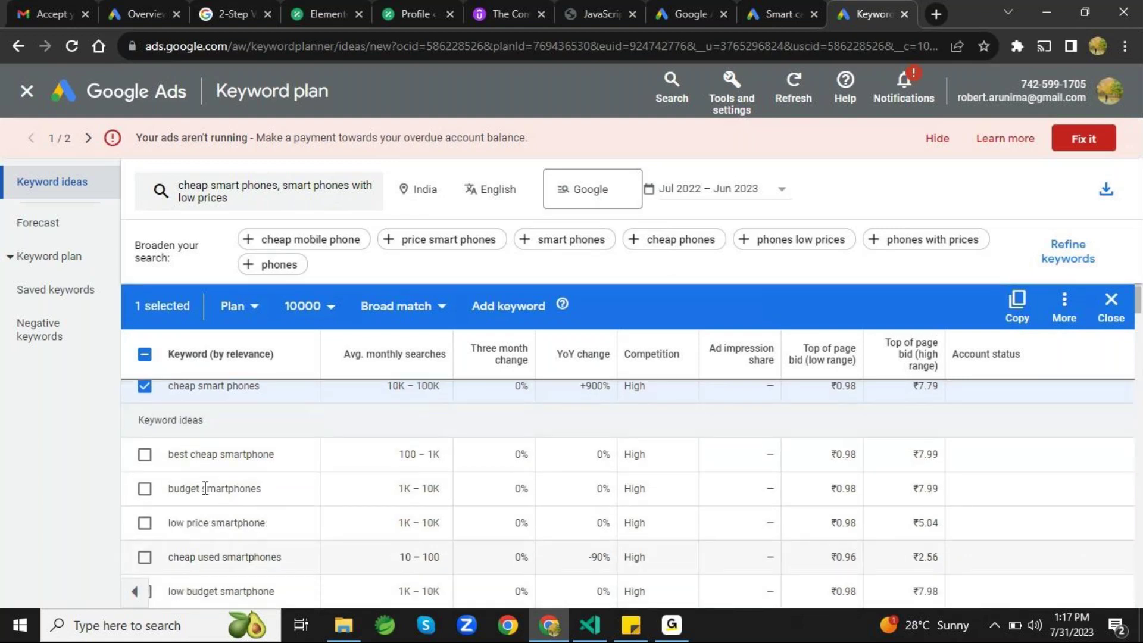
scroll(205, 488, up, 1)
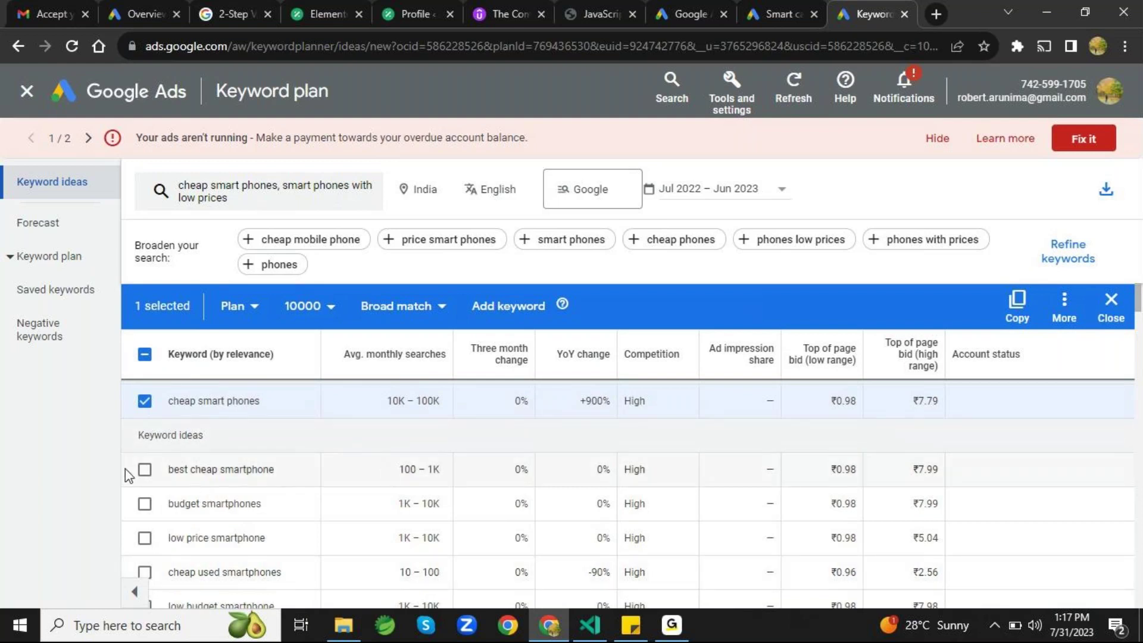
Tick best cheap smartphone, budget smartphones and low price smartphone alongside cheap smart phones
click(146, 470)
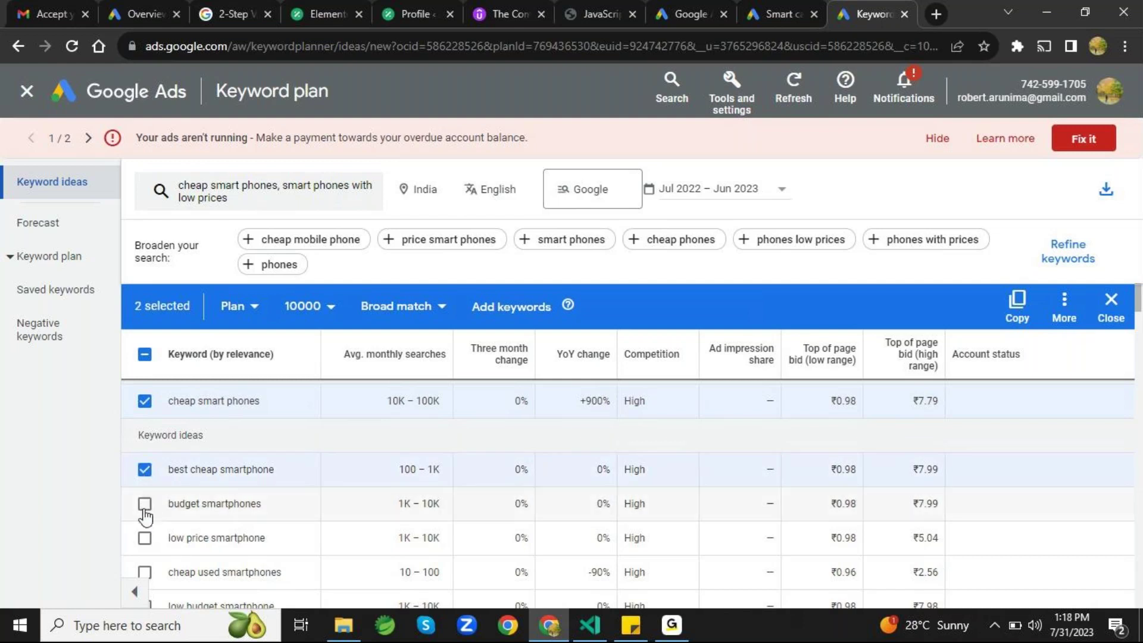
click(145, 506)
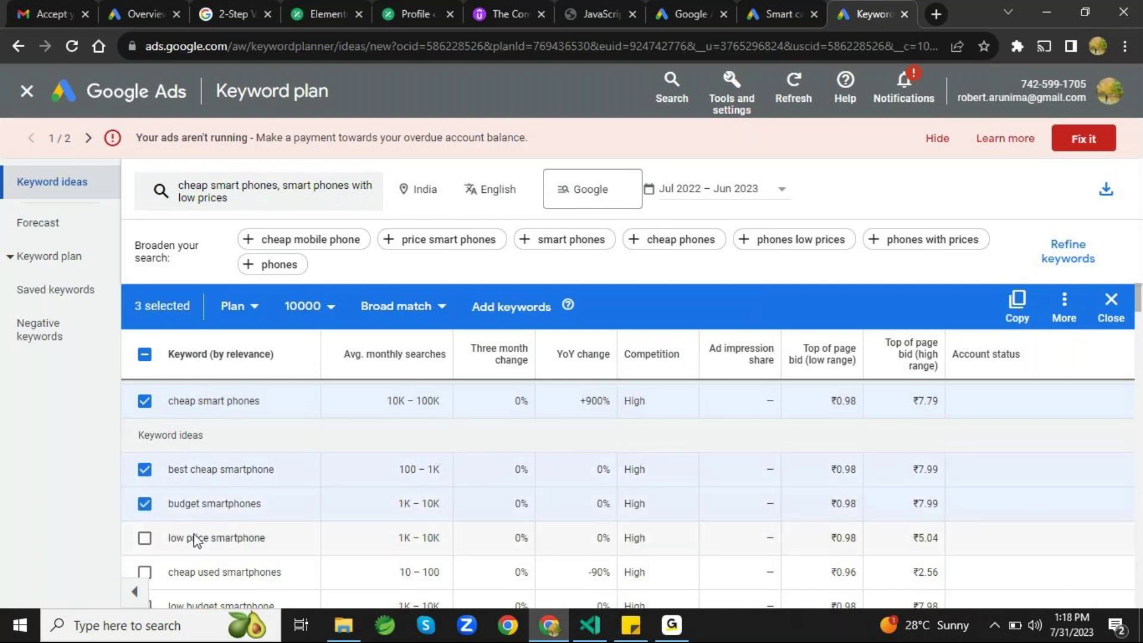
click(146, 541)
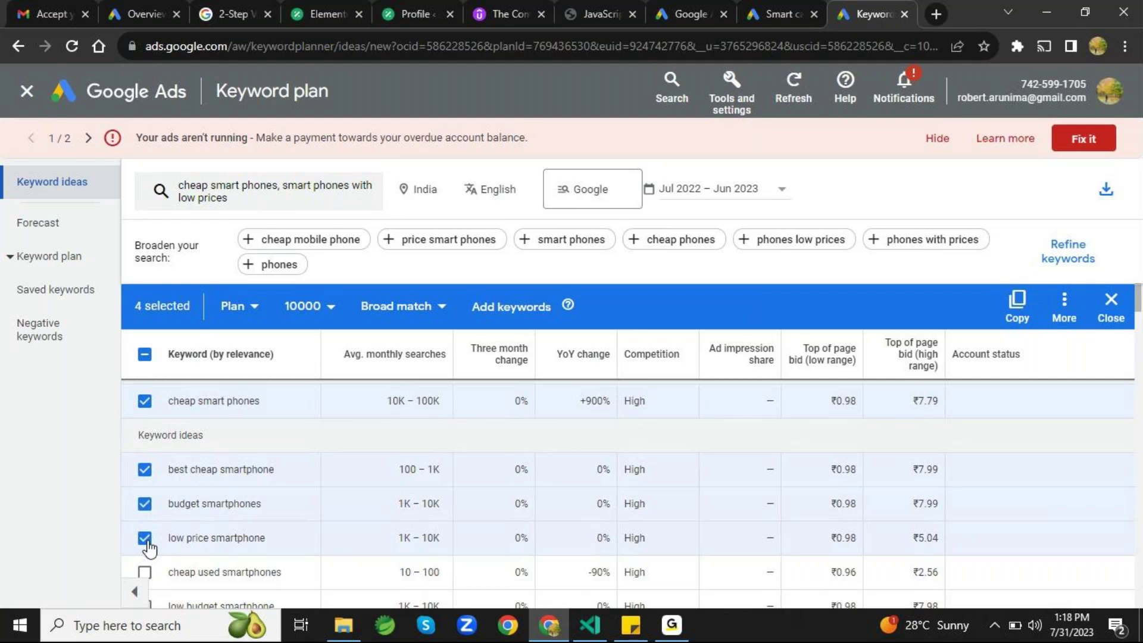
scroll(149, 548, down, 2)
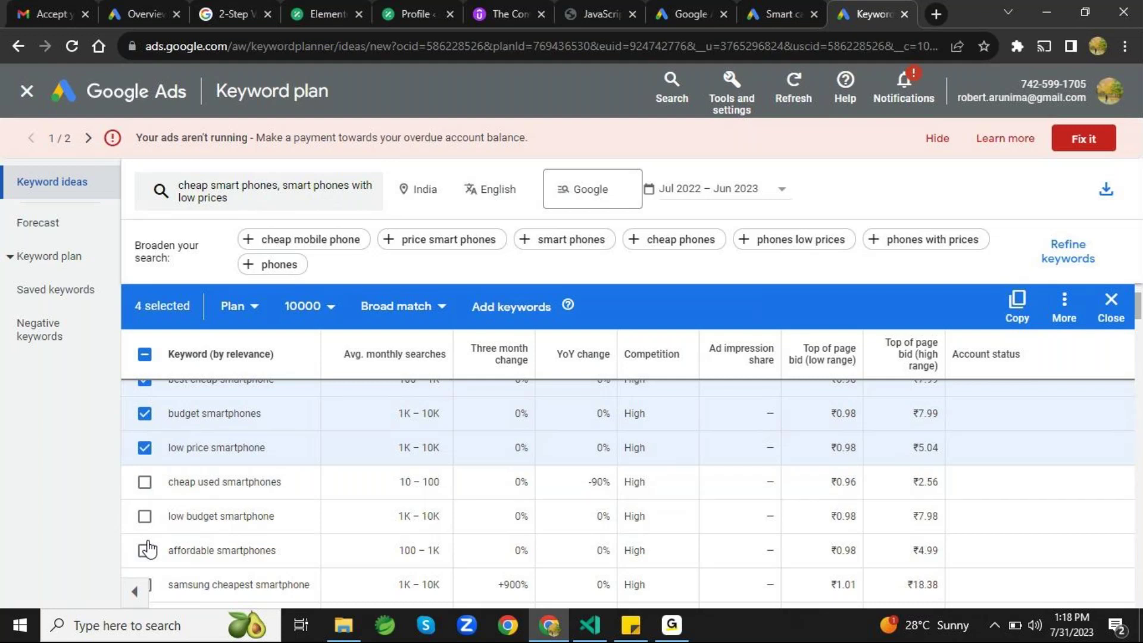
scroll(198, 468, up, 2)
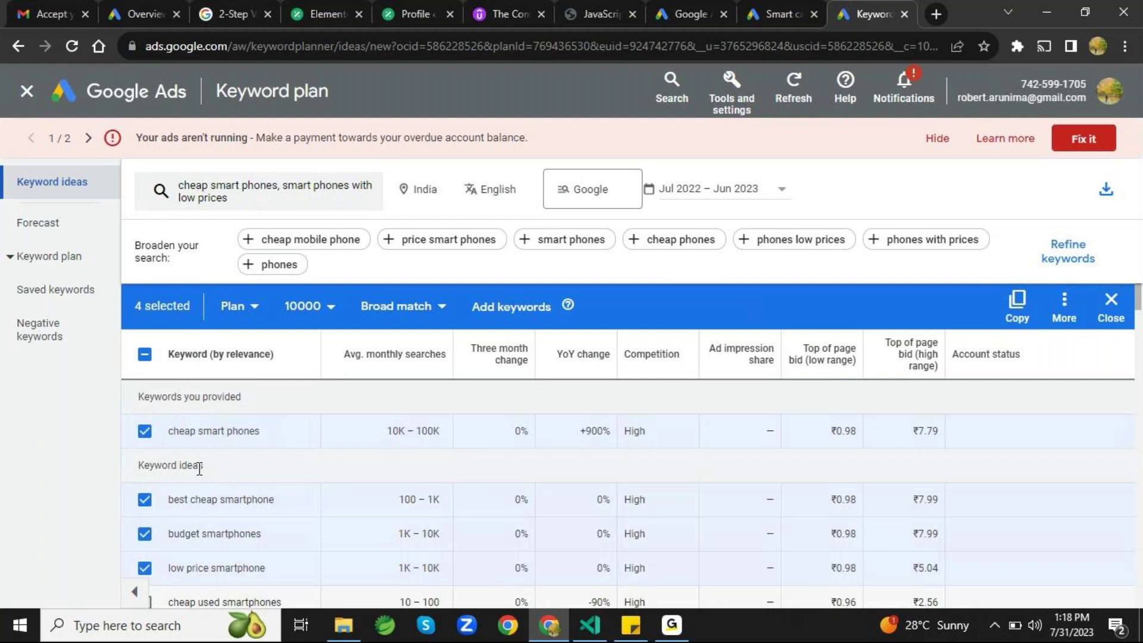
Create a new ad group named 'Low Price' as the destination for the four ticked keywords
click(334, 316)
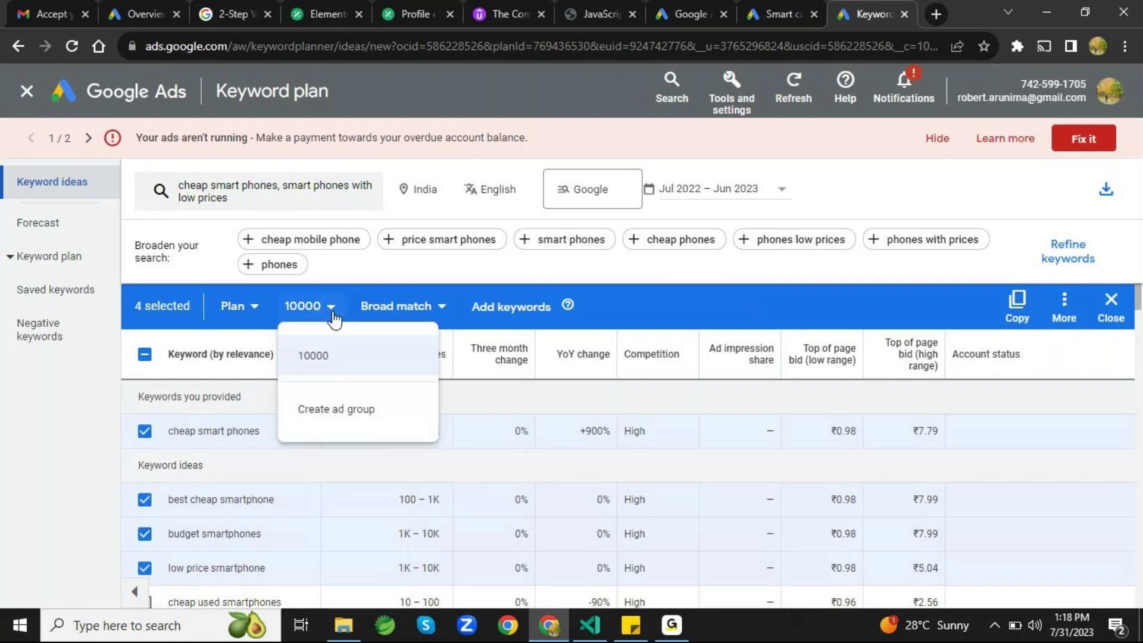
click(353, 411)
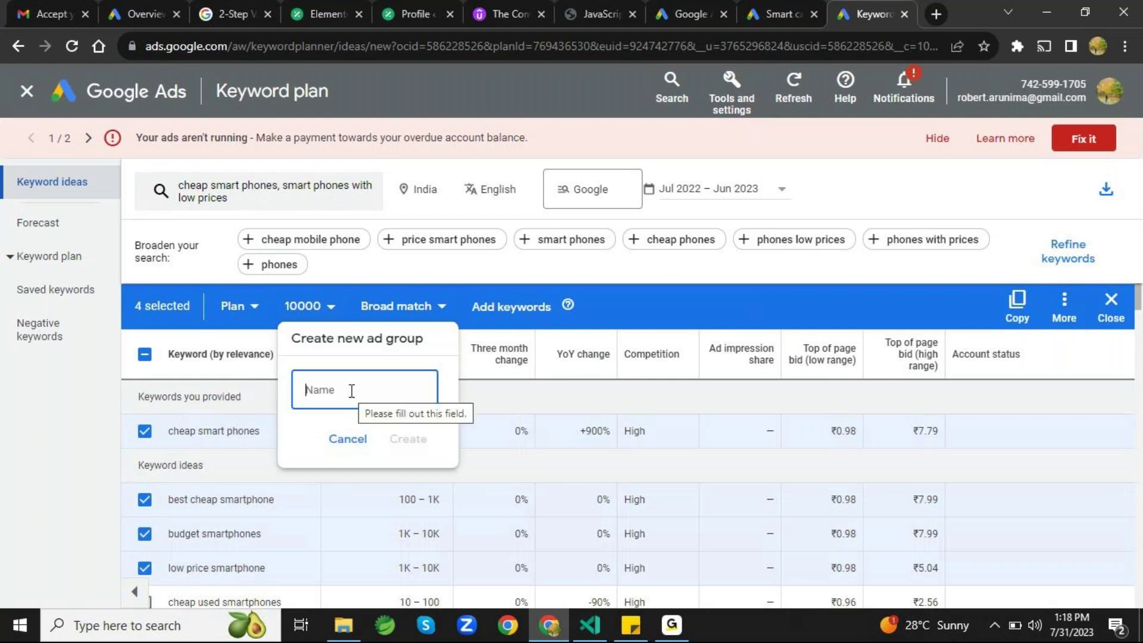
text(Low)
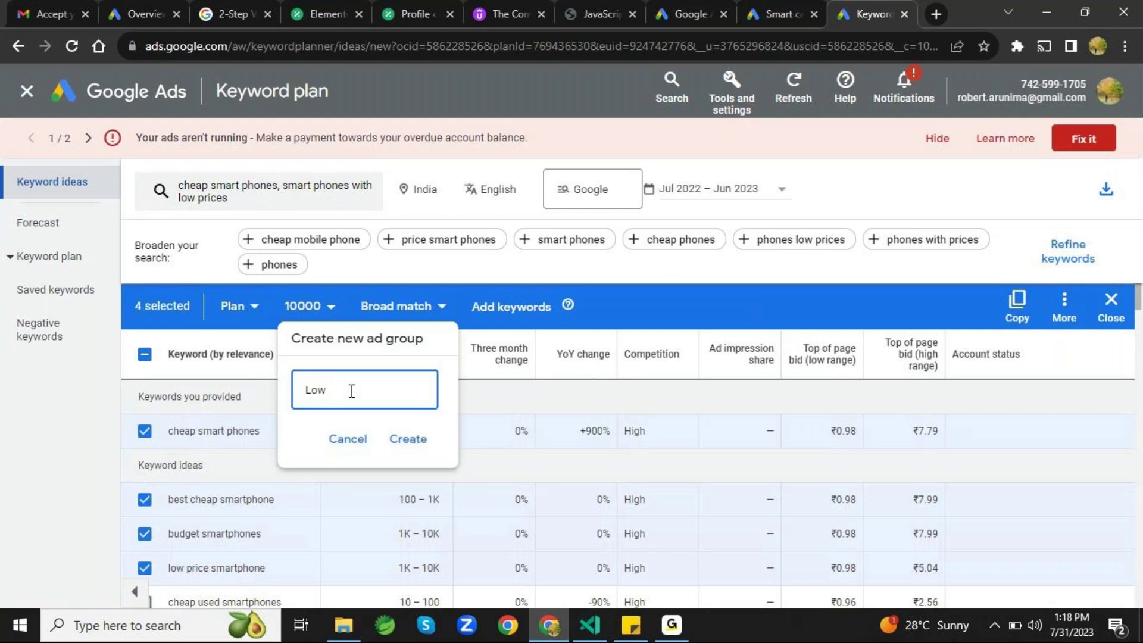
text( Pice)
key(BackSpace)
key(BackSpace)
key(BackSpace)
text(rice)
click(409, 439)
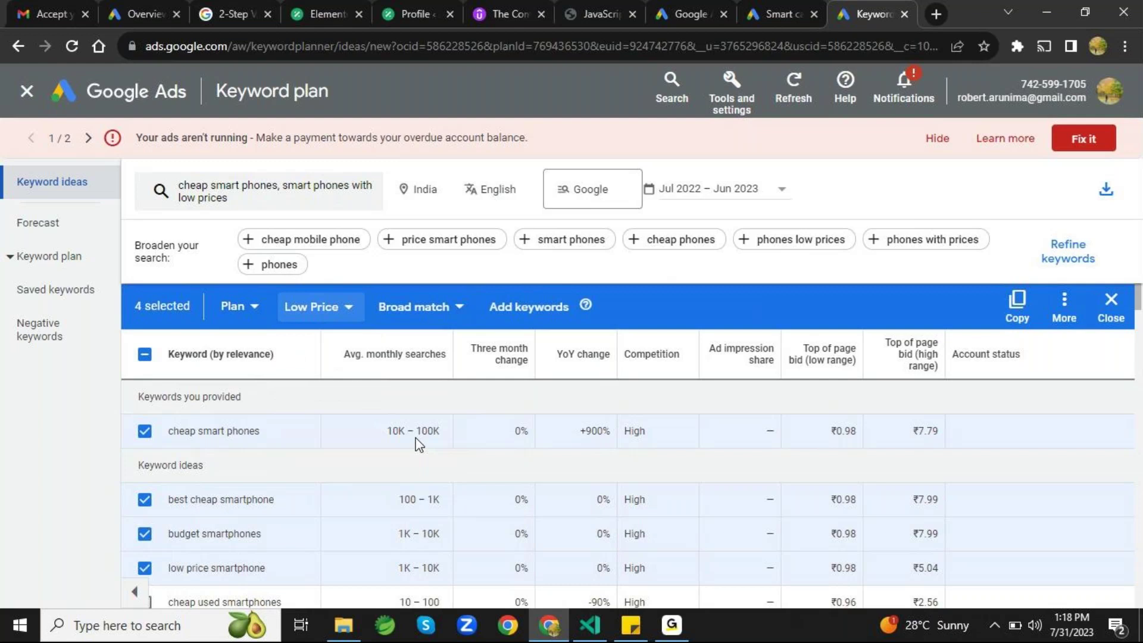
Add the four ticked keywords to the plan so each shows 'In Plan: Saved'
click(556, 311)
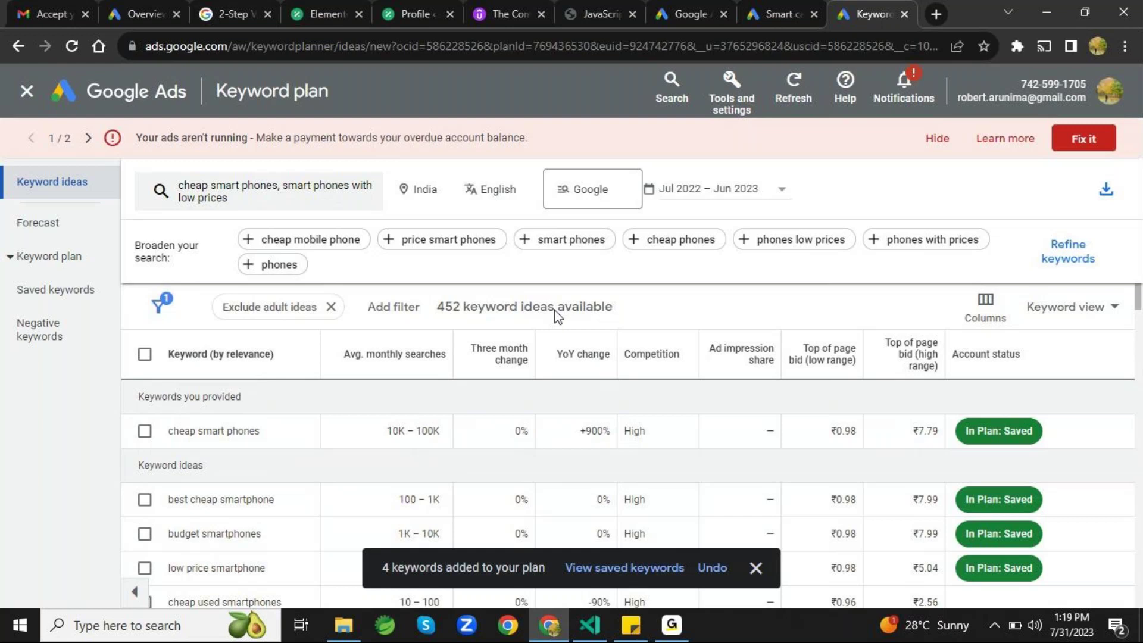
Close the '4 keywords added to your plan' notification
click(756, 568)
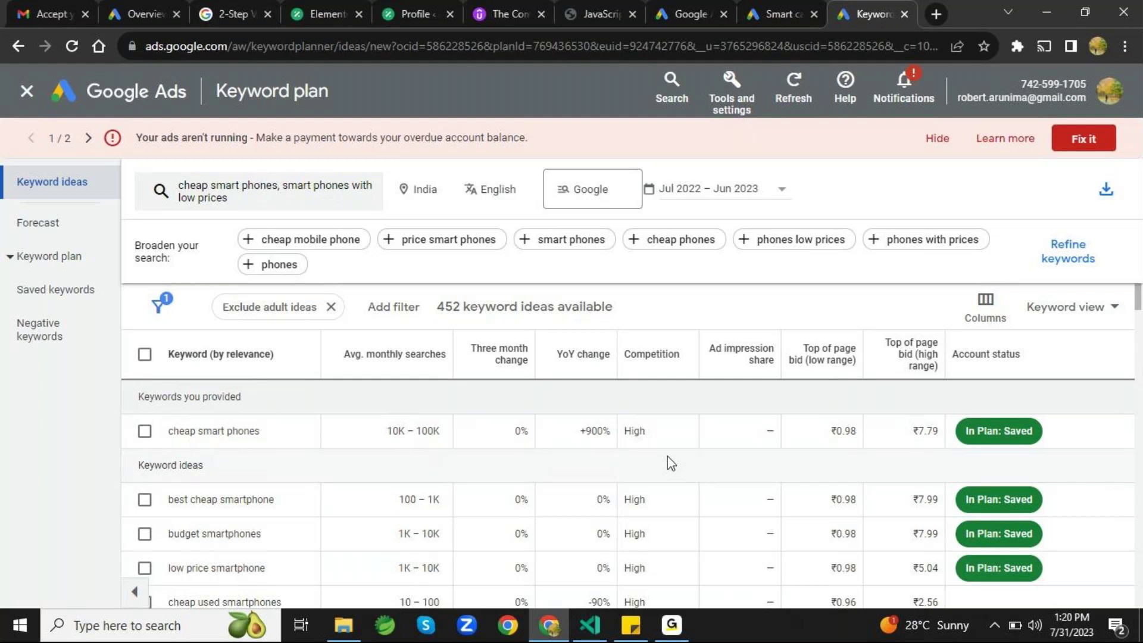
Remove 'smart phones with low prices' and 'cheap smart phones' from the seed keywords
click(261, 195)
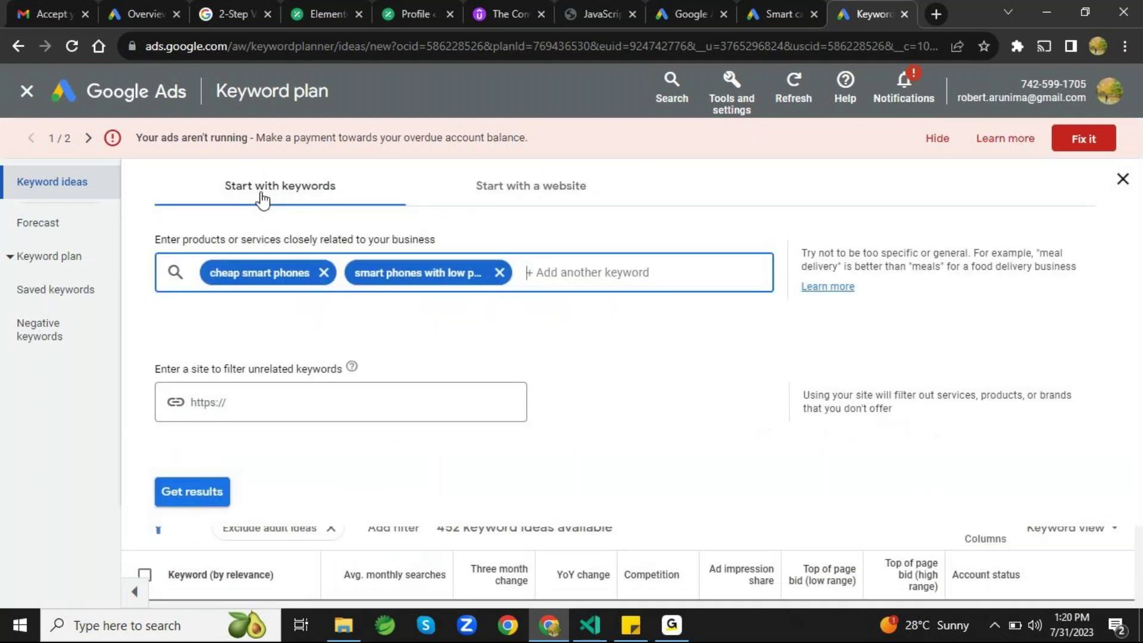
click(500, 273)
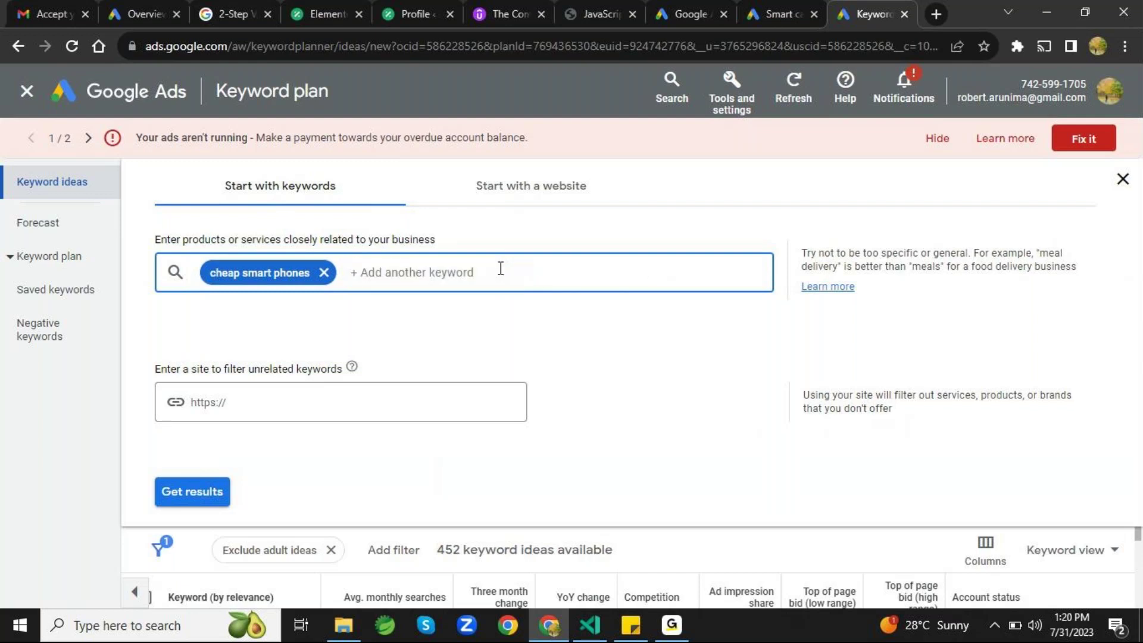
click(323, 273)
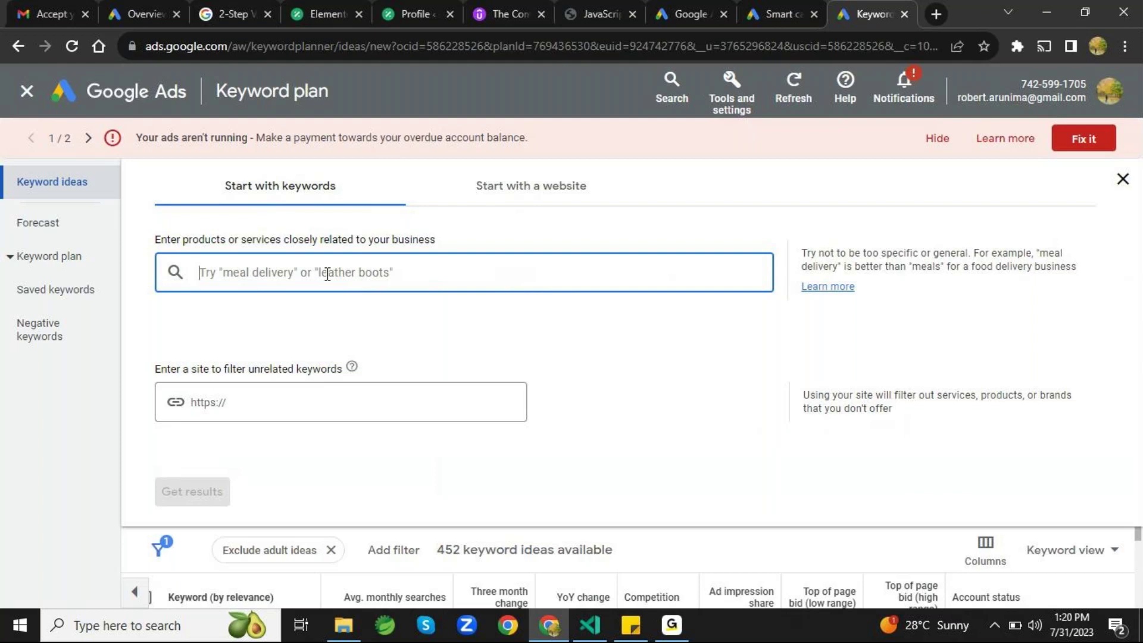
Enter 'what are the features i can get in 10000 rs mobile' as a keyword
text(what are th)
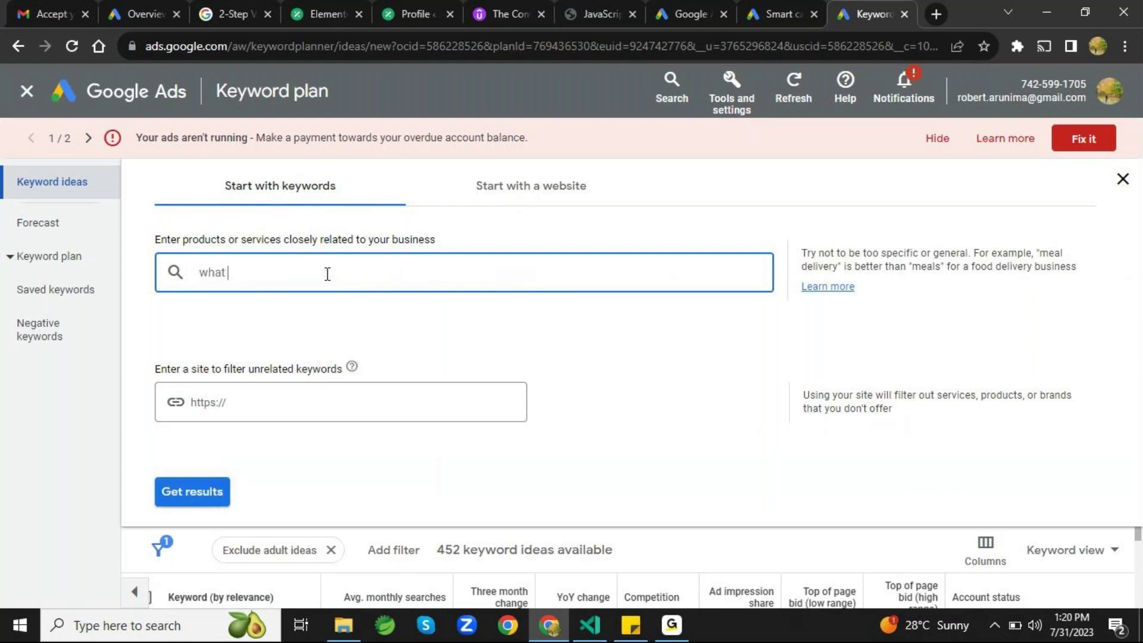
text(e features i can )
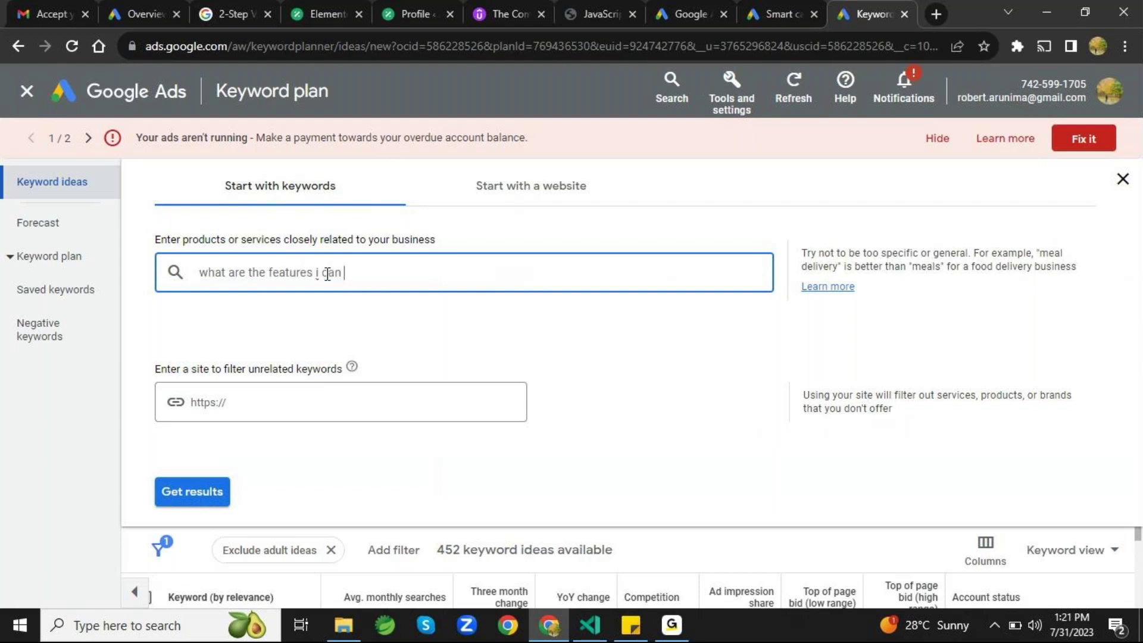
text(get in 10000 rs mobile)
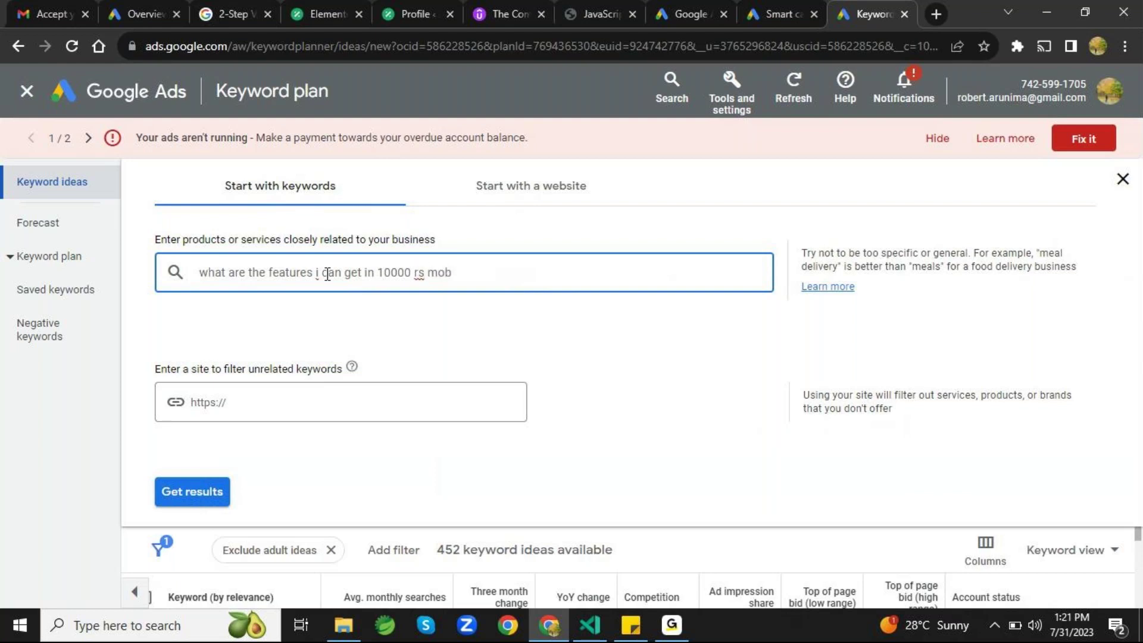
key(Return)
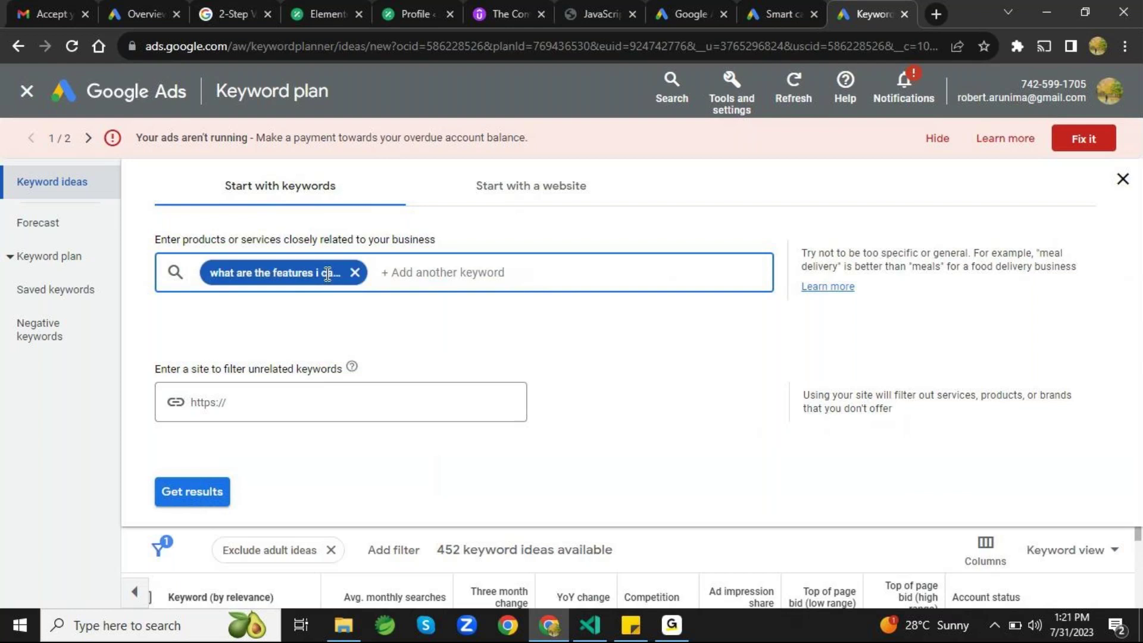
Get ideas for the phone-features phrase (1 idea, 0–10 searches), then select its text in the keyword box
click(199, 500)
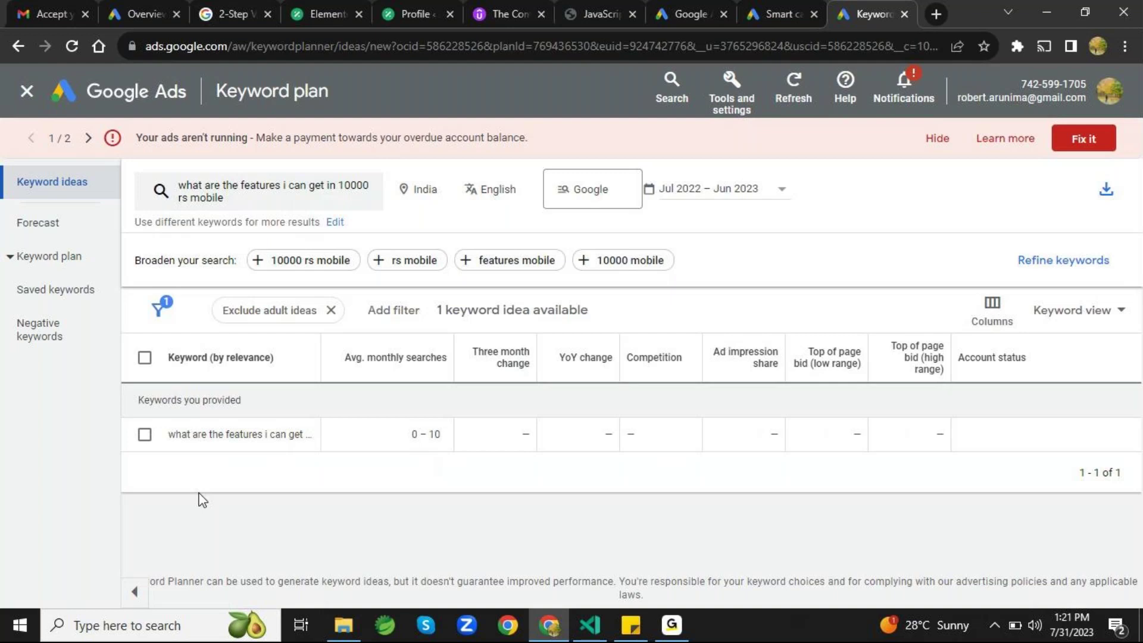
double_click(243, 435)
click(325, 201)
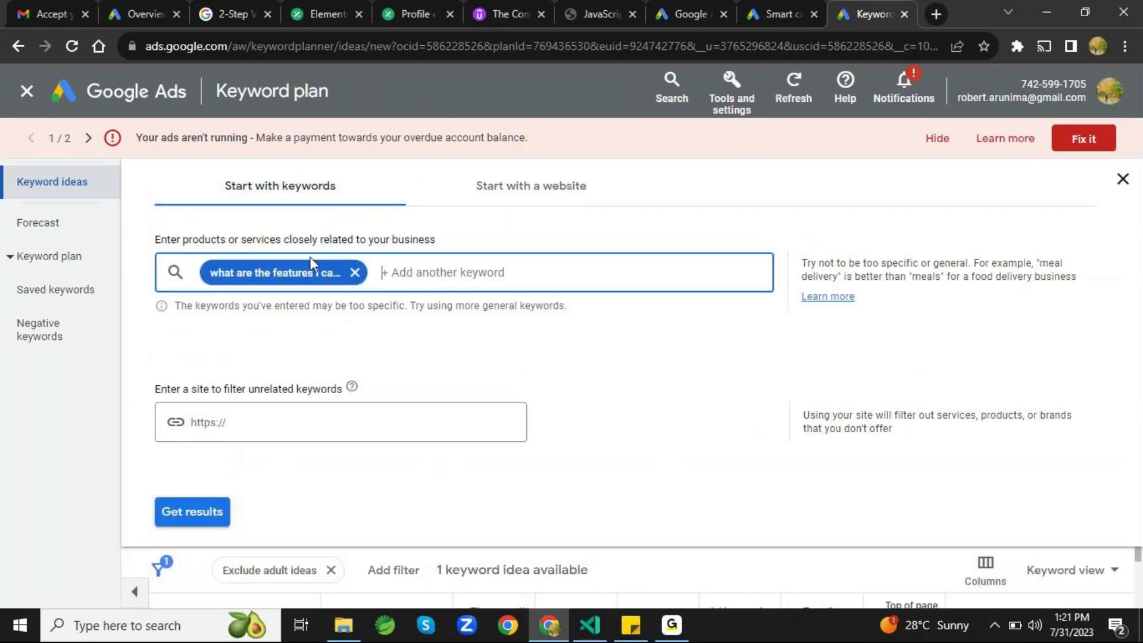
right_click(308, 277)
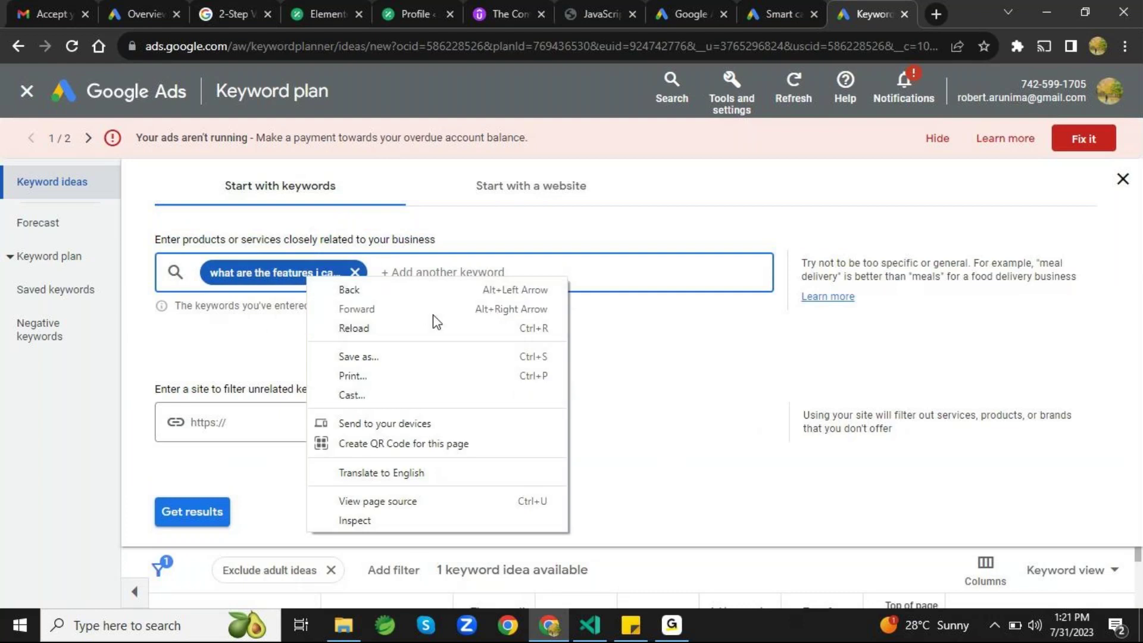
click(295, 273)
click(294, 273)
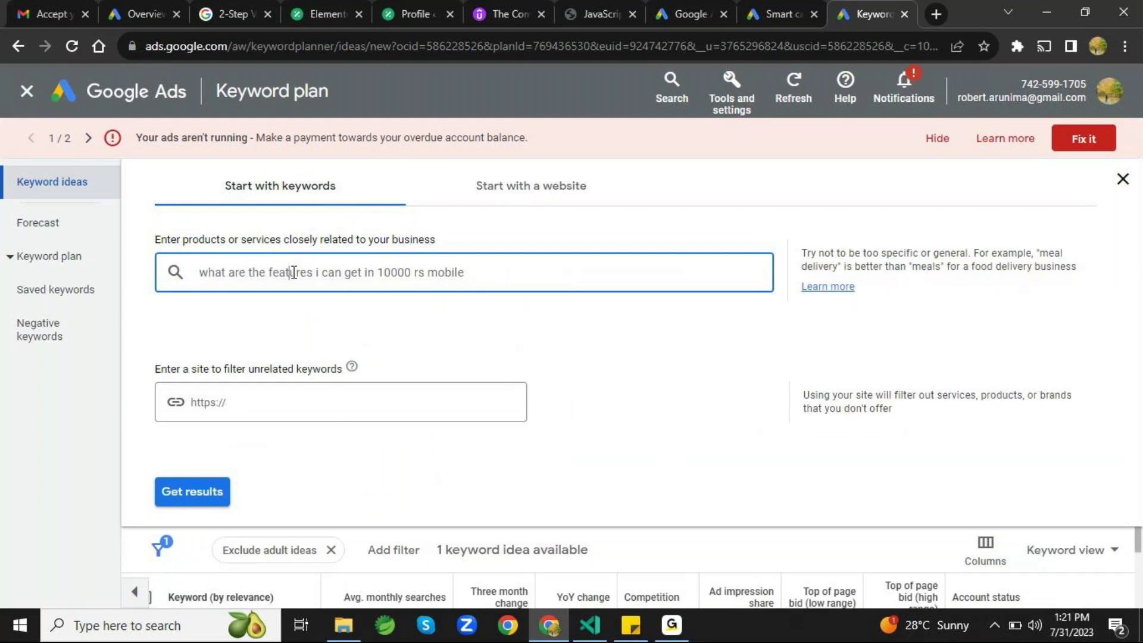
triple_click(294, 273)
key(ctrl+c)
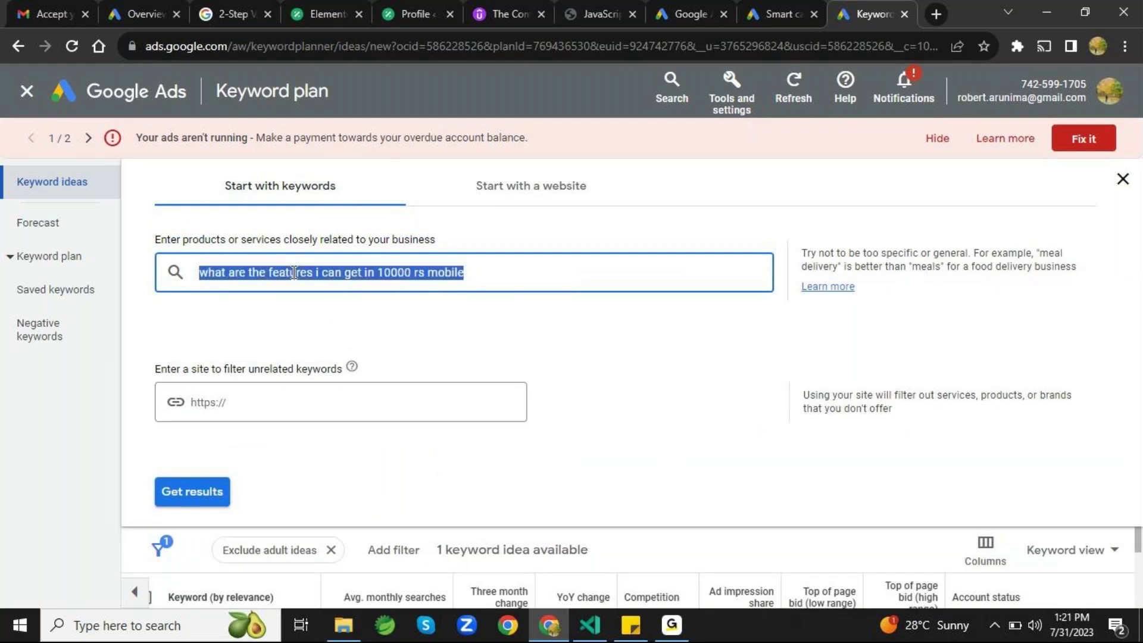
In a new Google tab, paste the copied phone-features query and search it, yielding about 192,000,000 results
click(933, 15)
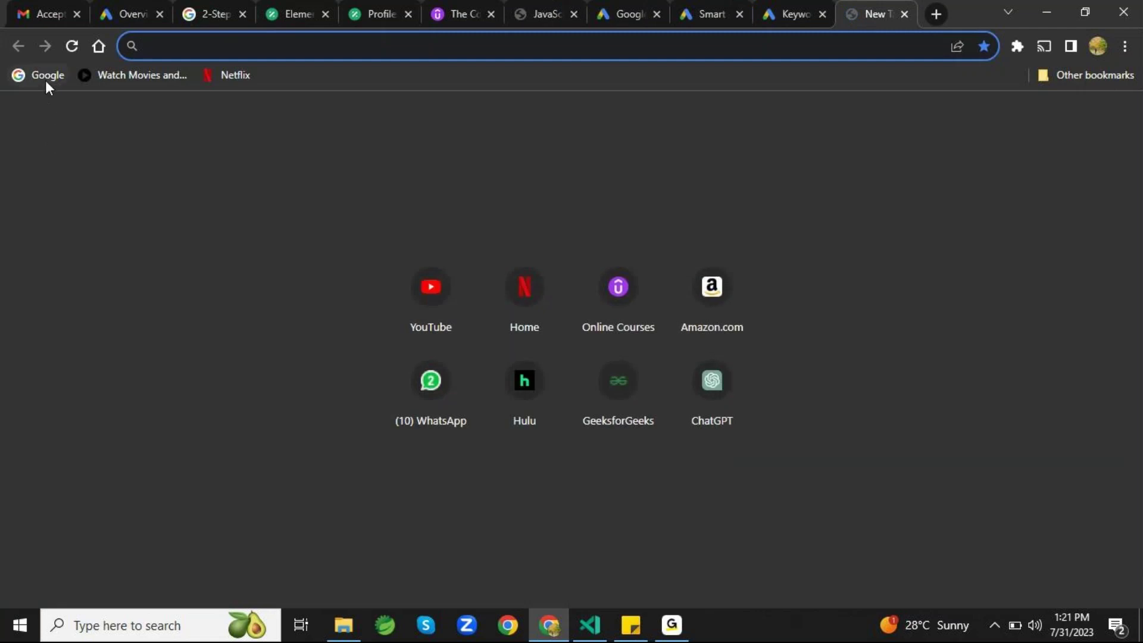
click(47, 80)
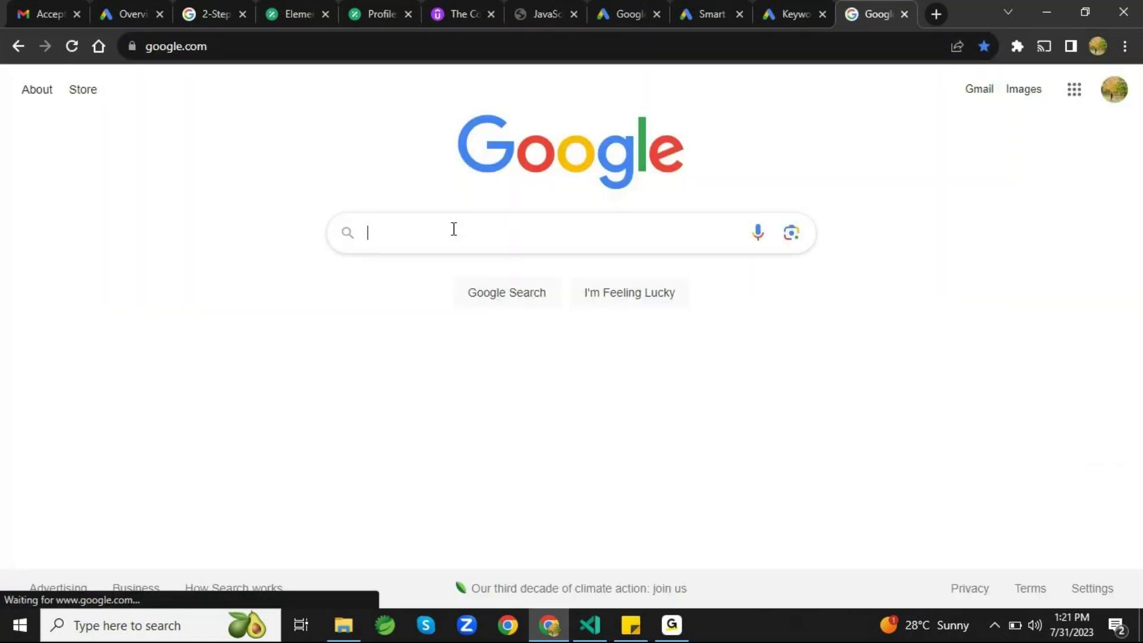
key(ctrl+v)
key(Return)
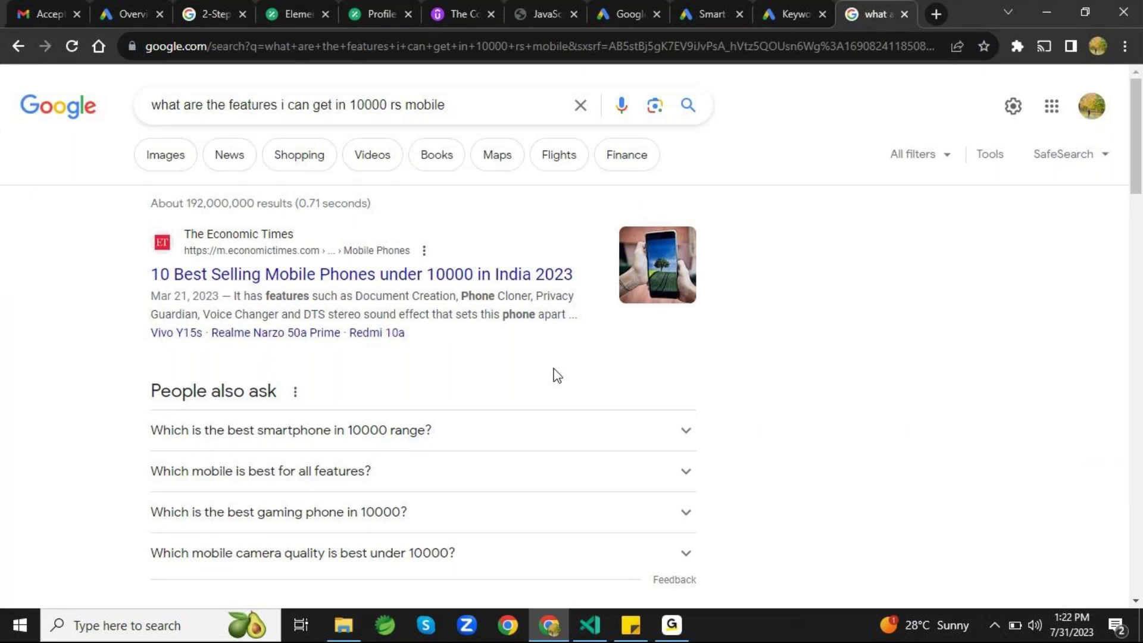
scroll(557, 375, down, 4)
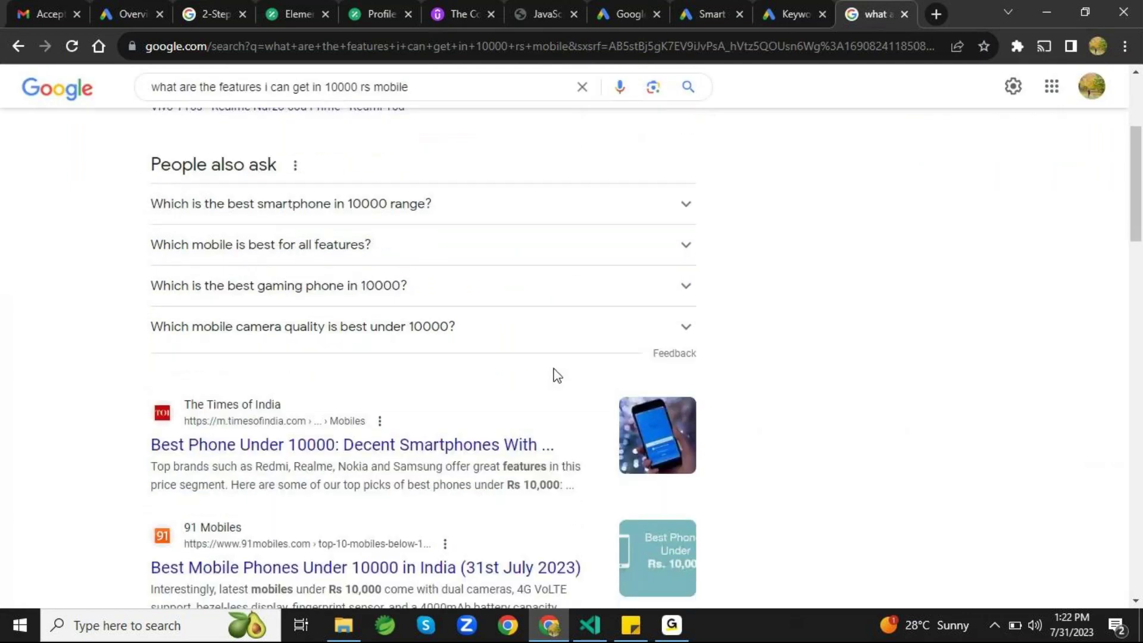
scroll(557, 375, down, 1)
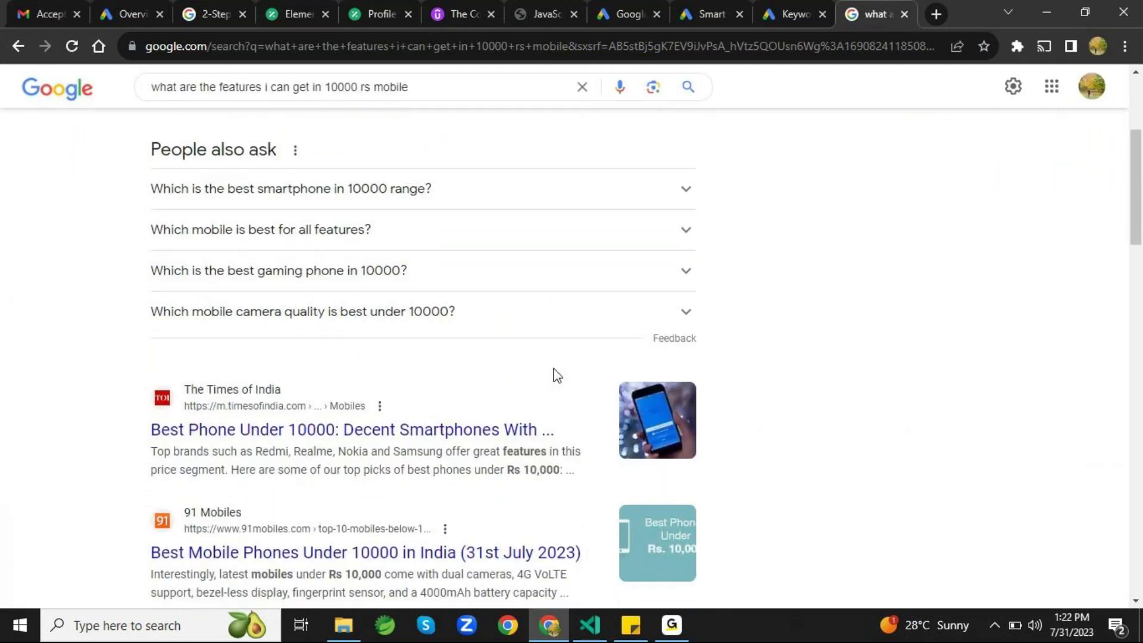
scroll(557, 375, up, 5)
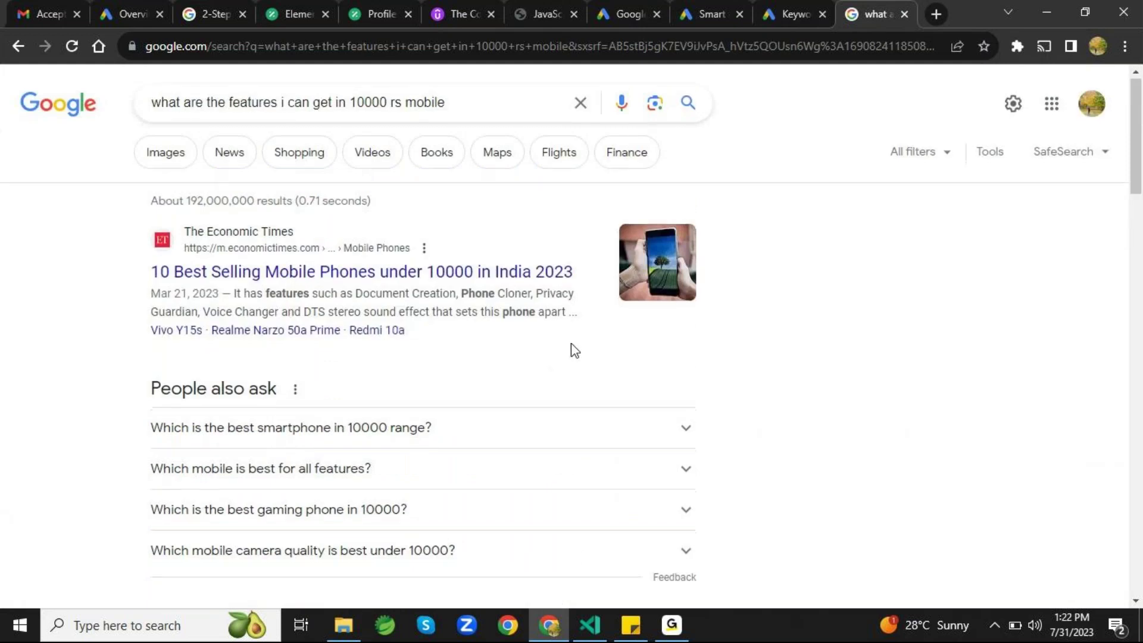
scroll(572, 349, down, 4)
scroll(574, 349, down, 3)
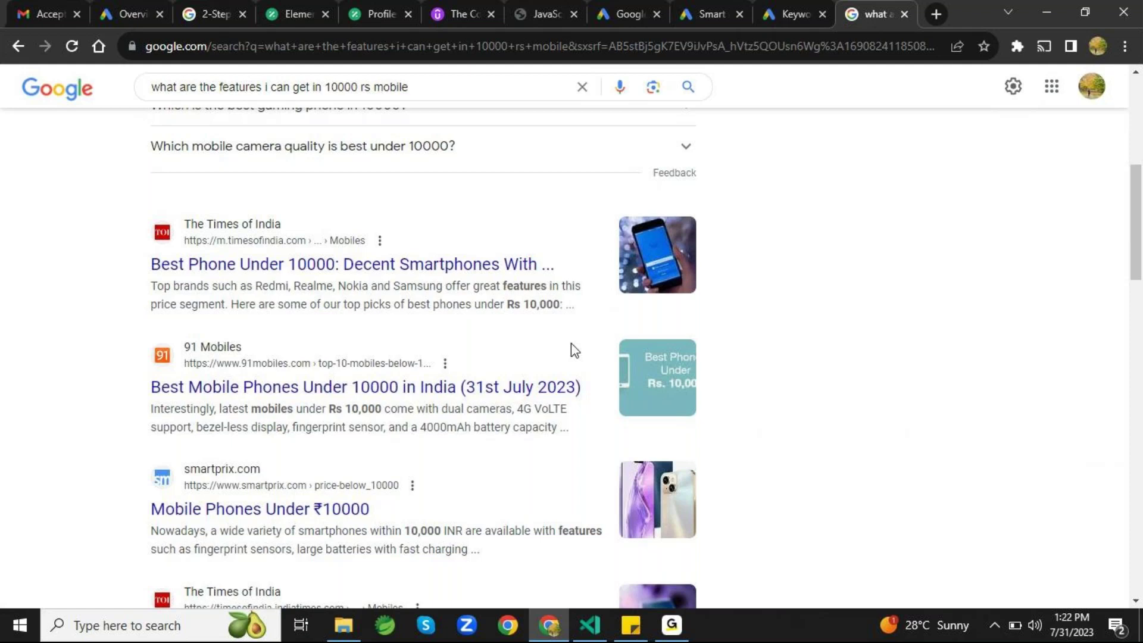
scroll(571, 343, up, 6)
scroll(571, 342, down, 4)
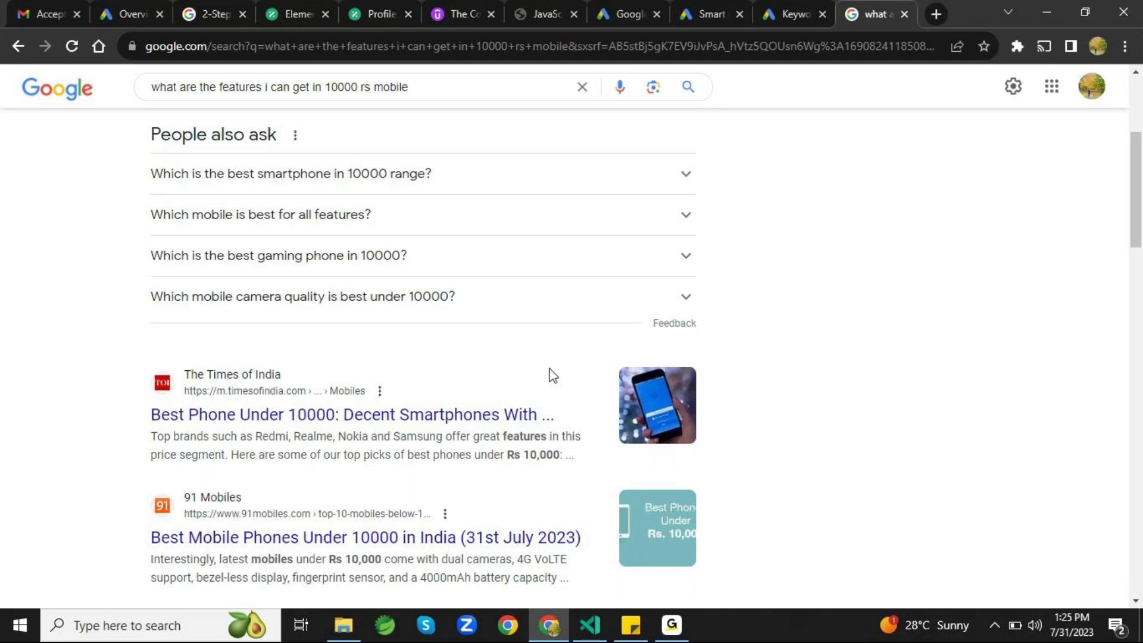
Scroll back to the top of the search results, then return to the Google Ads campaign setup tab
scroll(553, 375, up, 4)
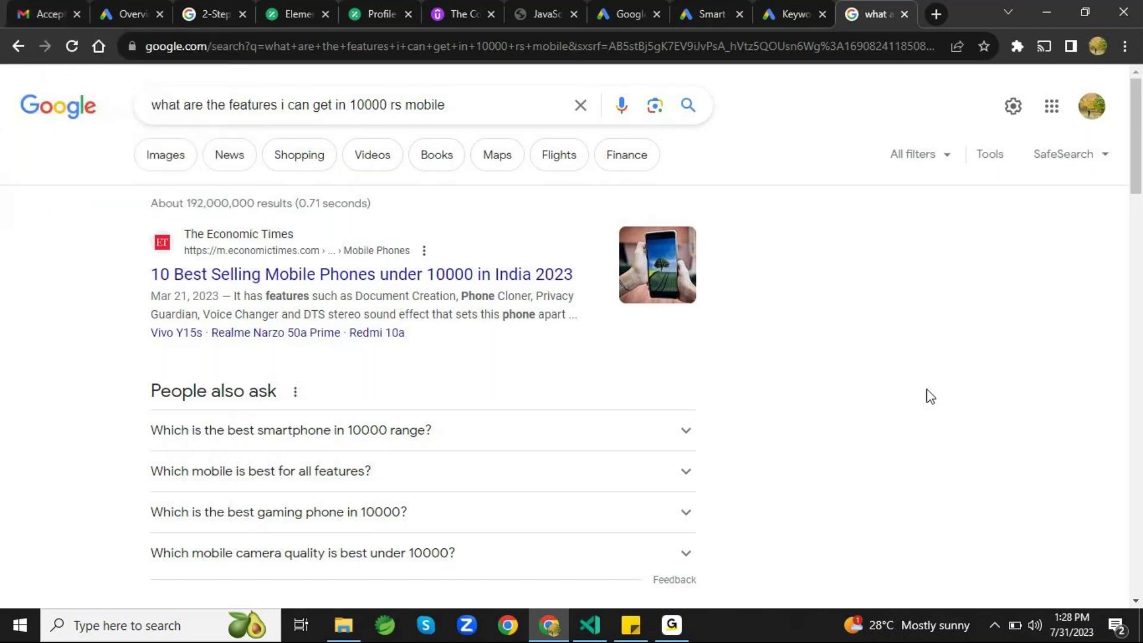
click(707, 20)
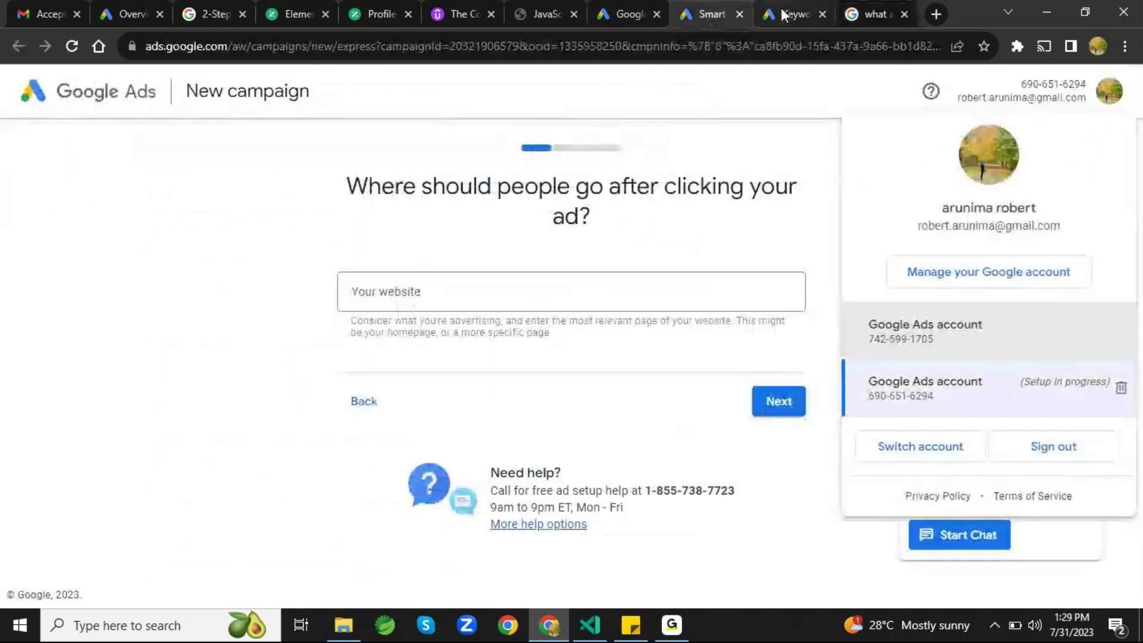
Switch to the Keyword Planner tab showing the 'what are the features…' seed keyword, then move to another application
click(783, 14)
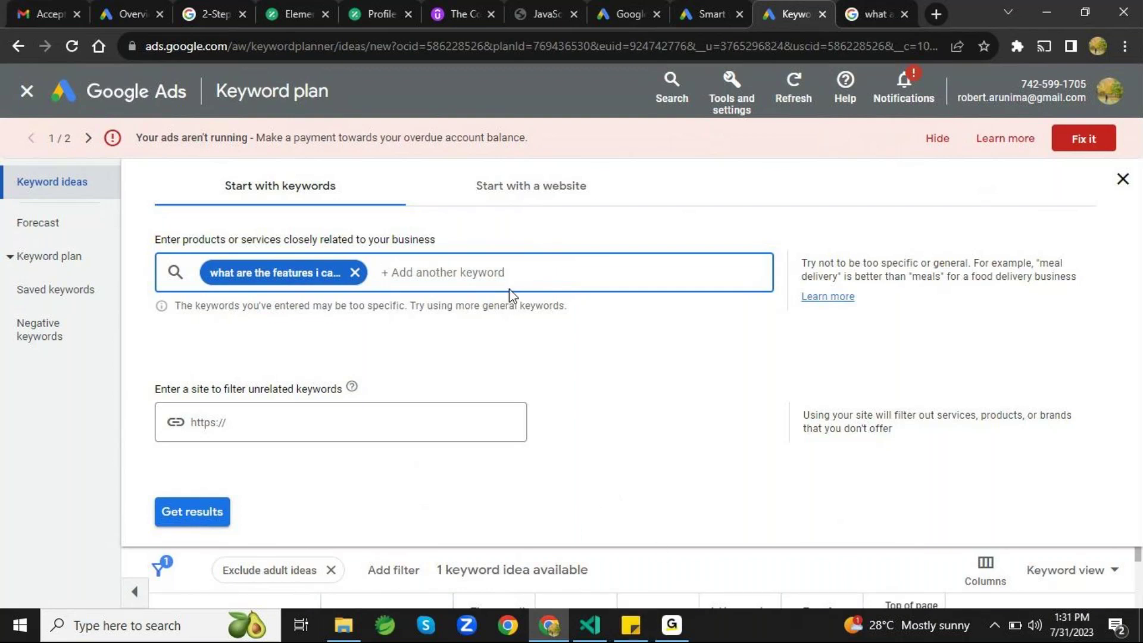
click(671, 625)
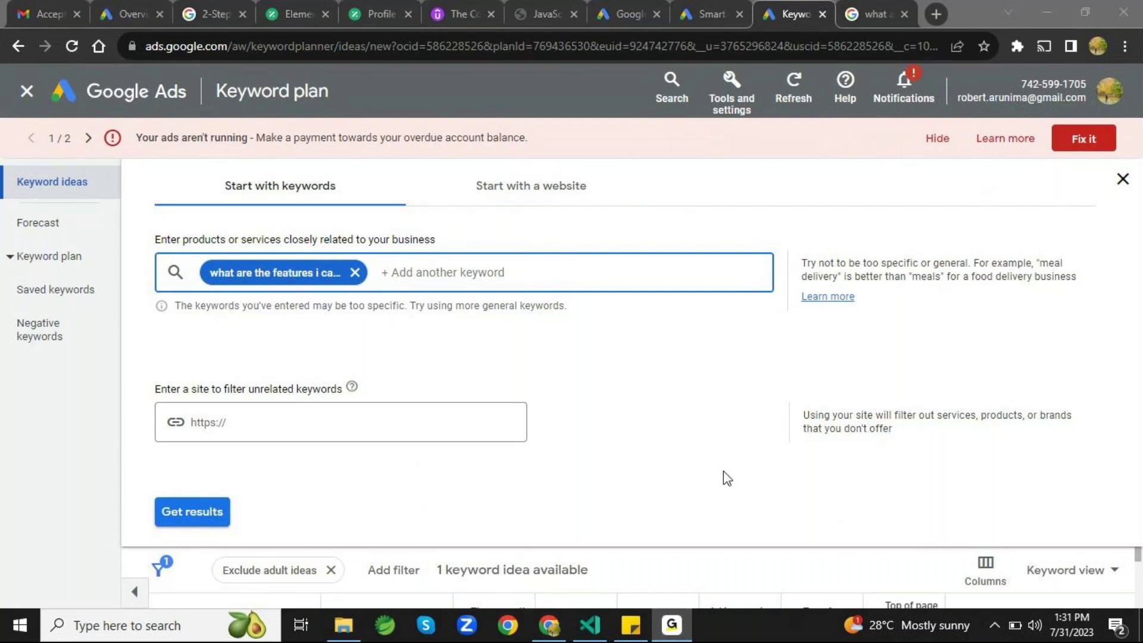